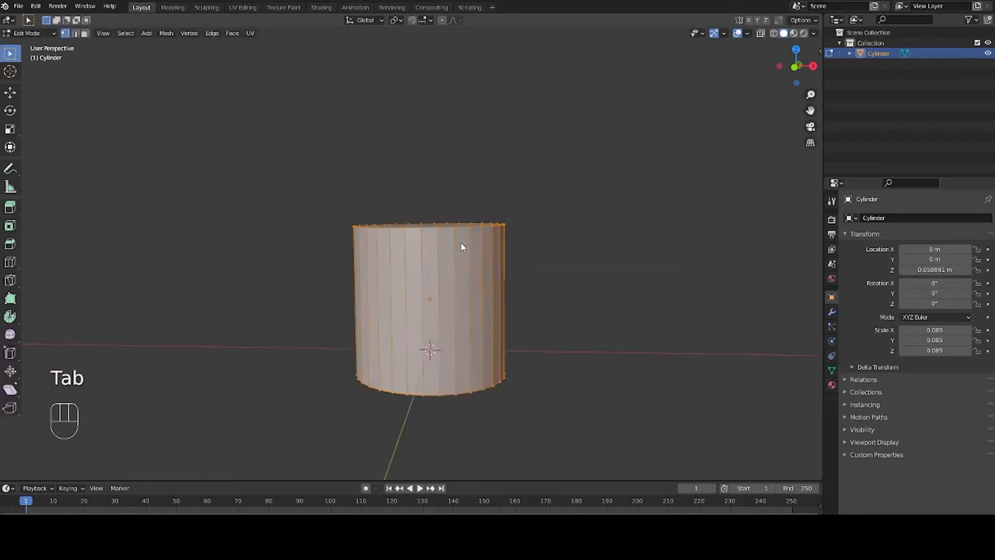
Stretch the cylinder vertically to a Z scale of 0.133 and raise it along Z.
key(Tab)
key(s)
click(546, 241)
key(Tab)
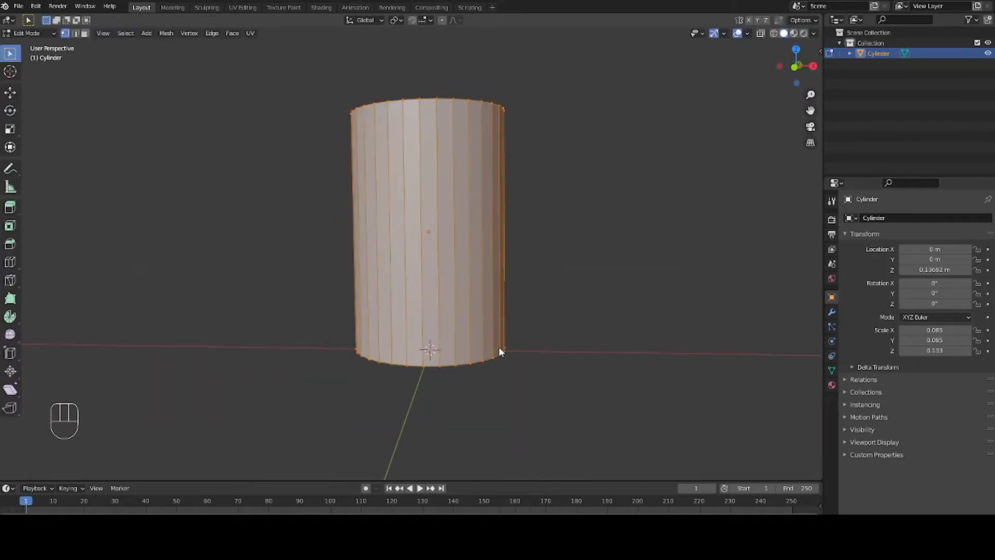
Extrude and scale the cylinder's bottom face inward into concentric rings, merging the innermost ring at the centre.
middle_drag(508, 310, 571, 234)
key(a)
key(e)
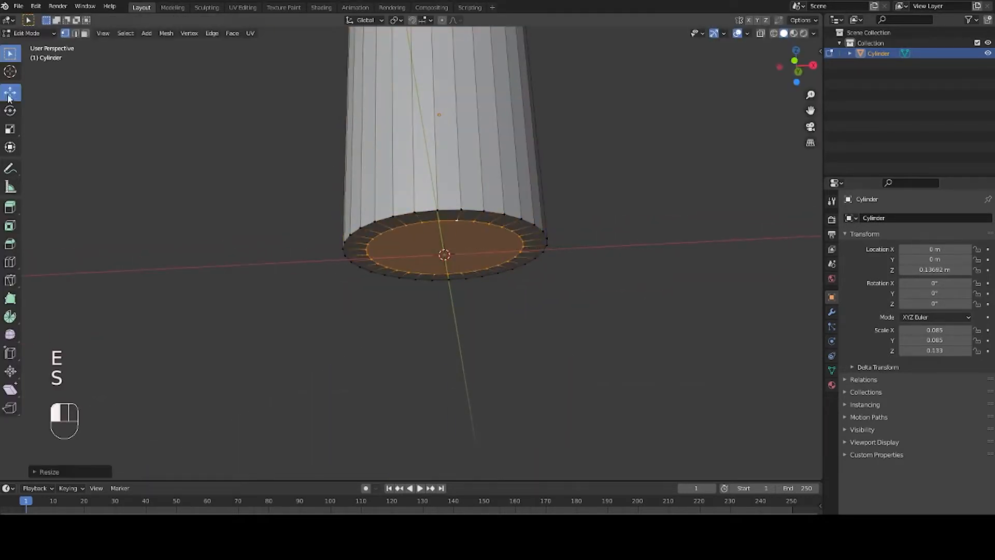
key(e)
key(s)
key(m)
Bevel the outer edge loop around the cylinder's bottom to round it off.
key(a)
alt+shift+click(480, 209)
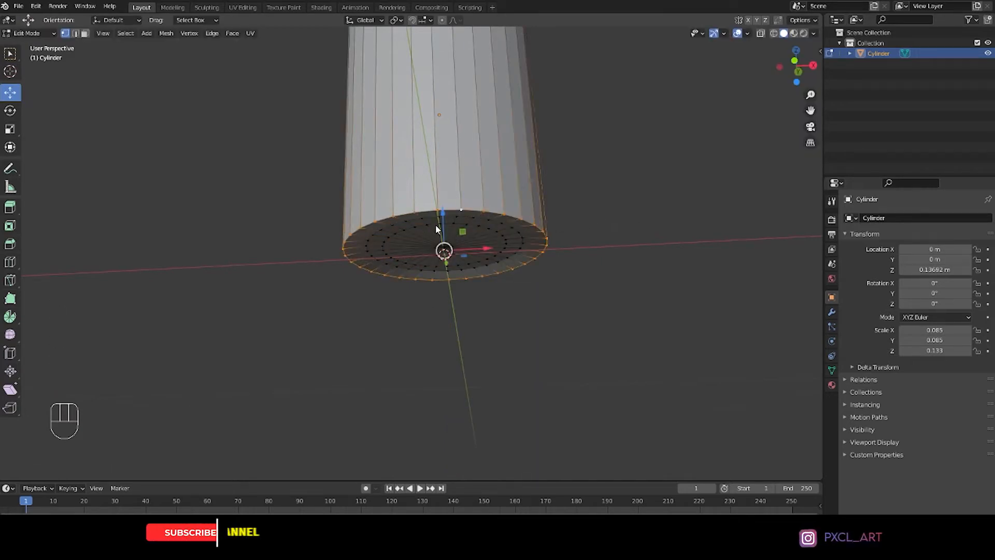
key(ctrl+b)
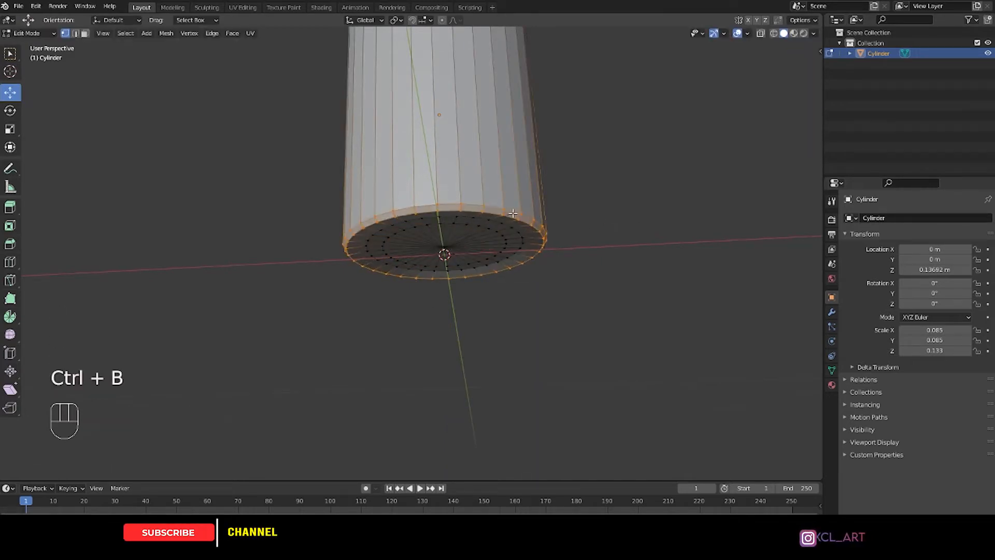
click(505, 211)
scroll(507, 211, down, 5)
key(a)
key(Tab)
Resize an inner ring on the bottom face and add a loop cut to it.
middle_drag(507, 211, 479, 255)
scroll(479, 255, up, 3)
middle_drag(537, 233, 405, 329)
key(Tab)
alt+click(429, 165)
key(s)
click(433, 177)
key(ctrl+r)
Select the bottom's central disc in wireframe view and move it up slightly to recess the base.
shift+right_click(423, 208)
key(z)
key(c)
key(a)
key(a)
key(z)
shift+right_click(446, 286)
key(z)
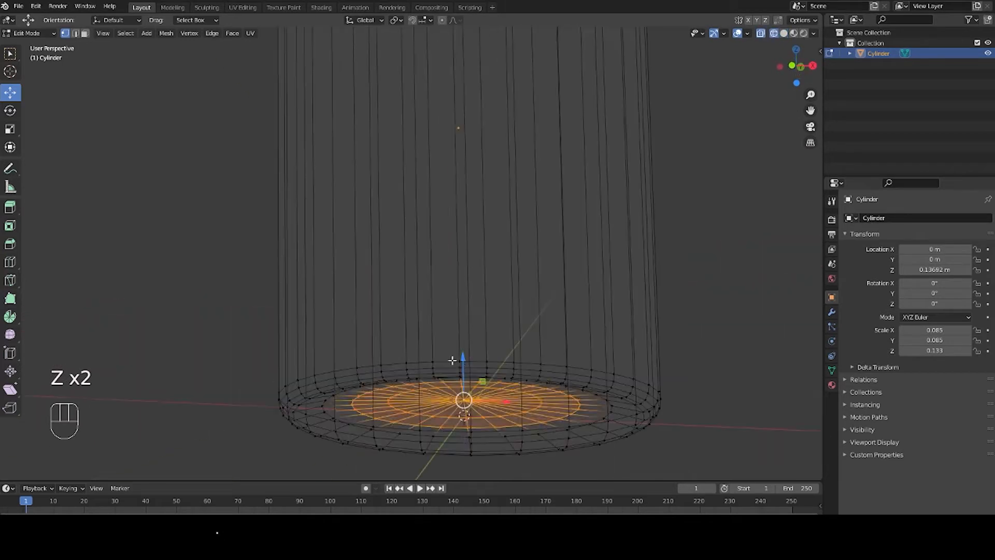
key(a)
drag(463, 358, 466, 349)
alt+shift+right_click(408, 436)
key(x)
key(z)
scroll(489, 286, down, 6)
key(Tab)
key(a)
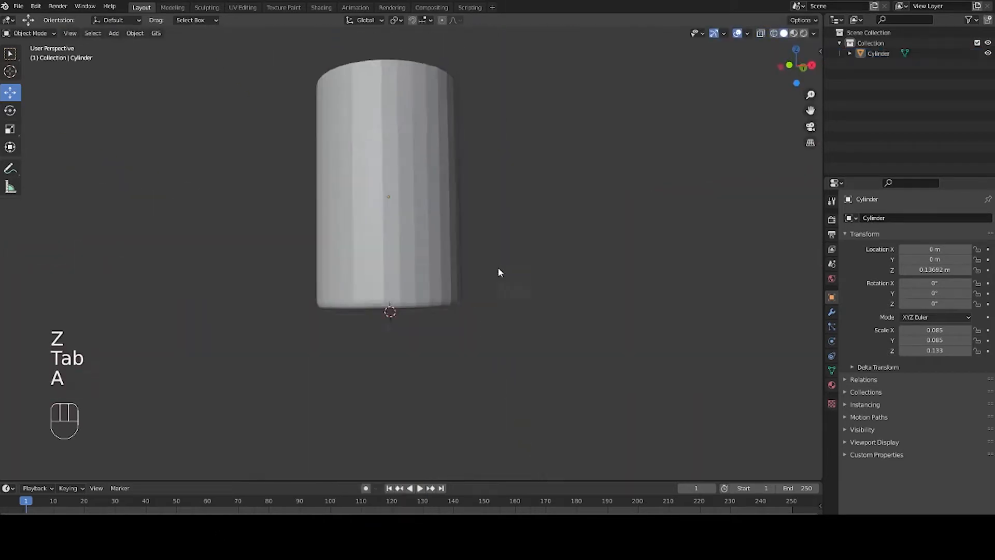
Extrude the cylinder's top edge loop upward in front view and scale it in to form a tapered shoulder.
key(Tab)
middle_drag(499, 271, 509, 244)
key(KP_1)
scroll(510, 244, up, 3)
key(a)
alt+shift+click(457, 231)
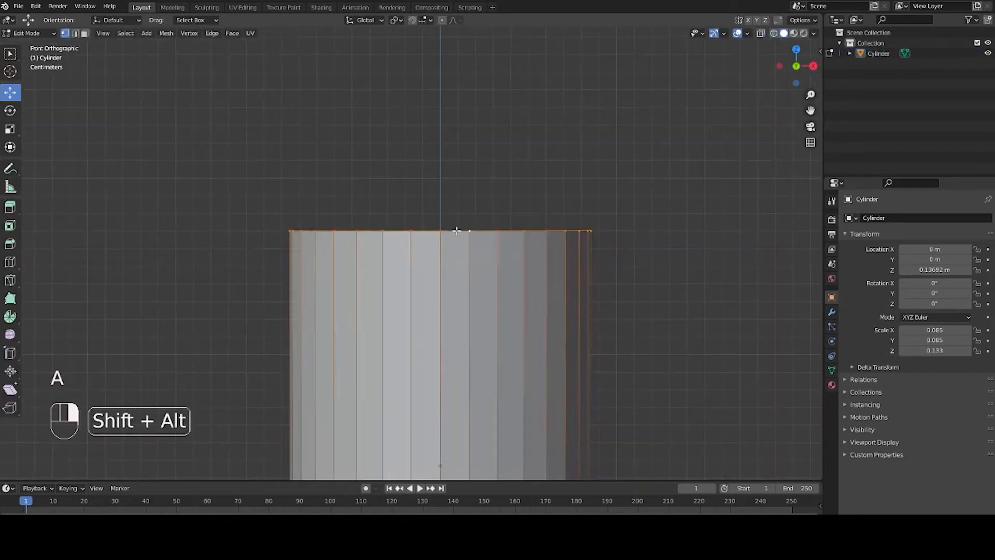
key(z)
scroll(456, 231, down, 2)
key(e)
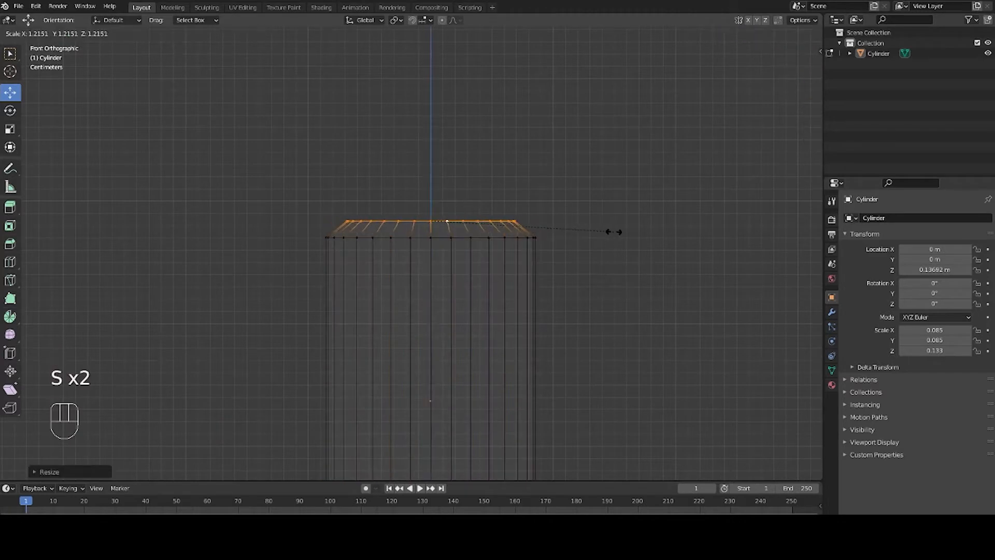
Extrude a straight neck above the shoulder, then extrude its rim and scale it outward for the cap's underside.
key(e)
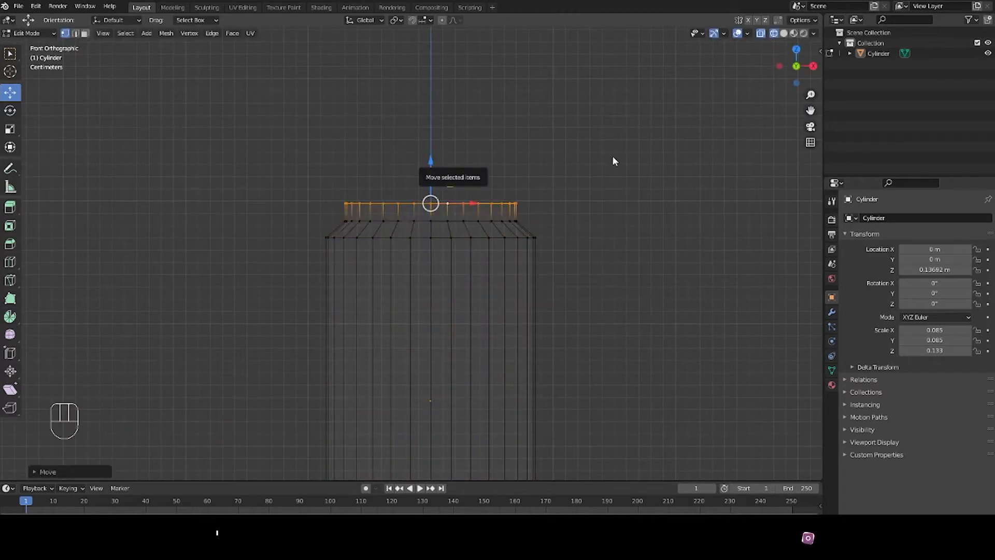
scroll(454, 167, up, 1)
key(e)
right_click(454, 167)
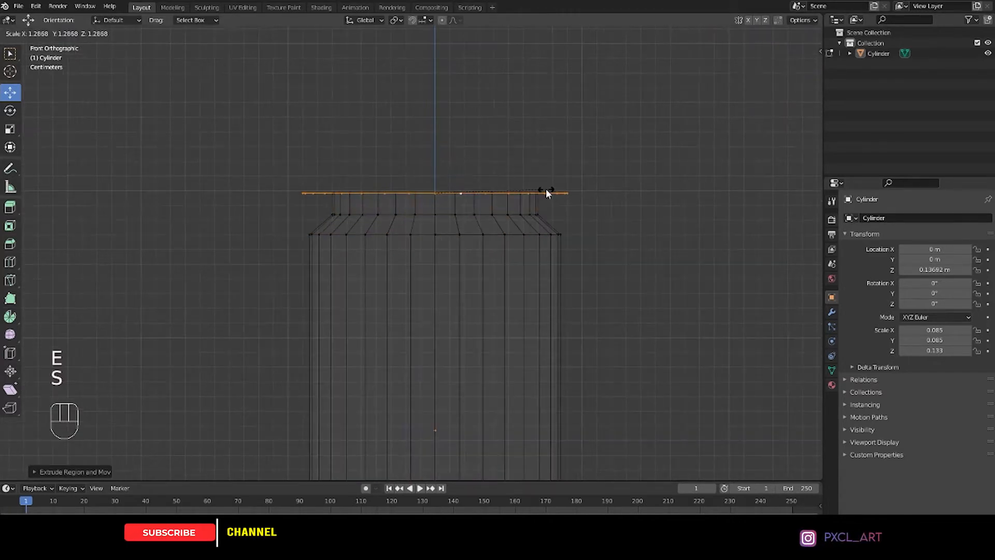
Extrude the cap's side and slightly narrowed top edge, closing the top by merging the innermost ring at its centre.
scroll(438, 150, down, 5)
key(shift+z)
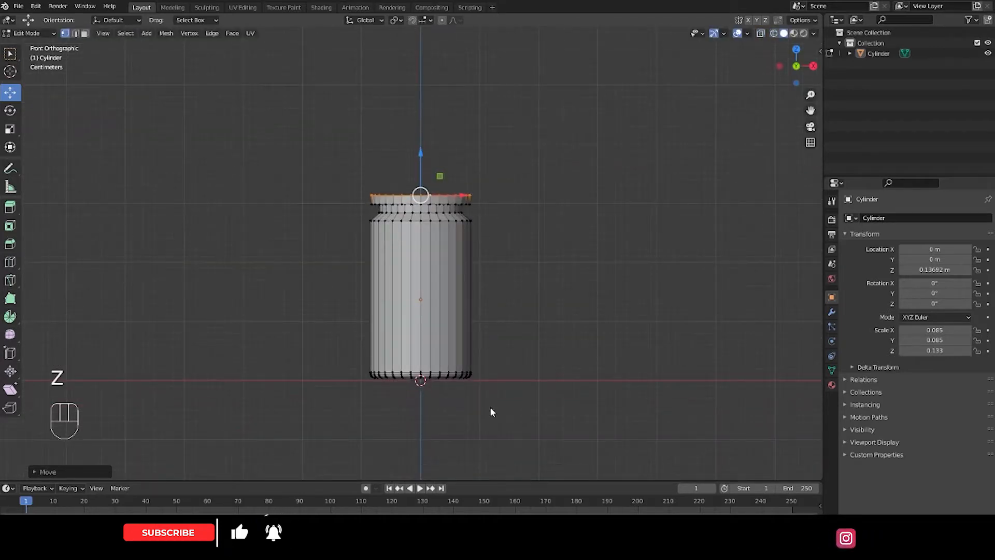
scroll(444, 182, up, 4)
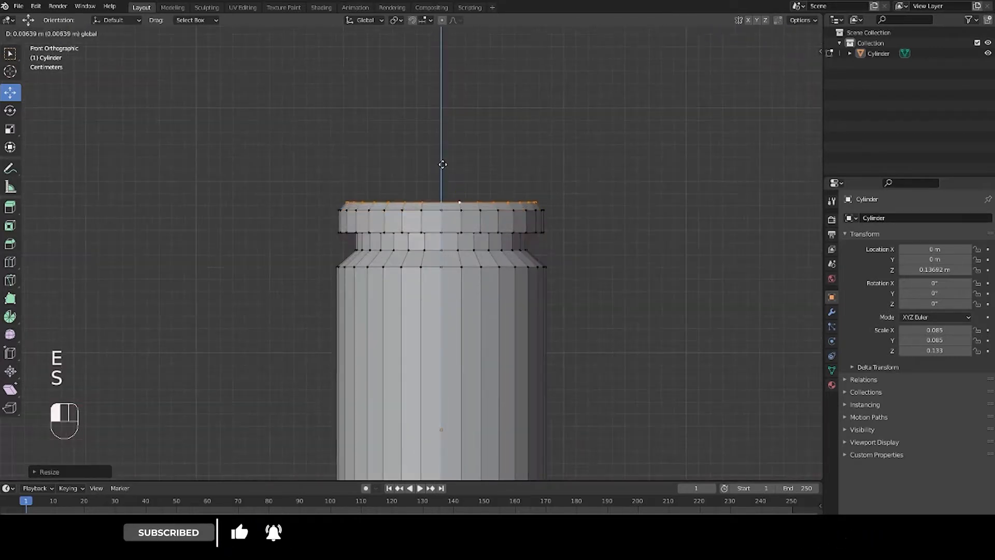
middle_drag(443, 164, 416, 280)
key(e)
key(m)
key(a)
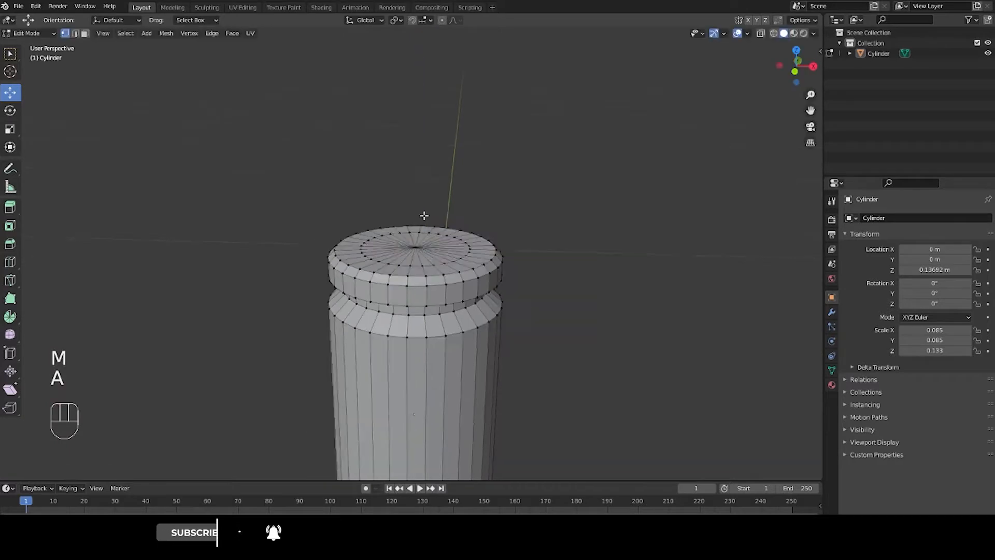
Box-select the cap's top vertices in front view and raise them slightly.
key(Tab)
key(Tab)
key(KP_1)
key(z)
key(b)
drag(294, 142, 555, 194)
drag(433, 145, 433, 134)
Bevel the edge loop where the shoulder meets the body with several segments, then return to Object Mode.
key(a)
scroll(410, 253, up, 3)
key(a)
alt+shift+right_click(439, 203)
key(z)
key(ctrl+b)
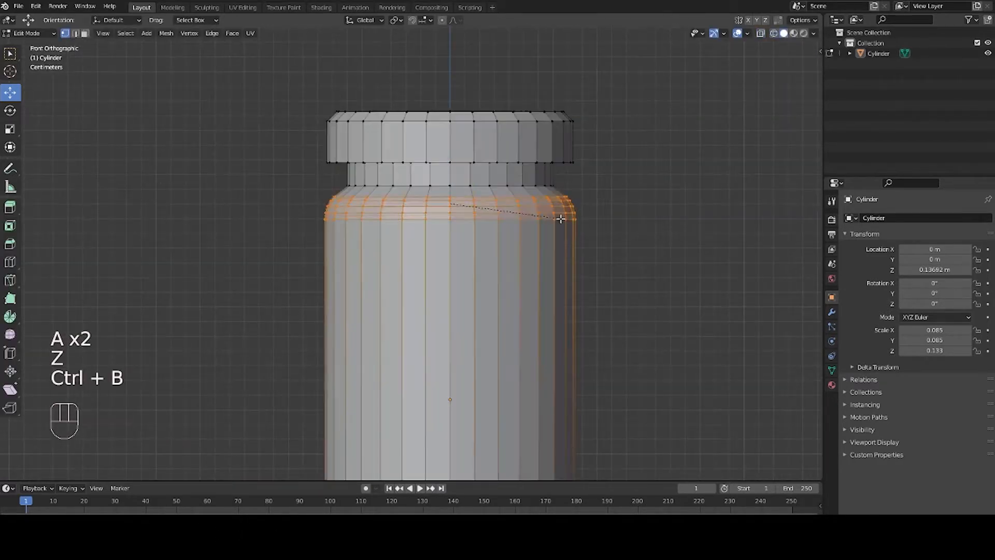
click(560, 217)
key(a)
scroll(464, 259, down, 4)
shift+middle_drag(461, 280, 465, 214)
key(Tab)
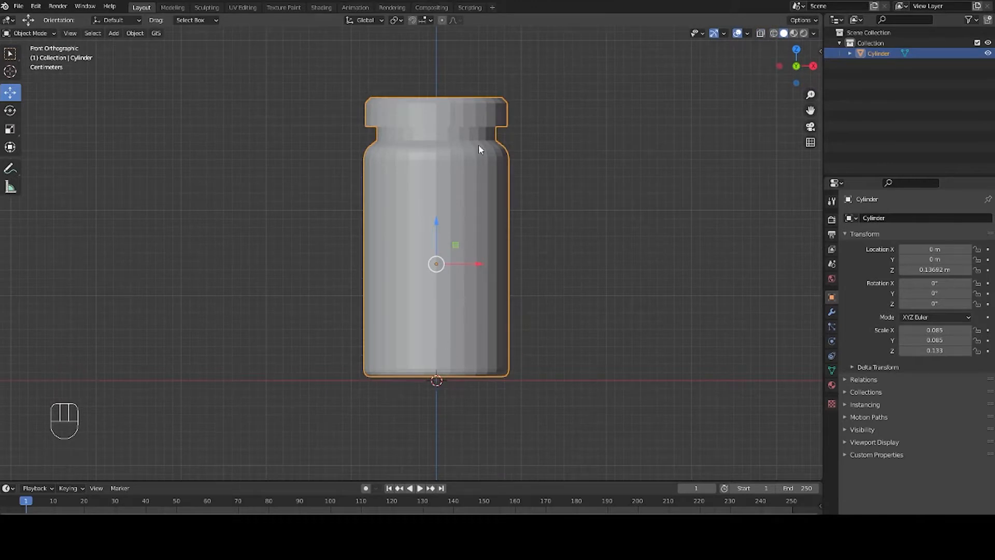
Add two loop cuts around the neck, sliding one close to the underside of the cap.
middle_drag(479, 150, 488, 127)
shift+middle_drag(490, 158, 497, 227)
scroll(488, 215, up, 5)
key(Tab)
key(ctrl+r)
click(468, 133)
click(463, 140)
key(a)
key(ctrl+r)
click(514, 170)
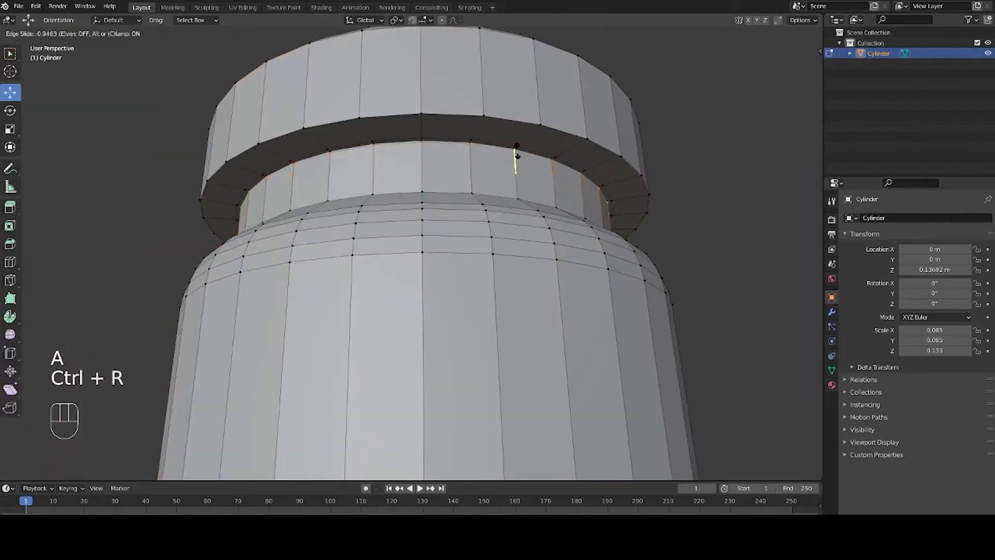
click(535, 128)
key(a)
Make the cap taller by selecting its top vertices in wireframe view and moving them further up.
key(z)
key(KP_1)
key(z)
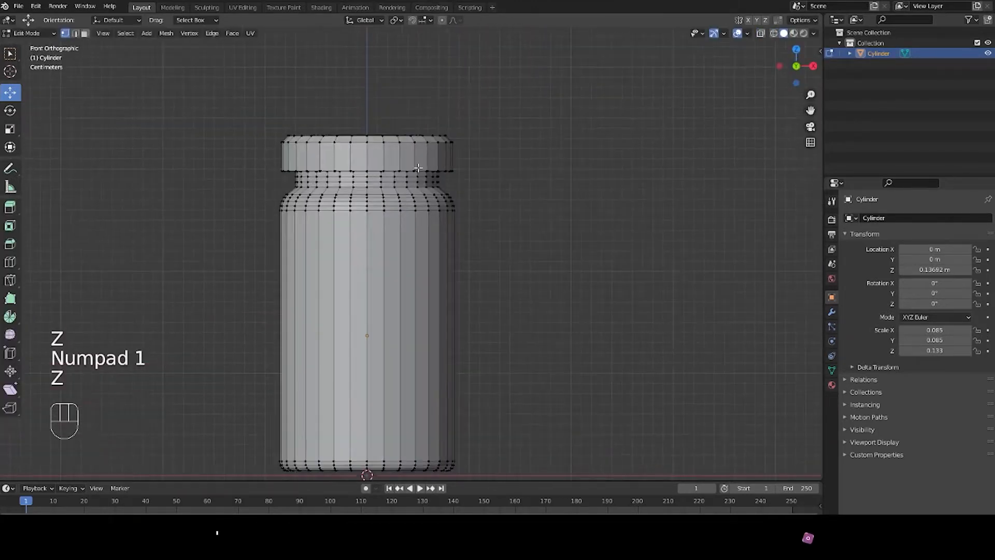
key(z)
key(b)
drag(224, 76, 524, 152)
key(z)
drag(404, 150, 402, 151)
scroll(568, 221, down, 3)
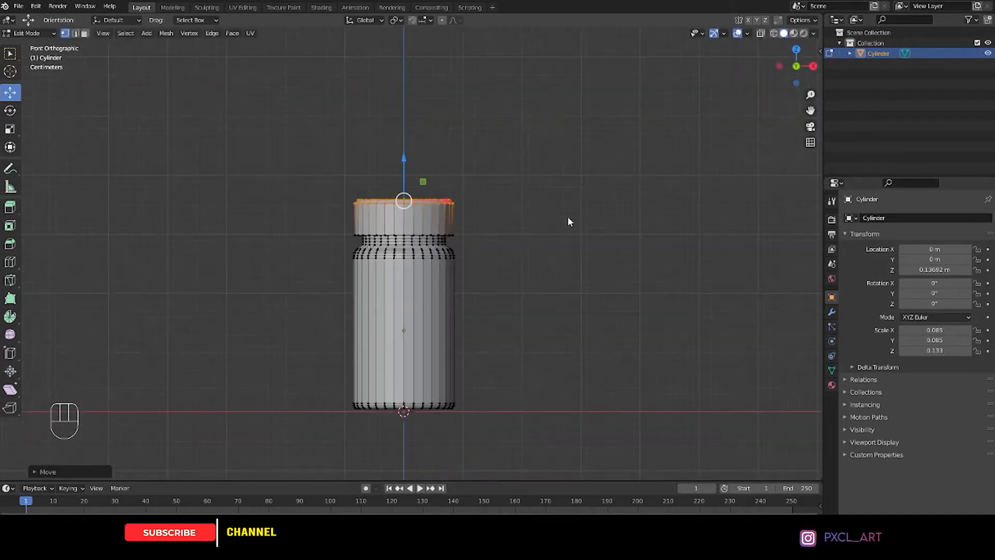
scroll(433, 164, up, 3)
key(z)
drag(465, 108, 464, 96)
key(z)
key(Tab)
Deselect the mesh, return to Object Mode and apply smooth shading to the bottle.
middle_drag(463, 111, 429, 228)
key(Tab)
key(z)
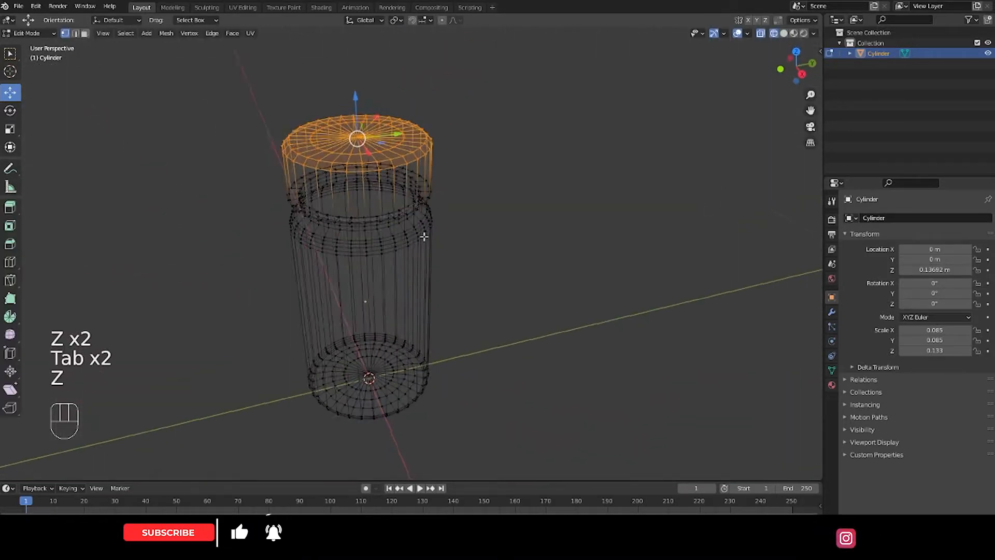
key(a)
key(z)
key(Tab)
scroll(432, 219, down, 5)
shift+middle_drag(504, 205, 506, 221)
click(832, 385)
key(w)
click(480, 199)
Look through the object, view layer and scene properties for the normal smoothing settings.
scroll(480, 199, up, 4)
click(831, 327)
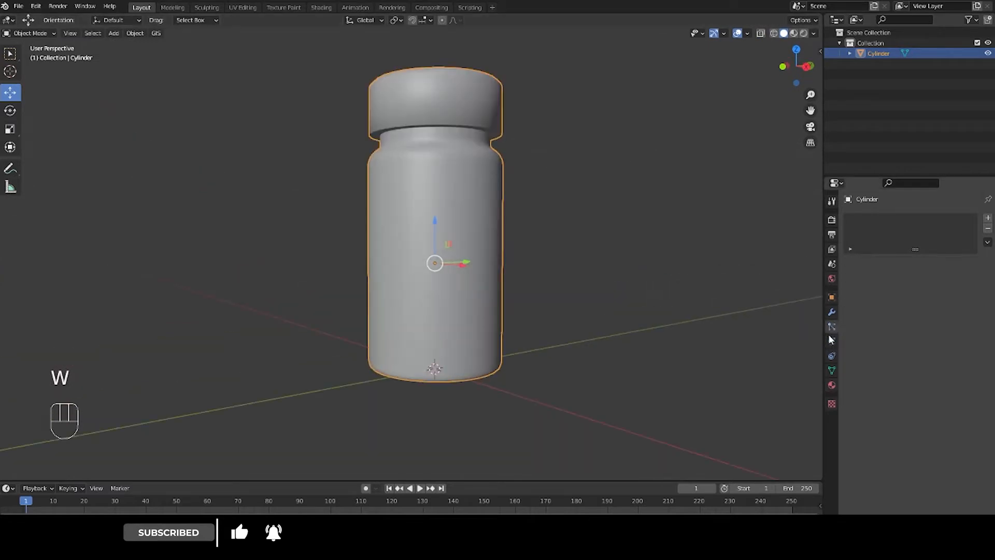
click(832, 385)
click(832, 220)
click(832, 297)
click(862, 418)
click(862, 392)
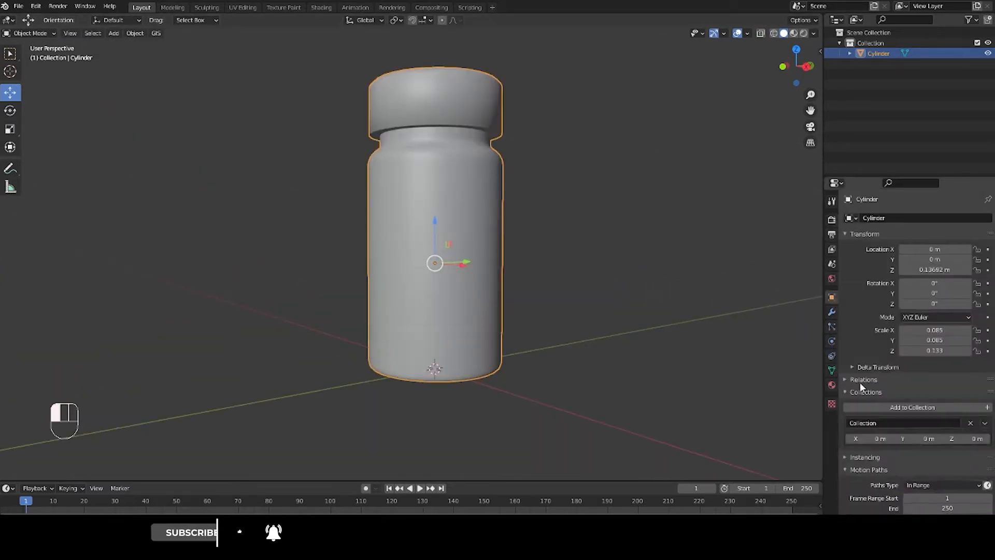
click(862, 381)
scroll(867, 415, down, 6)
click(870, 489)
scroll(864, 441, down, 2)
scroll(859, 403, up, 9)
click(832, 250)
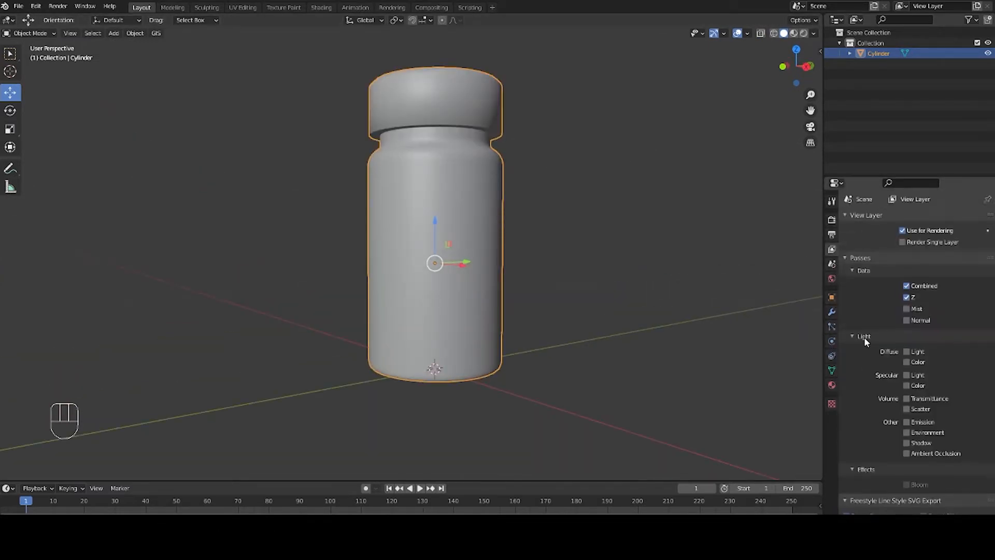
click(831, 263)
click(845, 298)
click(846, 272)
click(846, 457)
click(846, 444)
scroll(847, 444, down, 3)
click(832, 297)
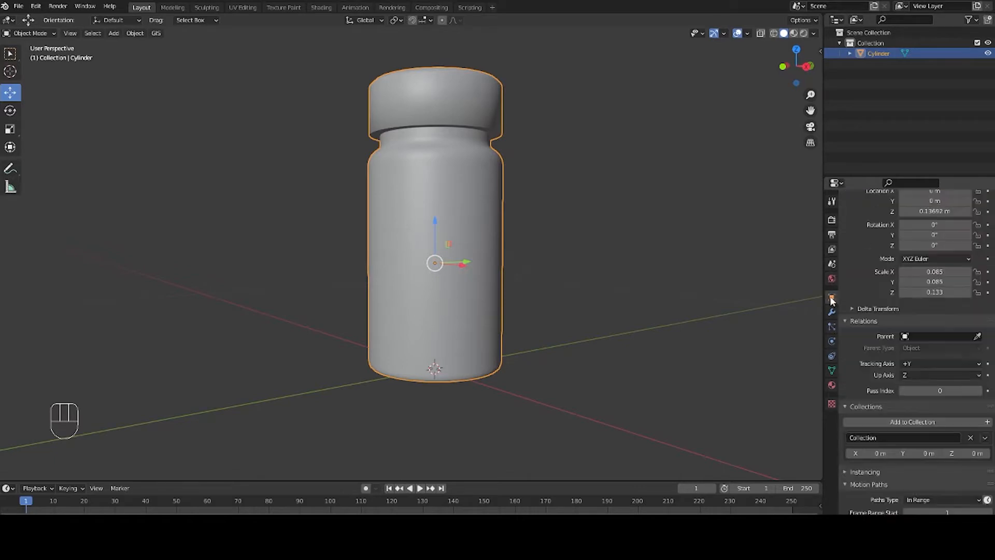
click(832, 327)
Enable Auto Smooth in the bottle mesh's Normals settings.
click(832, 370)
click(856, 397)
click(902, 412)
scroll(512, 296, up, 6)
key(Tab)
shift+middle_drag(540, 130, 483, 264)
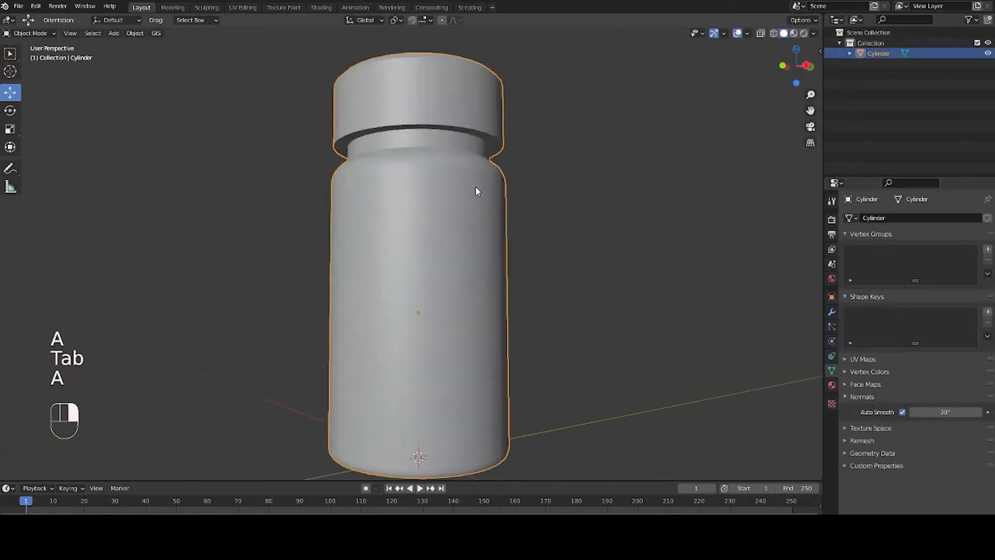
Add two loop cuts close to the outer rim of the bottle's recessed base.
key(Tab)
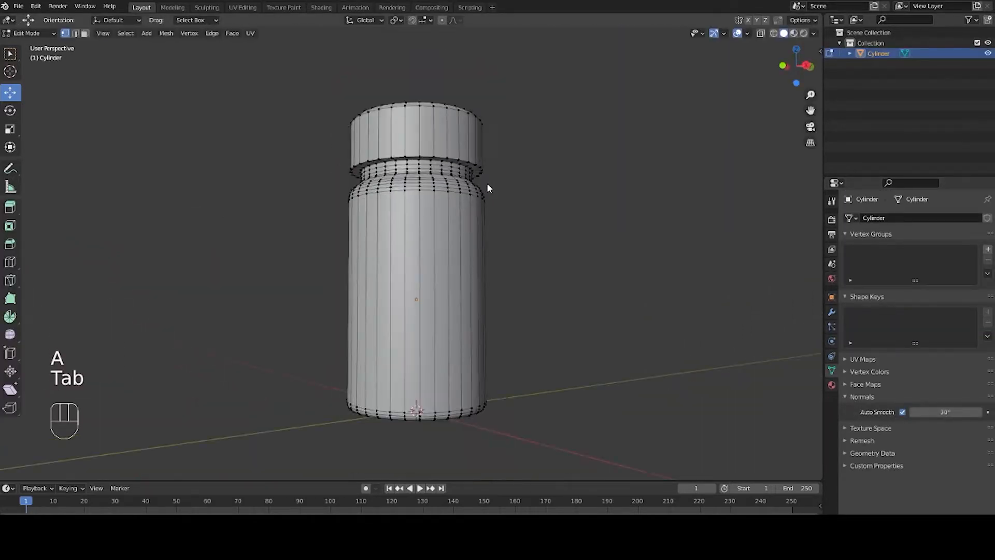
key(Tab)
mouse_move(487, 182)
middle_down()
mouse_move(462, 171)
mouse_move(482, 182)
middle_up()
key(Tab)
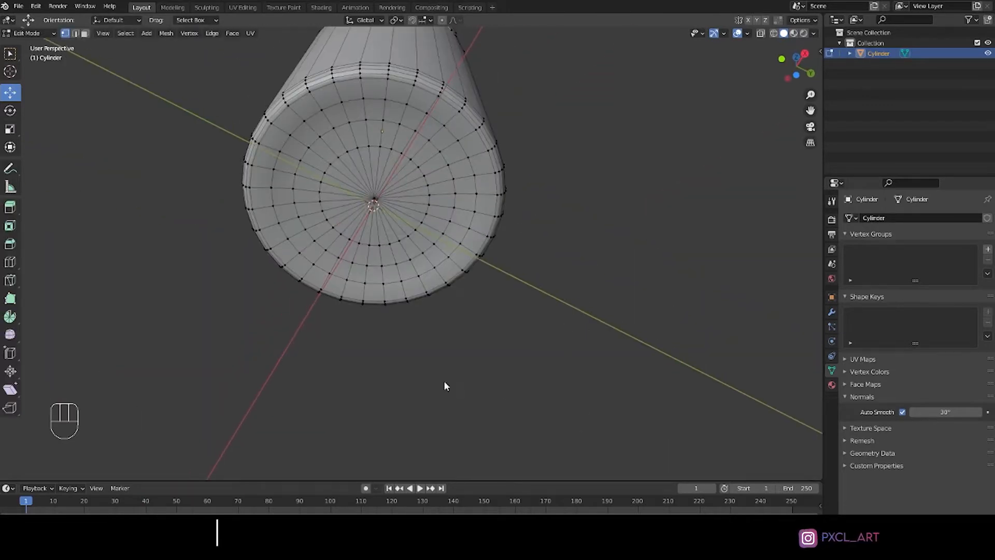
scroll(499, 275, up, 2)
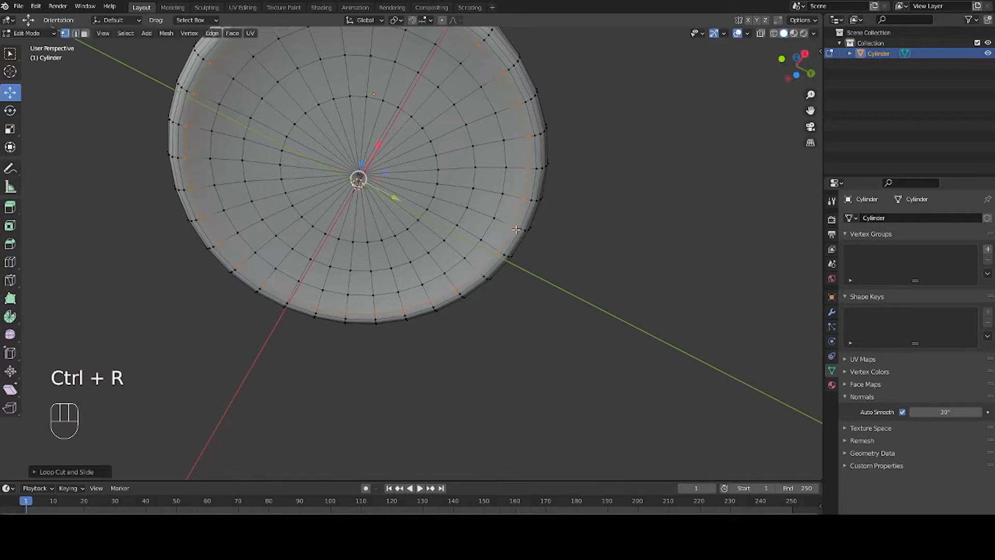
middle_drag(515, 230, 495, 223)
key(a)
key(Tab)
key(a)
key(Tab)
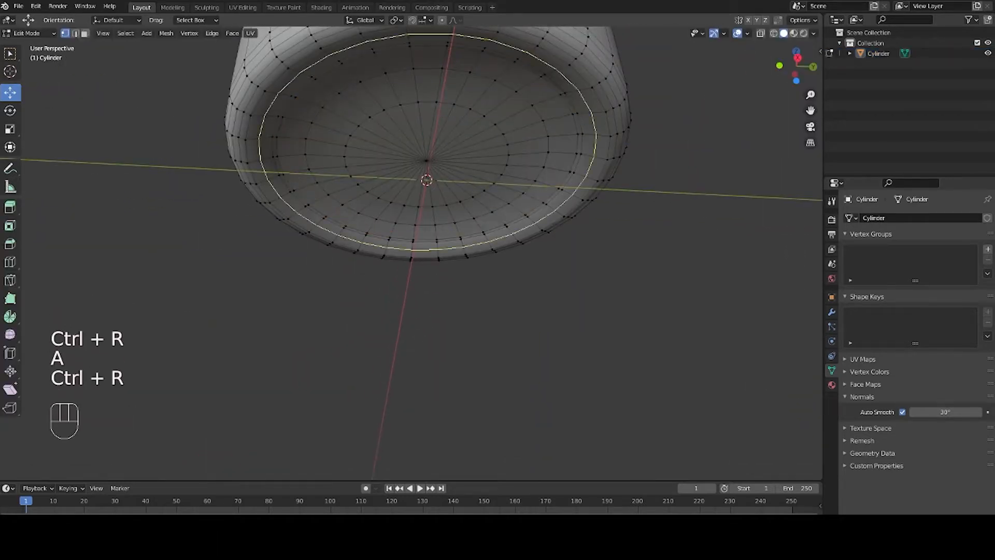
click(495, 223)
key(a)
key(Tab)
Examine the mesh and shading around the bottle's shoulder, neck and cap in both Edit and Object Mode.
scroll(493, 205, down, 4)
key(Tab)
middle_drag(493, 206, 440, 236)
key(Tab)
key(Tab)
scroll(508, 183, up, 5)
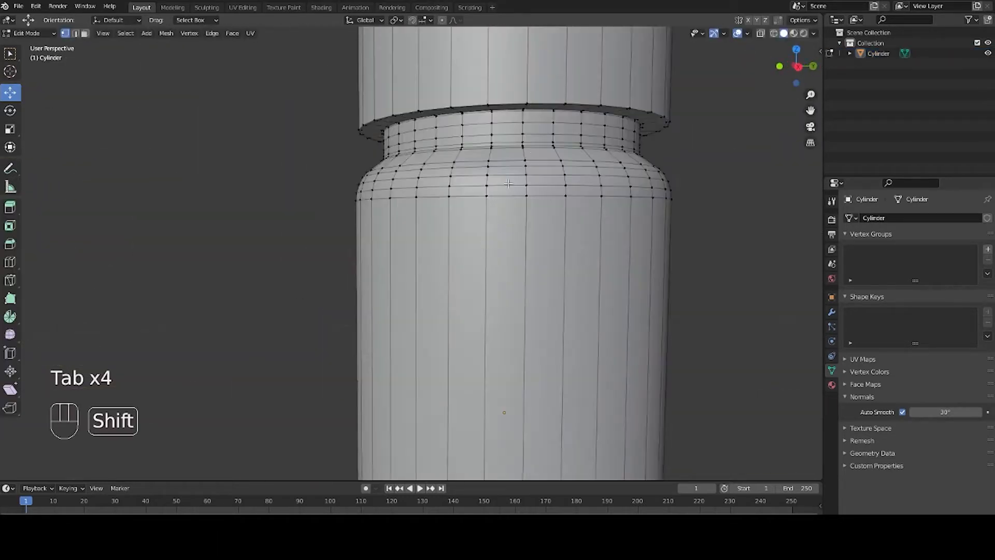
shift+middle_drag(508, 183, 451, 117)
scroll(468, 204, down, 4)
Return to Object Mode and select the bottle.
key(z)
key(Tab)
click(468, 204)
key(z)
key(ctrl+Up)
key(ctrl+Up)
click(468, 60)
Split the 3D view into two side-by-side viewports and enlarge the timeline area below them.
drag(821, 17, 397, 38)
drag(821, 18, 318, 52)
key(t)
key(n)
key(n)
drag(176, 480, 177, 382)
Hide the gizmos and overlays in the narrower viewport and set it to Material Preview shading.
click(207, 34)
click(231, 33)
click(287, 33)
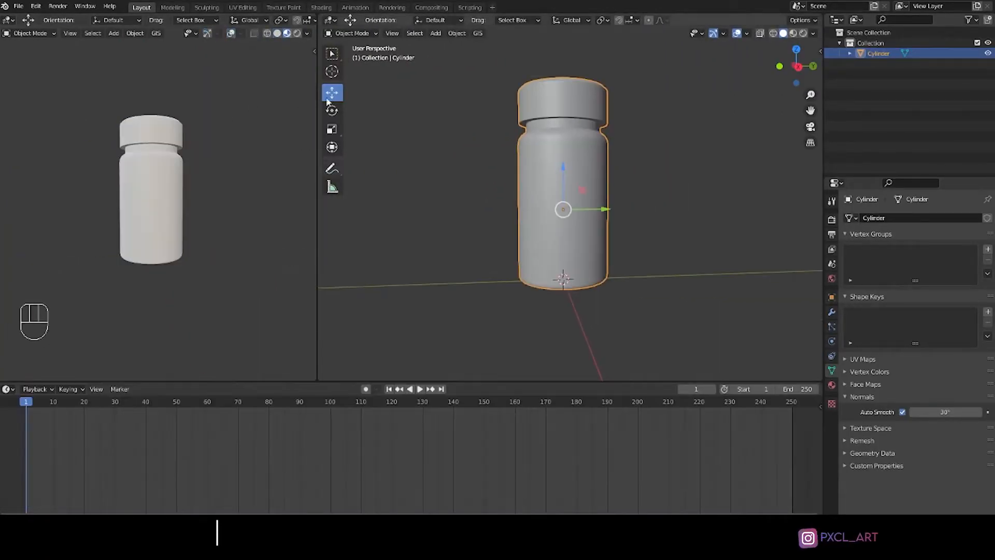
Copy the bottle and paste it into the studio scene that has a camera and area lights.
scroll(186, 136, up, 2)
key(ctrl+c)
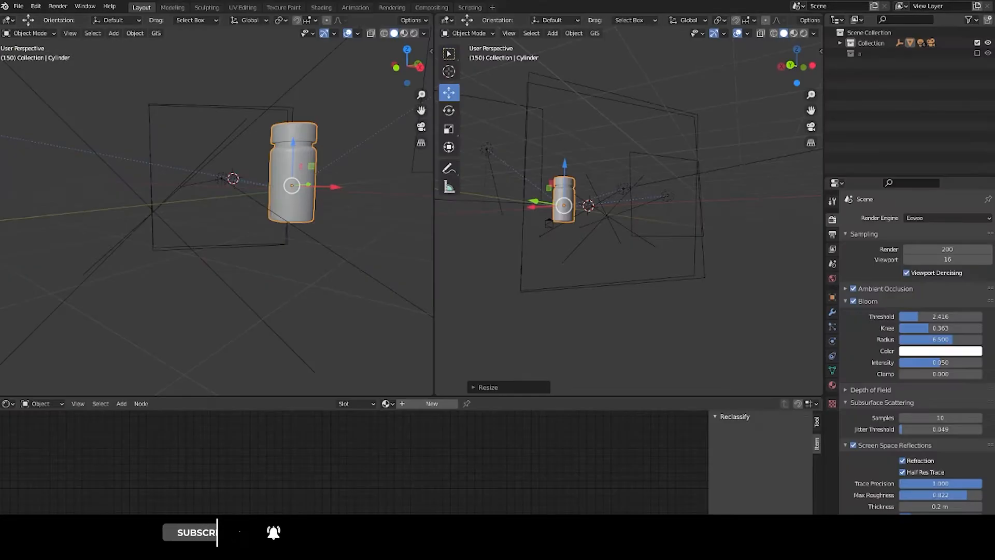
View the bottle through the camera in one viewport and set that viewport to Rendered shading.
key(KP_0)
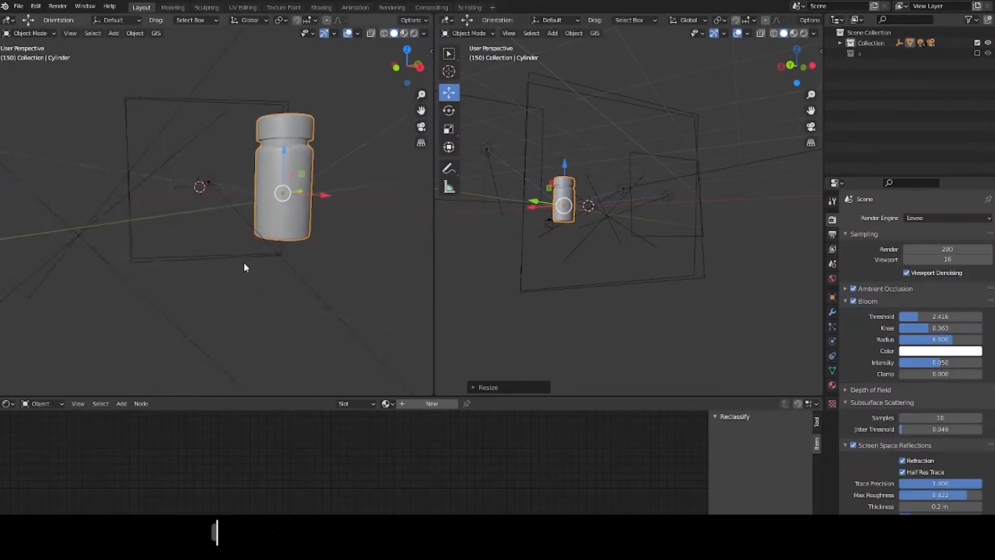
scroll(251, 221, up, 2)
click(405, 33)
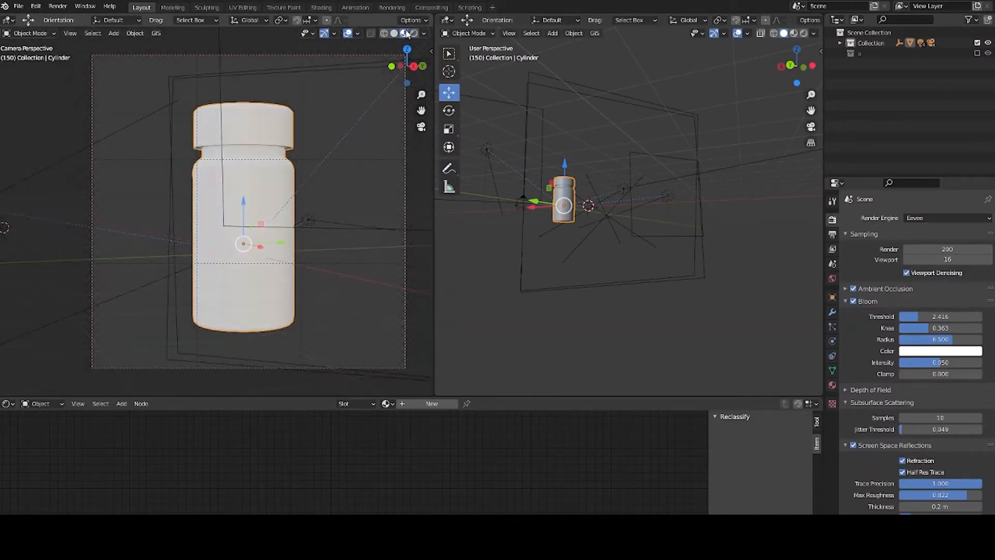
click(348, 33)
click(394, 34)
click(413, 33)
Switch the render engine to Cycles and set the viewport samples to 500.
scroll(598, 235, up, 8)
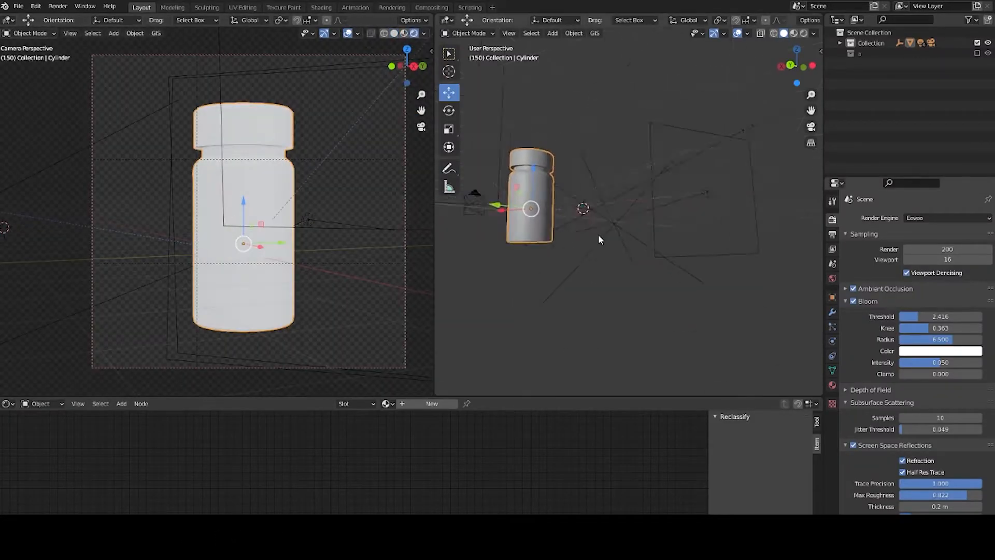
middle_drag(598, 234, 604, 239)
click(938, 218)
click(931, 243)
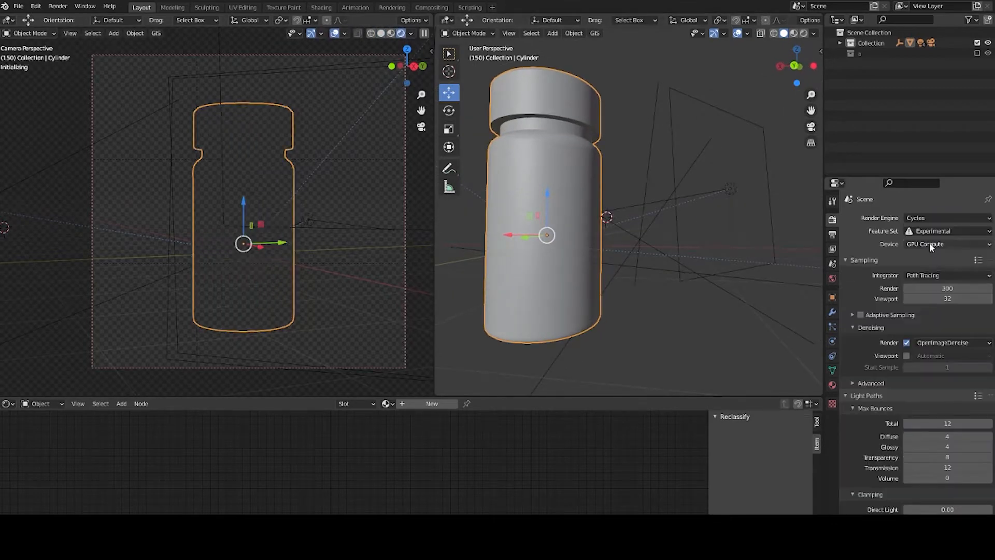
click(938, 298)
text(500)
key(Return)
scroll(522, 198, down, 6)
middle_drag(575, 218, 553, 222)
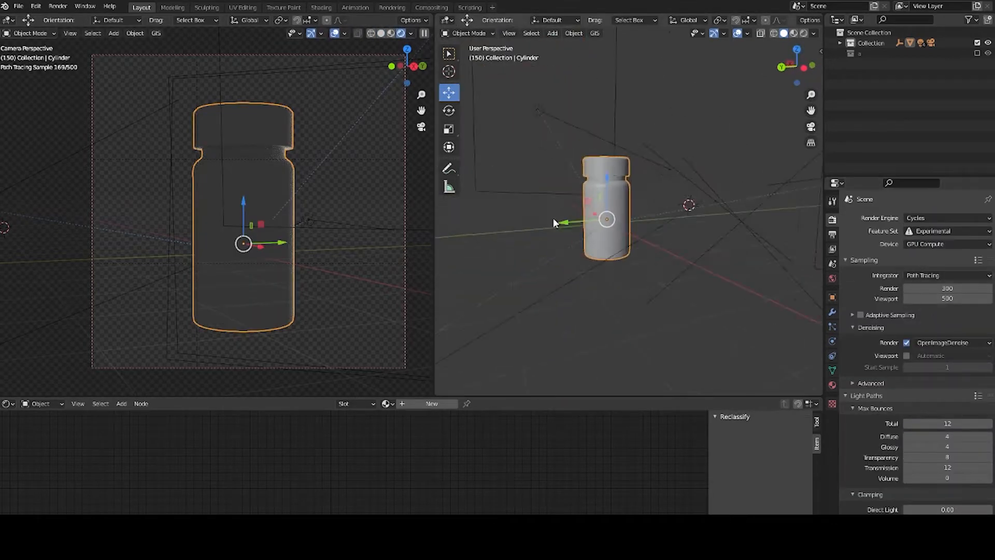
Switch the render engine from Cycles to Eevee.
click(933, 218)
click(922, 231)
scroll(615, 217, up, 6)
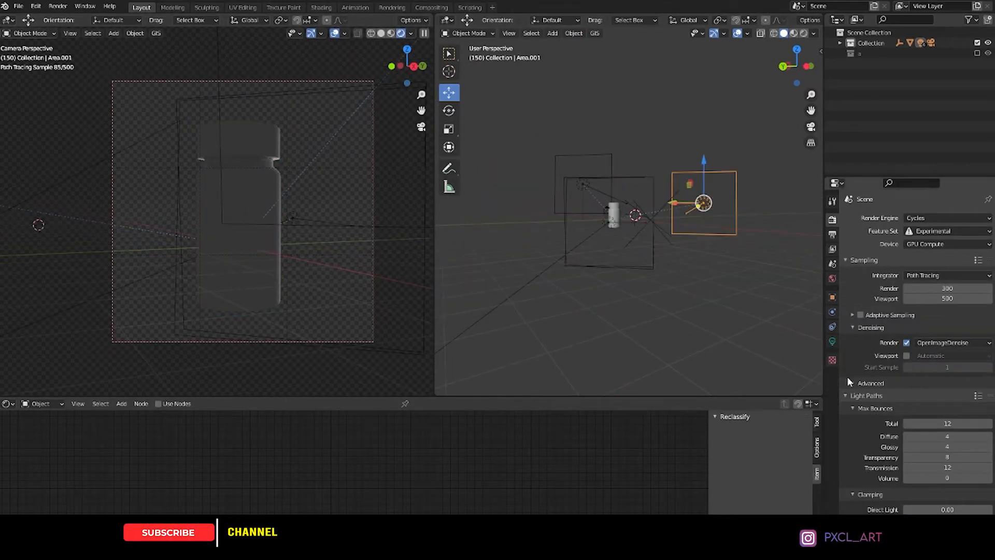
Reposition the bottle among the area lights and scale it down in the camera frame.
click(833, 341)
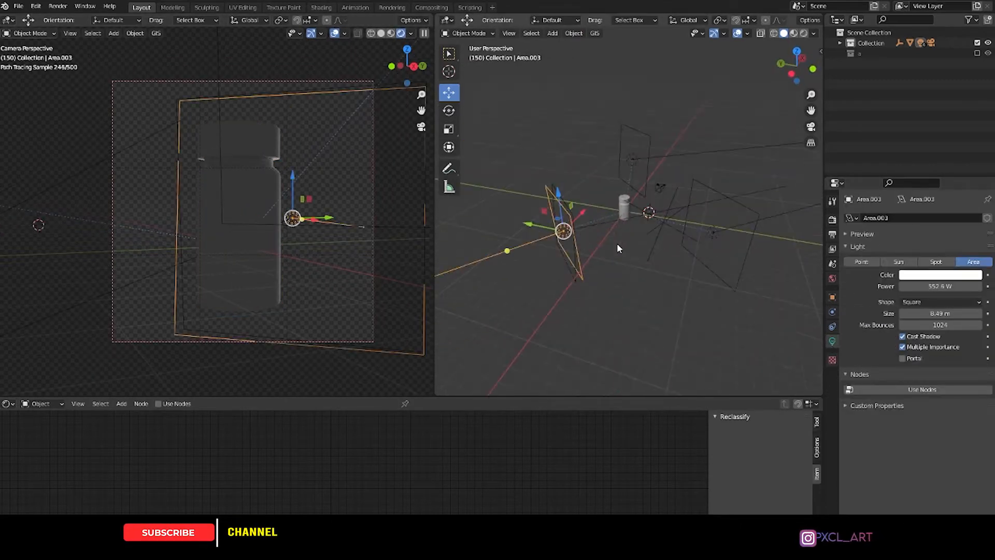
middle_drag(616, 248, 503, 251)
click(655, 222)
mouse_move(681, 207)
mouse_down()
mouse_move(663, 219)
mouse_move(672, 213)
mouse_up()
key(s)
click(697, 243)
drag(237, 235, 254, 234)
Create a new material named GLASS on the bottle.
scroll(735, 230, up, 6)
middle_drag(747, 245, 684, 220)
click(426, 404)
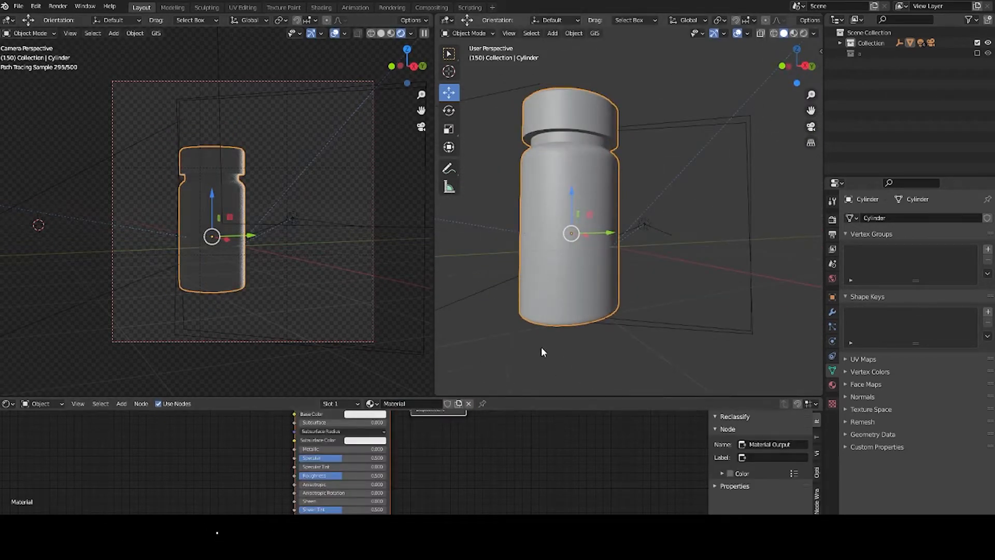
middle_drag(542, 352, 513, 379)
text(GLASS)
key(Return)
Add a Glass BSDF node to the GLASS material and connect it to the Material Output surface instead of the Principled BSDF.
scroll(427, 459, down, 3)
middle_drag(439, 509, 446, 449)
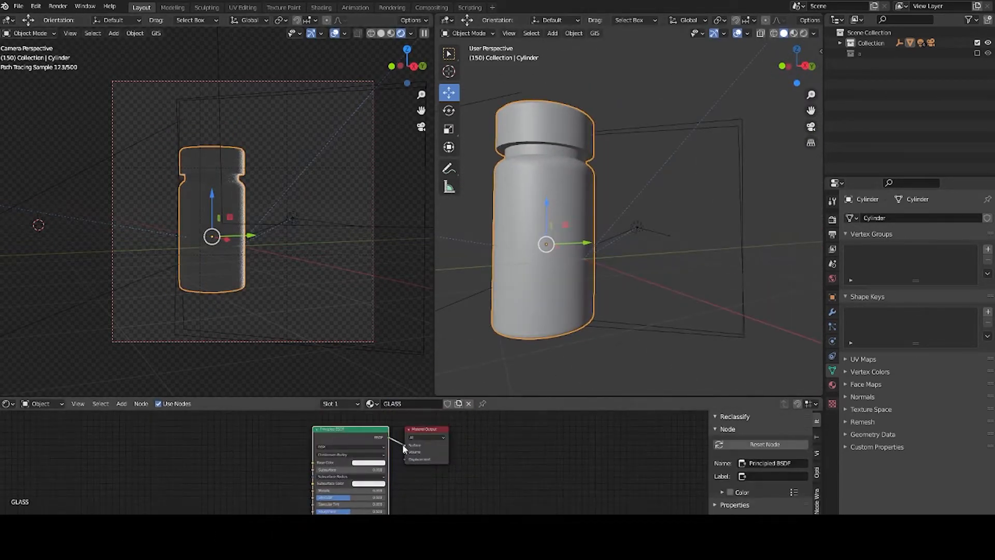
drag(427, 432, 548, 432)
key(shift+a)
click(470, 261)
click(419, 447)
Review the bottle's glass material settings along with the scene's render and world properties.
click(832, 385)
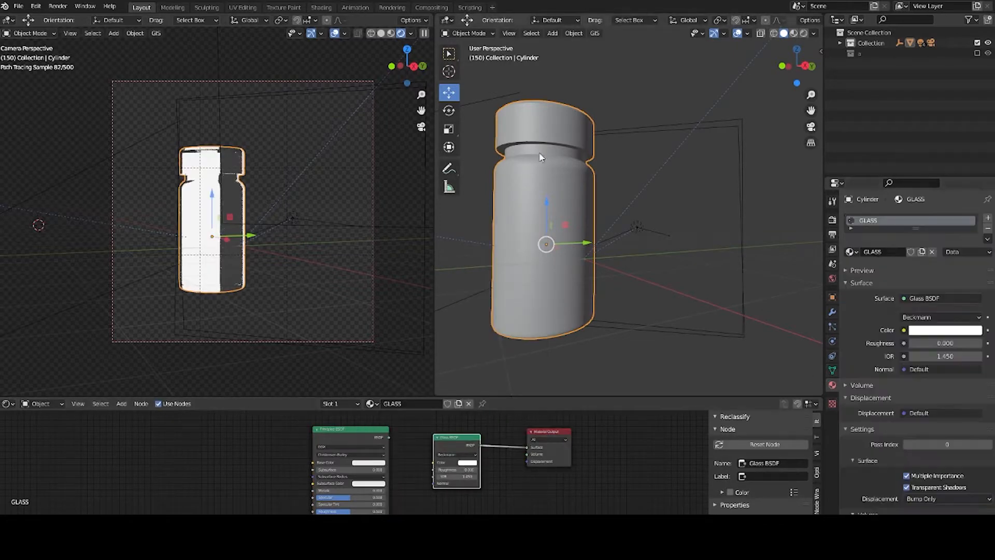
click(832, 219)
click(833, 385)
scroll(562, 285, up, 1)
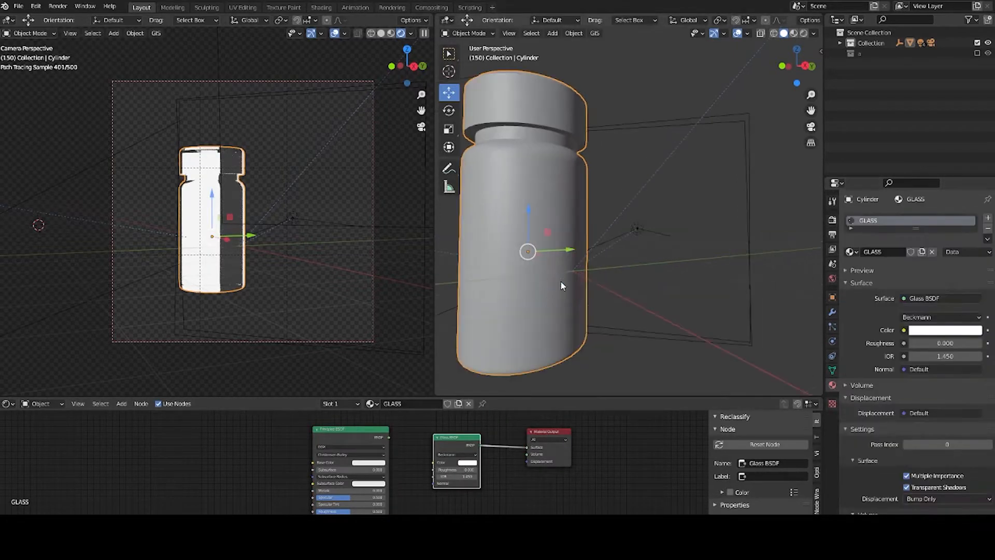
middle_drag(562, 285, 575, 288)
click(833, 279)
click(903, 263)
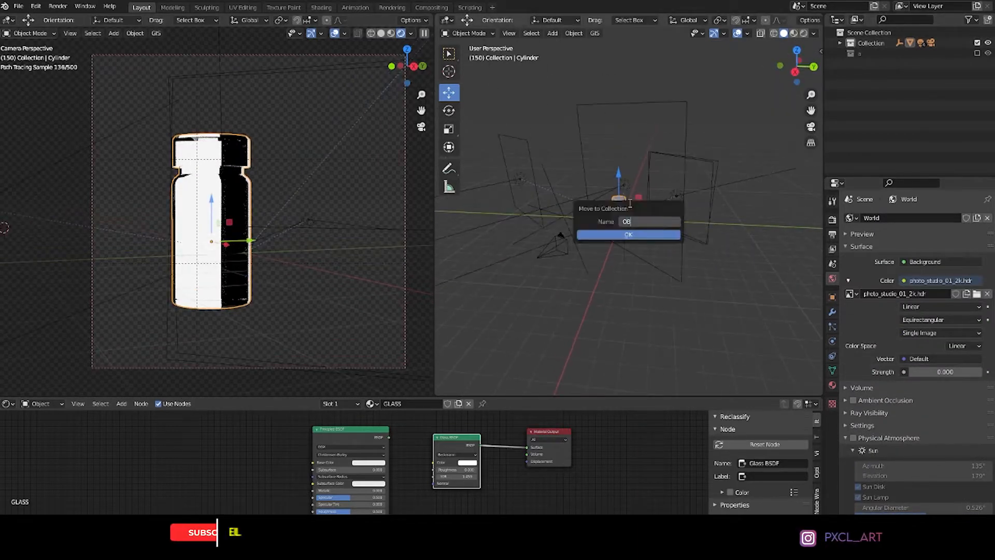
Move the bottle into a new collection named OBJECT and switch the original lighting collection off and on again.
click(648, 234)
scroll(844, 306, down, 5)
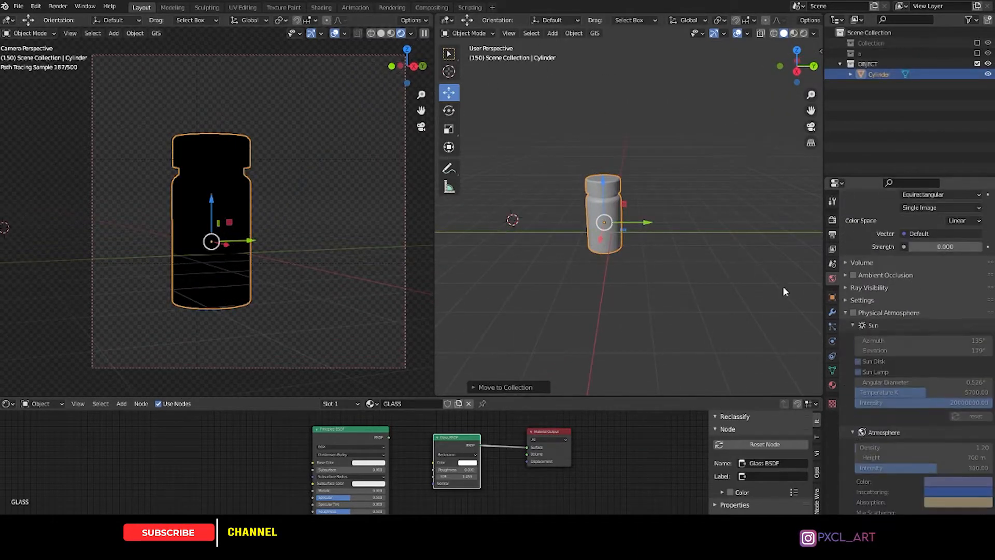
click(832, 219)
scroll(876, 433, down, 3)
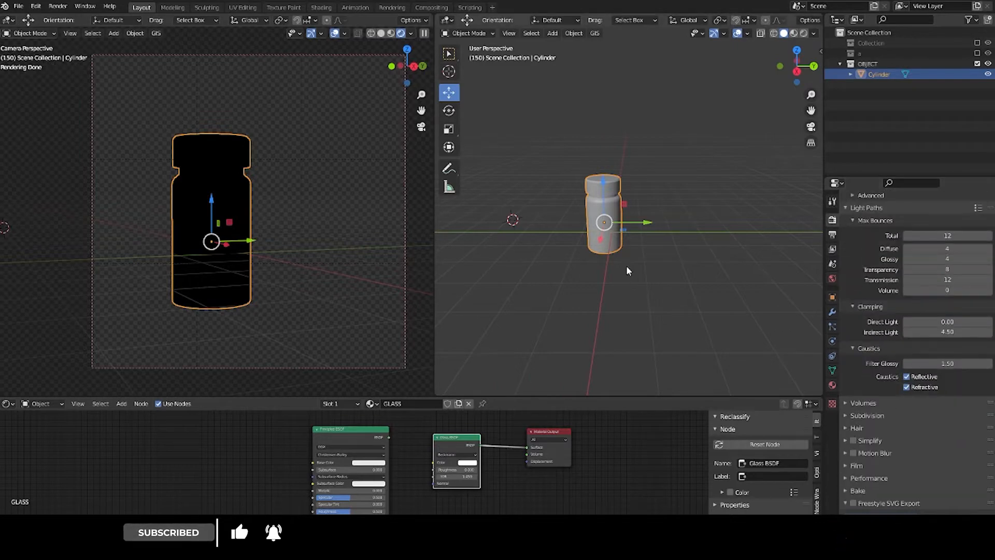
click(978, 42)
scroll(912, 311, up, 8)
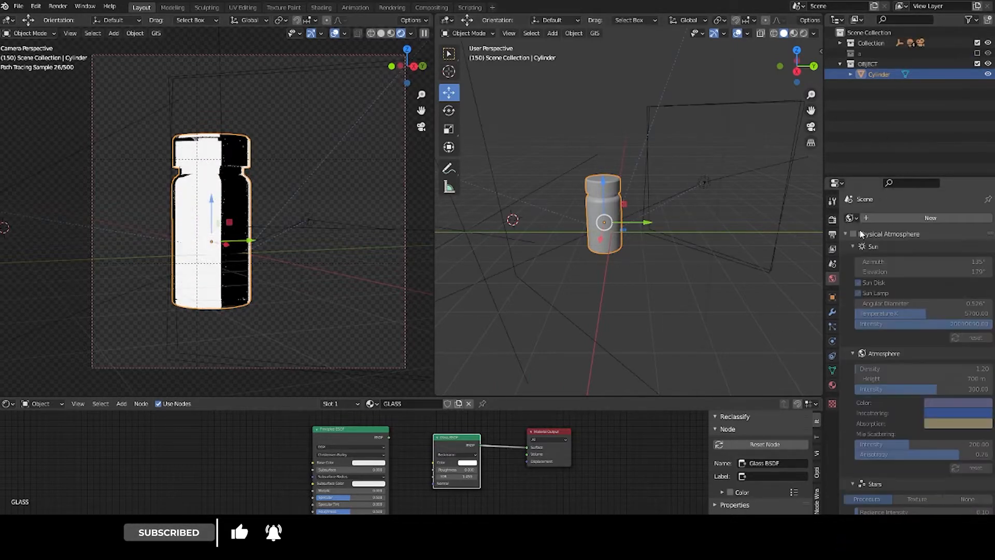
Switch the render engine to Eevee and check the glass bottle in the camera view.
click(933, 217)
click(926, 231)
scroll(300, 264, up, 6)
scroll(330, 275, down, 4)
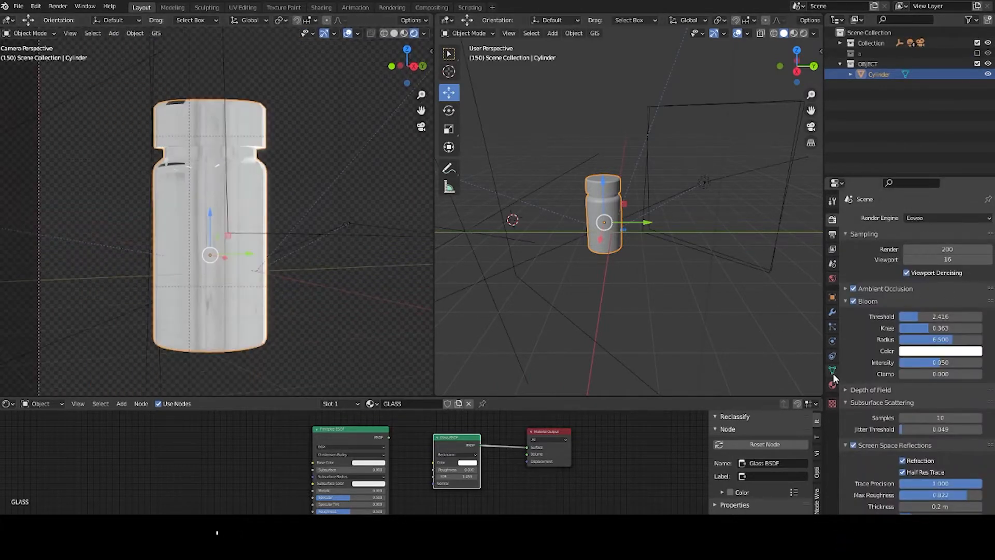
Set the render engine to Cycles and exclude the original lighting collection.
click(928, 219)
click(922, 252)
scroll(726, 228, down, 2)
click(977, 43)
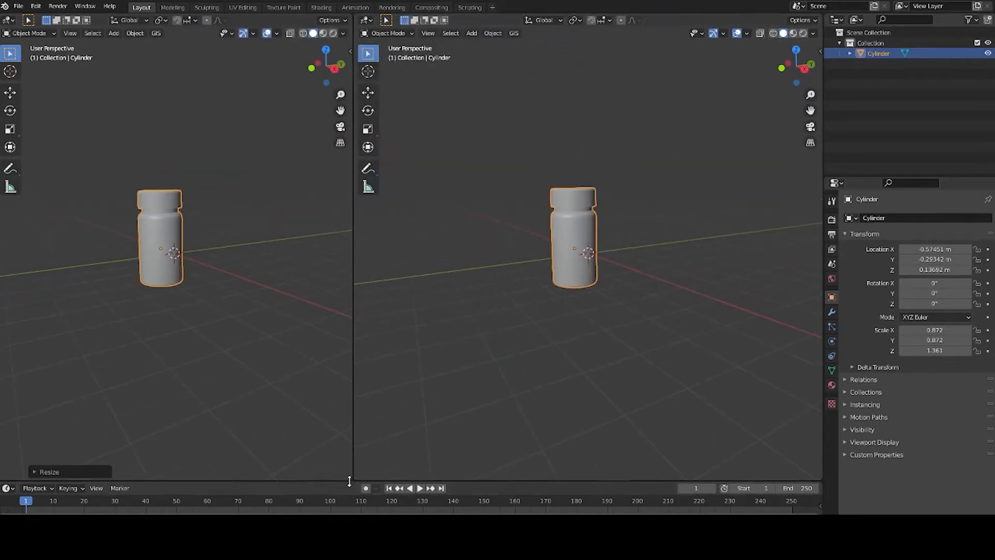
Enlarge the timeline area and load an image file as the Environment Texture of the world's background.
drag(349, 481, 349, 319)
click(832, 280)
click(902, 289)
click(737, 336)
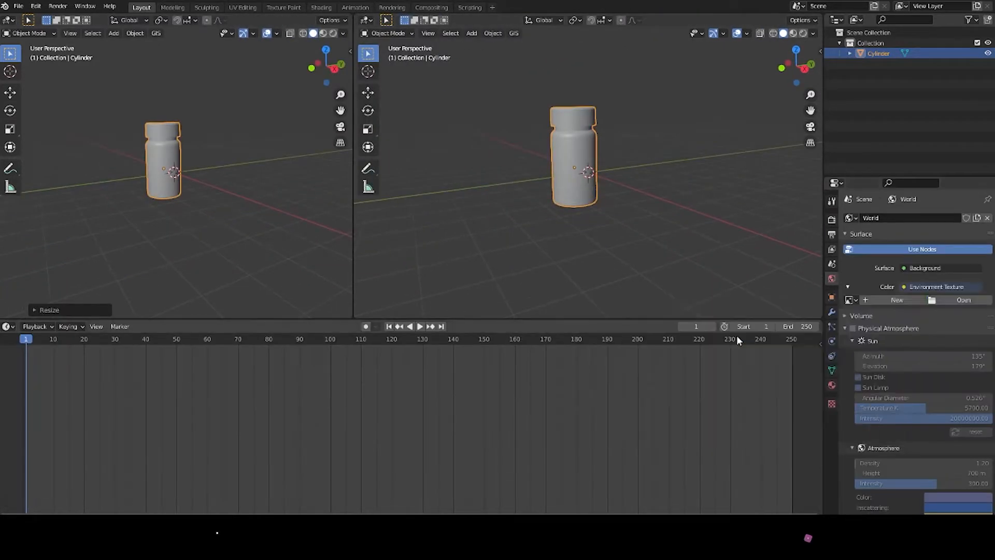
click(962, 300)
double_click(181, 342)
Show one viewport in Rendered shading and enable the Transparent film option for the background.
scroll(153, 167, up, 2)
click(334, 33)
click(832, 220)
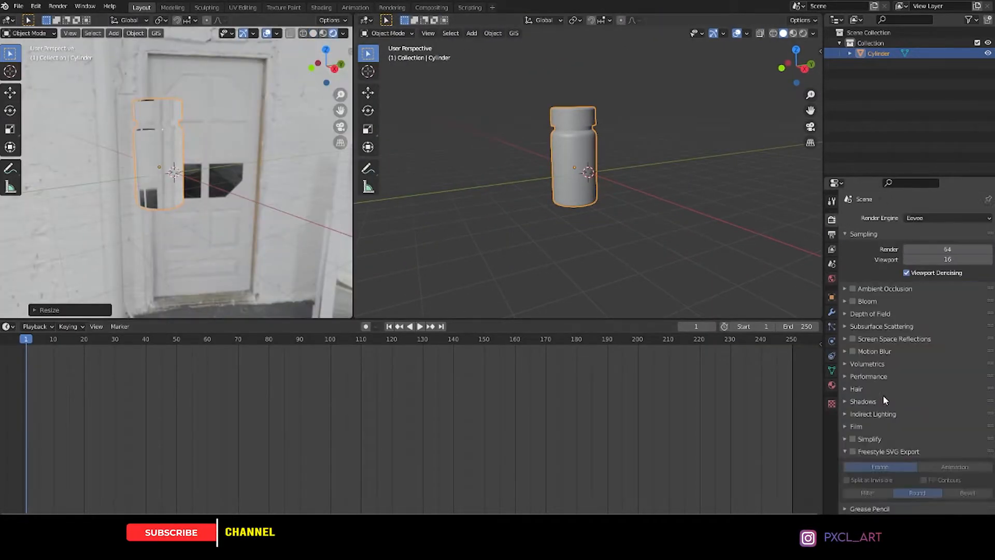
scroll(881, 405, down, 1)
click(862, 418)
click(857, 406)
click(903, 433)
scroll(200, 223, up, 4)
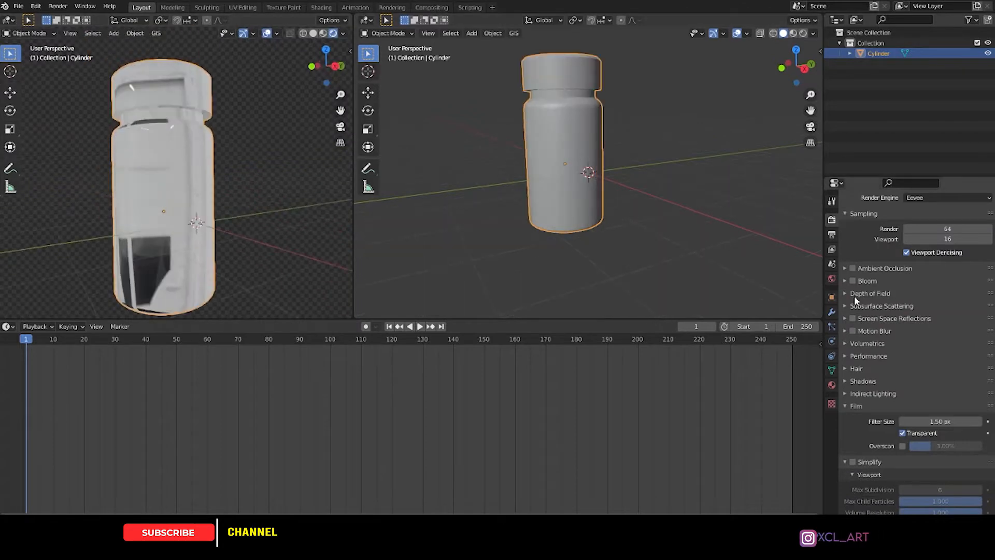
Replace the timeline with the Shader Editor and set the Glass BSDF's IOR to 1.650.
click(8, 326)
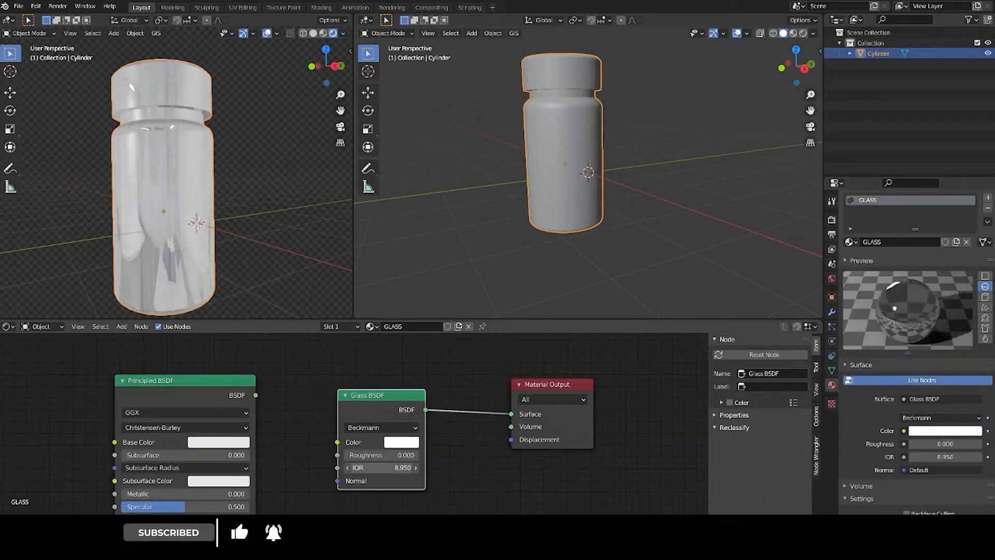
drag(381, 468, 343, 468)
Select all vertices of the bottle's cap in Edit Mode, using loop selection and circle selection in wireframe view.
scroll(562, 149, up, 8)
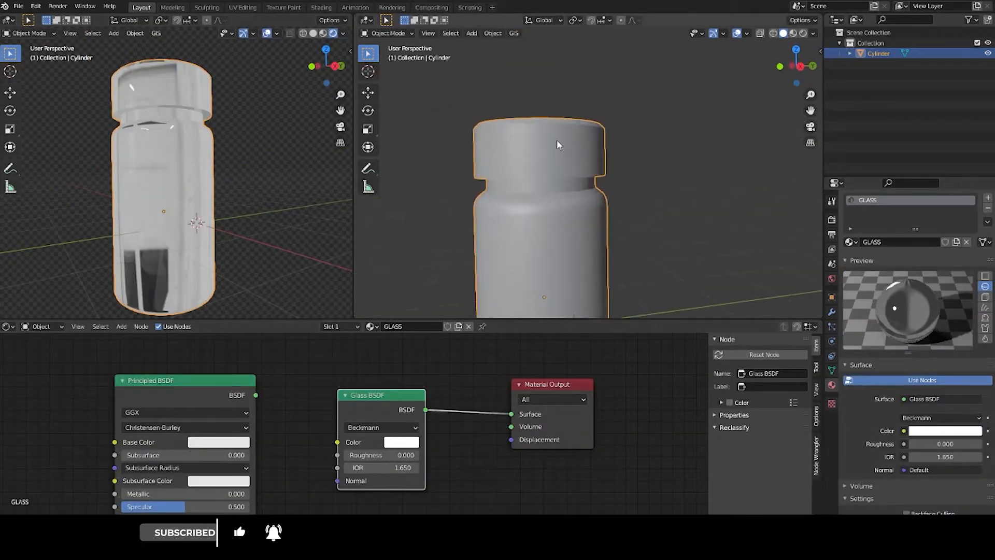
key(Tab)
alt+click(533, 127)
scroll(534, 127, down, 3)
alt+shift+click(576, 125)
middle_drag(560, 104, 622, 85)
key(shift+z)
key(c)
key(Escape)
key(shift+z)
scroll(603, 140, up, 5)
scroll(602, 141, down, 5)
middle_drag(603, 140, 594, 181)
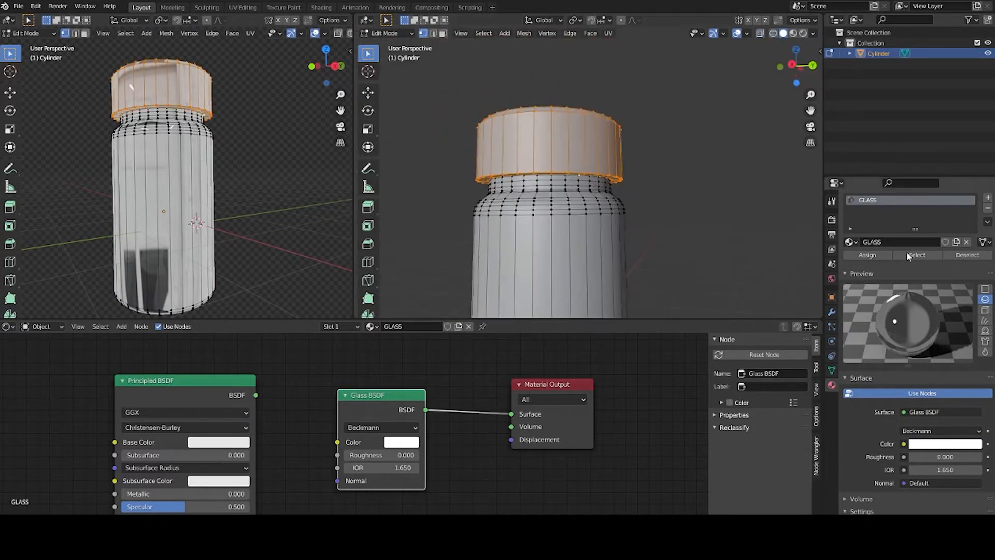
Add a second material slot to the bottle with a new material named METAL.
click(988, 197)
click(889, 284)
double_click(878, 283)
text(ME)
text(g)
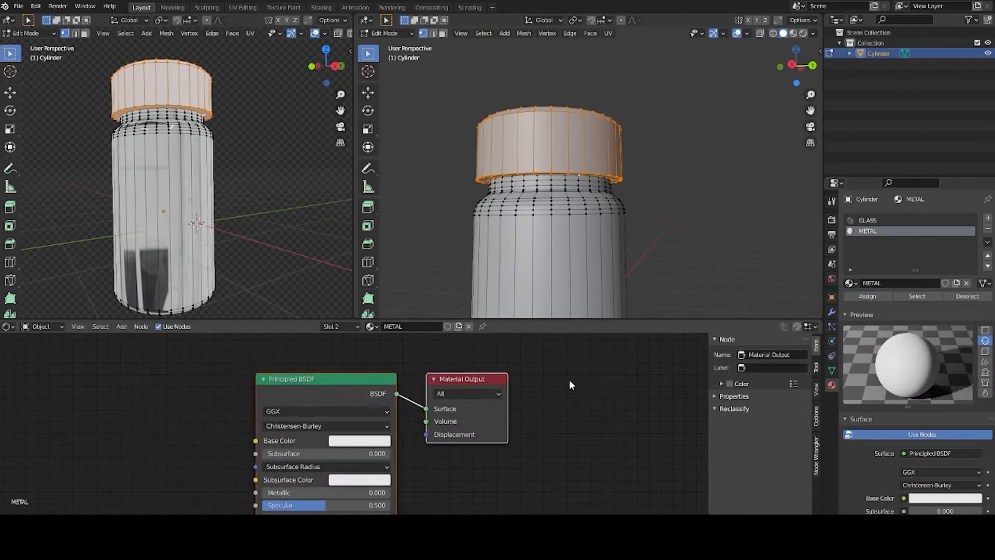
Move the Material Output node away from the Principled BSDF and raise the METAL material's Metallic value to 0.823.
click(481, 389)
drag(377, 385, 467, 379)
ctrl+right_drag(371, 383, 367, 406)
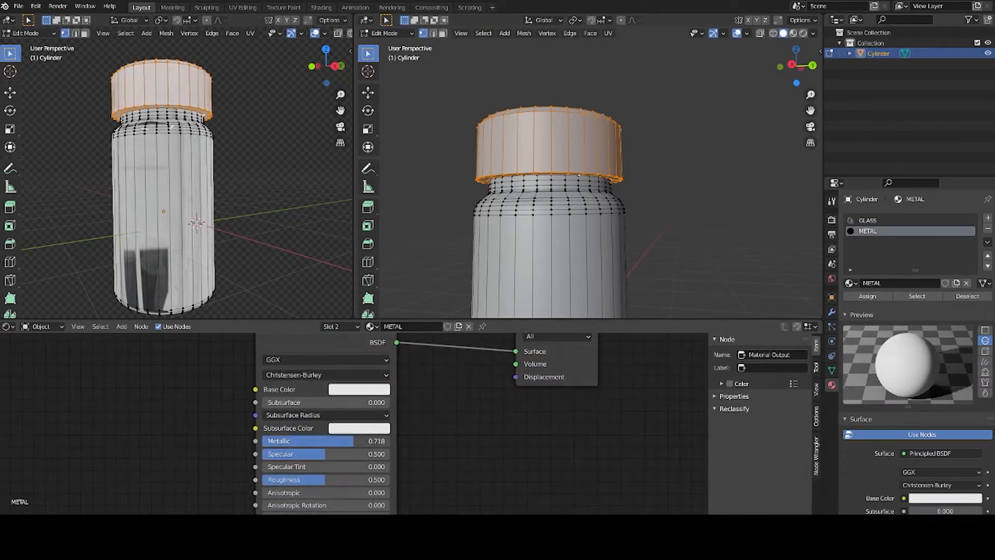
Set the render engine to Cycles with the GPU Compute device and 500 viewport samples.
click(832, 219)
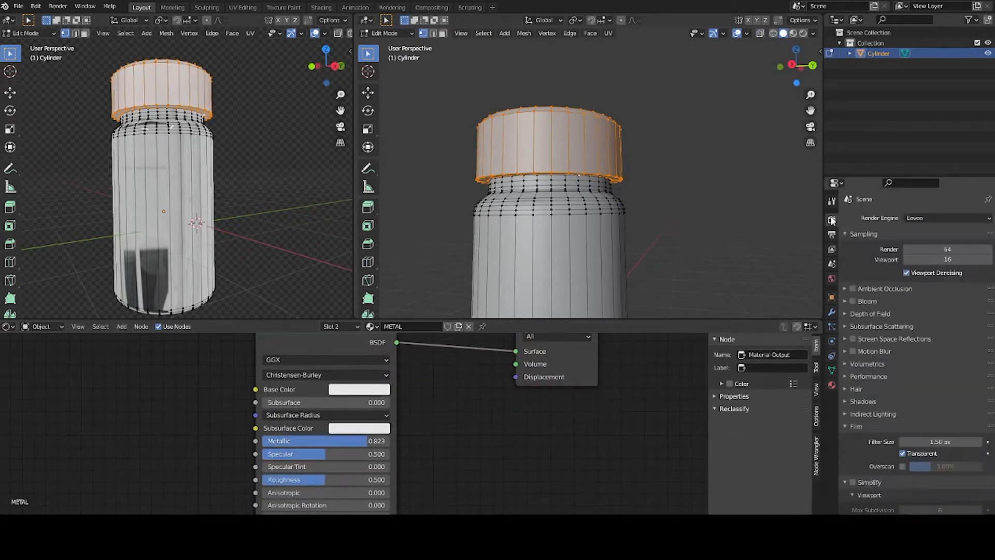
click(948, 218)
click(933, 249)
click(920, 244)
click(925, 256)
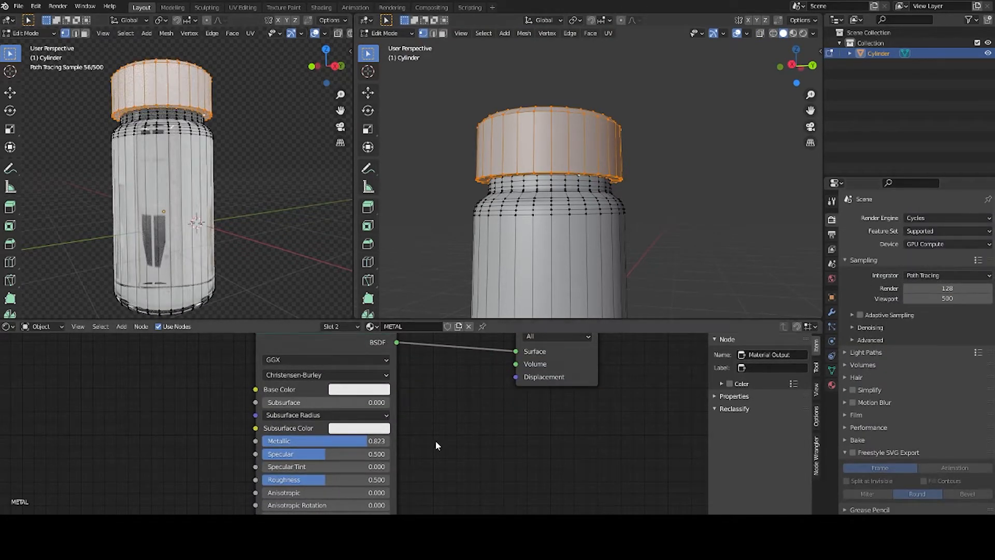
Assign METAL to the selected cap and set its Metallic to 0.927, Specular to 0.645 and Roughness to 0.191.
click(832, 385)
click(880, 278)
middle_drag(493, 415, 495, 440)
Hide the gizmos, overlays and toolbar in the rendered viewport.
click(292, 34)
click(314, 33)
key(t)
middle_drag(562, 277, 521, 293)
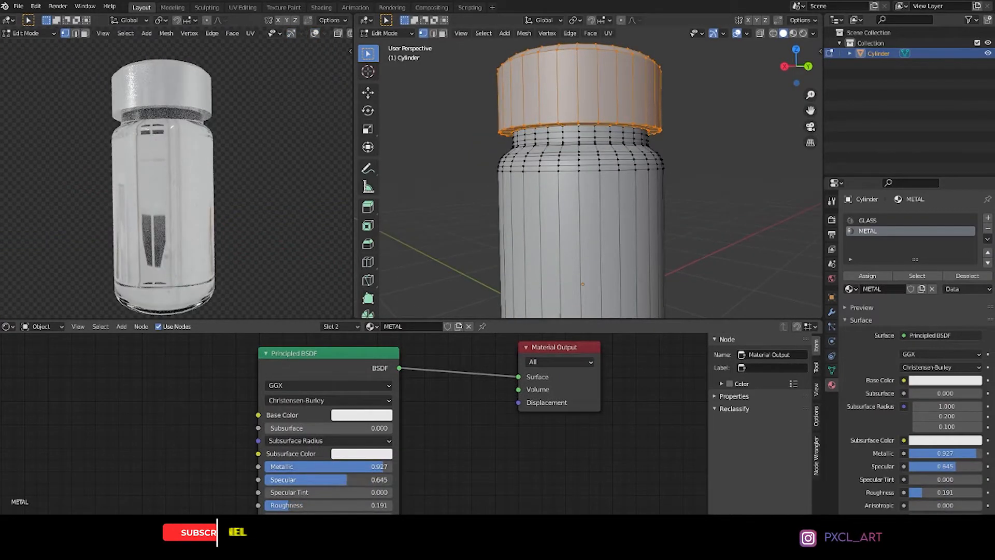
Darken the METAL material's base colour to light grey and set its Specular to 0.691.
click(373, 418)
drag(434, 252, 433, 270)
middle_drag(248, 153, 238, 192)
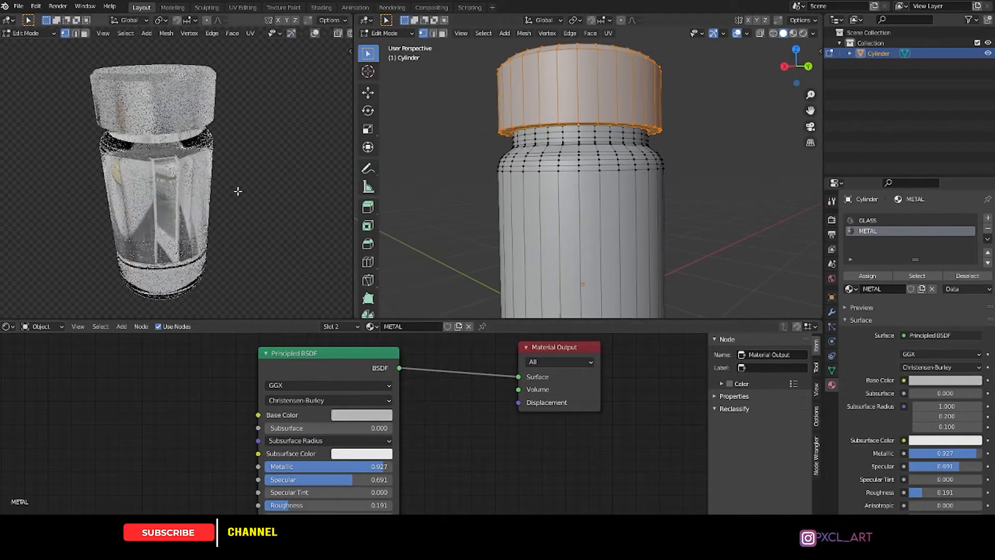
Set the GLASS material's IOR to 0.000 and inspect the rendered bottle.
key(Tab)
click(868, 222)
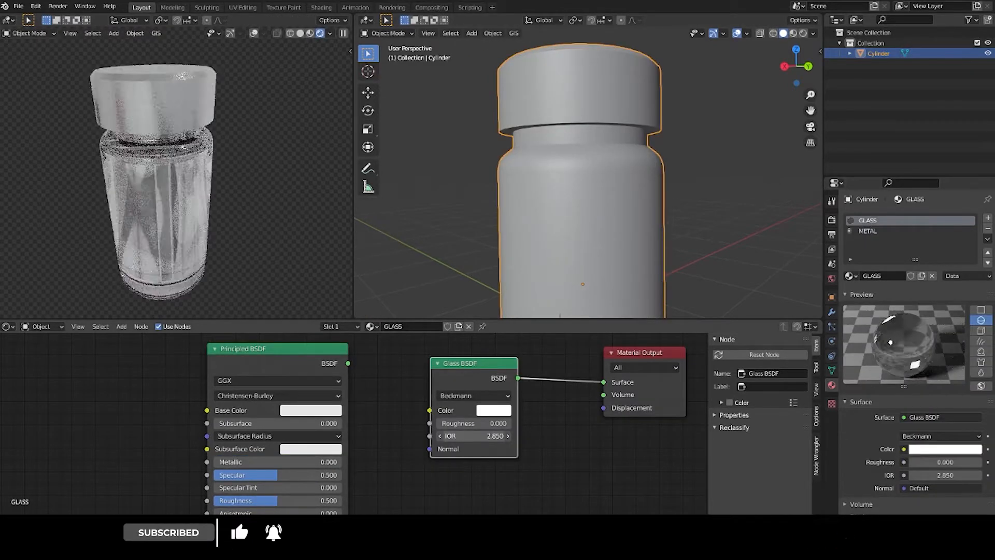
drag(475, 436, 465, 436)
middle_drag(256, 147, 248, 111)
scroll(611, 166, down, 2)
middle_drag(601, 161, 593, 124)
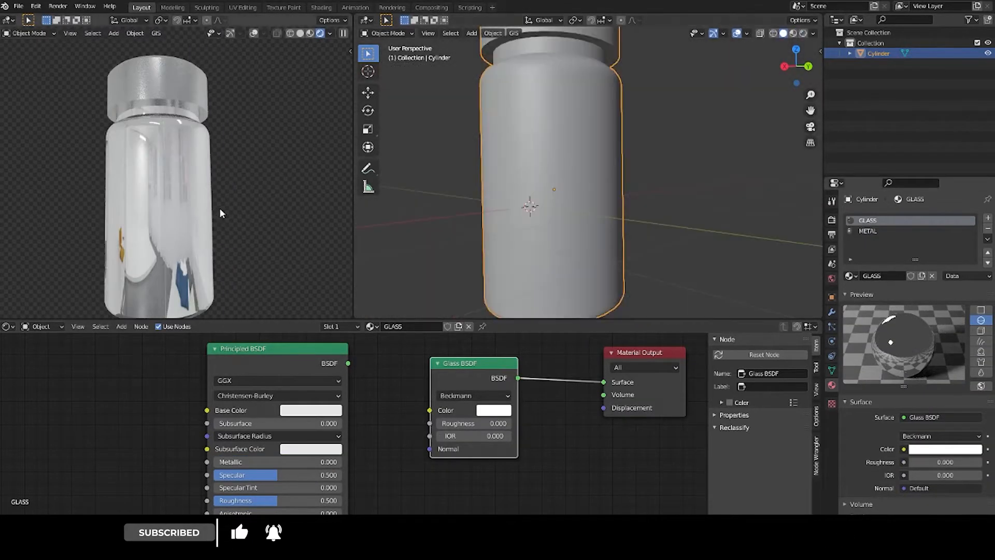
middle_drag(220, 213, 233, 210)
Select the bottle body's faces from just below the shoulder down through the base.
key(shift+z)
key(Tab)
scroll(618, 181, up, 2)
middle_drag(617, 182, 591, 207)
shift+middle_drag(596, 301, 595, 259)
key(shift+z)
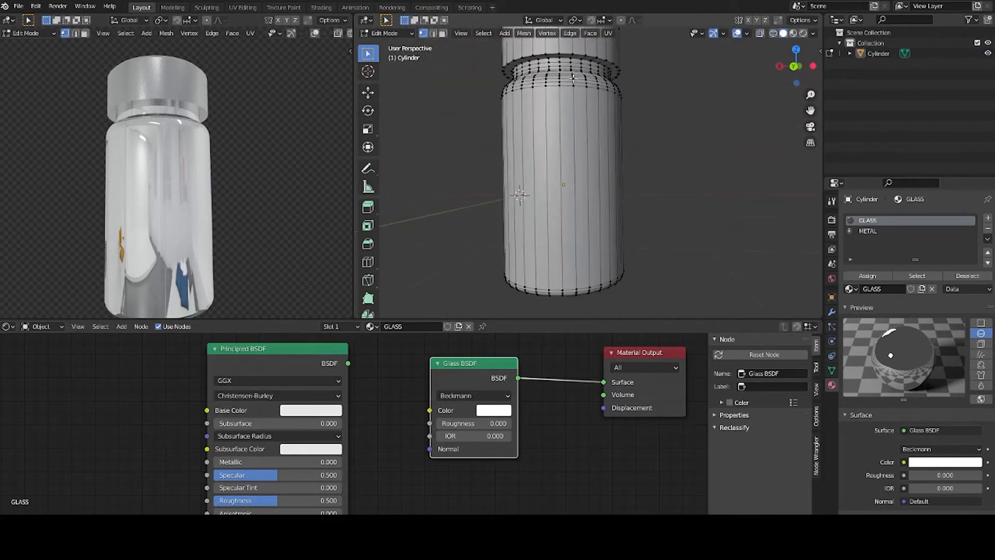
alt+click(596, 91)
key(shift+z)
key(c)
click(552, 295)
key(Escape)
Duplicate the selected body faces in place, scale the copy slightly inward and hide the rest of the mesh.
key(shift+z)
key(shift+d)
key(Escape)
key(s)
click(737, 183)
key(shift+z)
middle_drag(716, 166, 678, 200)
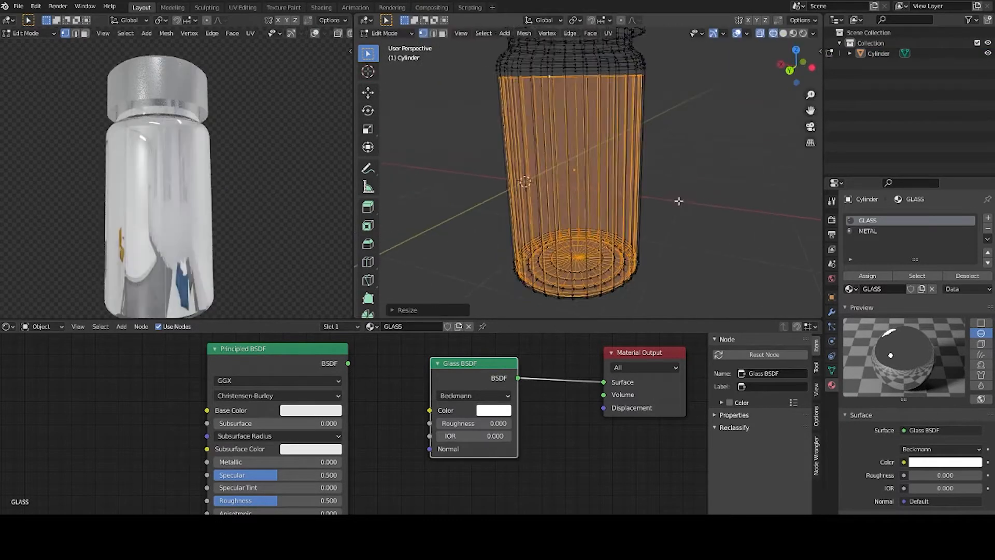
key(shift+h)
key(shift+z)
Close the open top of the copied body with inward-scaled extrusions and merge the last ring at its centre.
alt+click(659, 196)
key(e)
key(Escape)
key(s)
click(685, 201)
key(e)
key(Escape)
key(s)
key(s)
click(583, 179)
key(m)
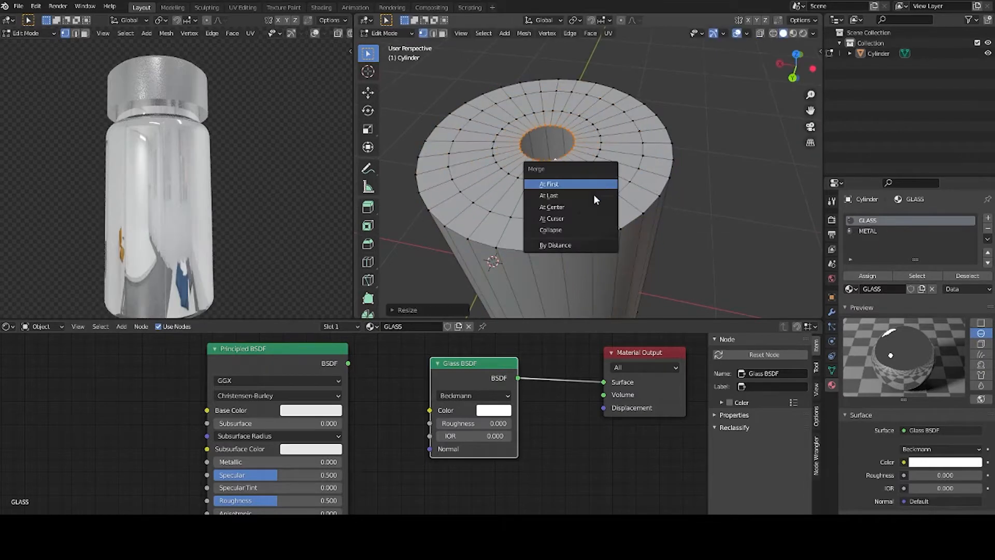
click(594, 207)
Select the whole inner mesh and add a new material named FILL for it.
key(Tab)
middle_drag(629, 242, 627, 197)
key(Tab)
key(shift+z)
key(a)
click(988, 218)
click(888, 290)
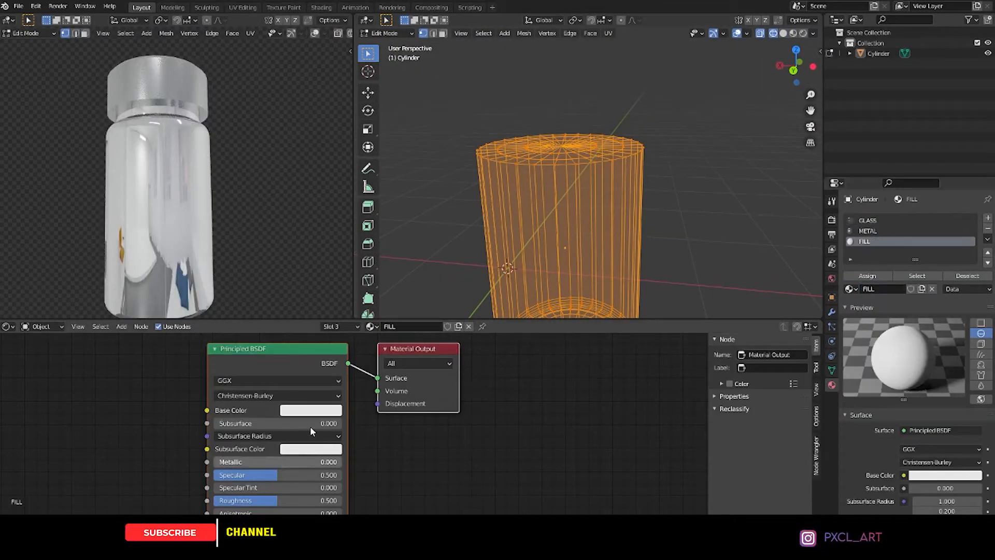
Tint the FILL material's base colour pale blue-green, raise its Metallic and lower its Roughness.
click(311, 410)
drag(334, 280, 335, 265)
drag(251, 462, 293, 462)
drag(278, 501, 231, 501)
mouse_move(294, 462)
mouse_down()
mouse_move(323, 462)
mouse_move(259, 475)
mouse_move(297, 475)
mouse_up()
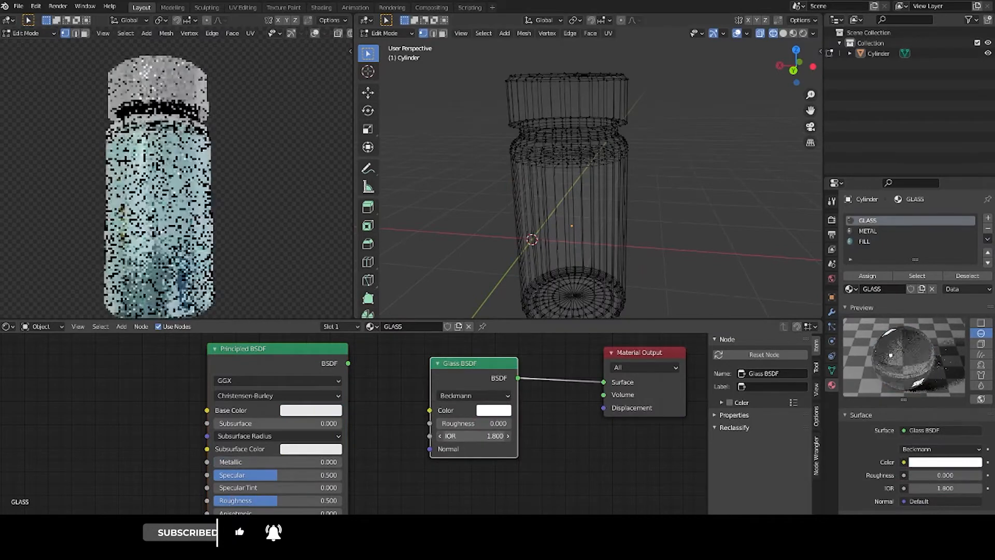
Set the GLASS material's IOR to 4.100 and inspect the rendered bottle.
drag(474, 436, 498, 436)
scroll(249, 191, down, 2)
middle_drag(249, 171, 249, 191)
scroll(246, 191, up, 3)
scroll(246, 191, down, 1)
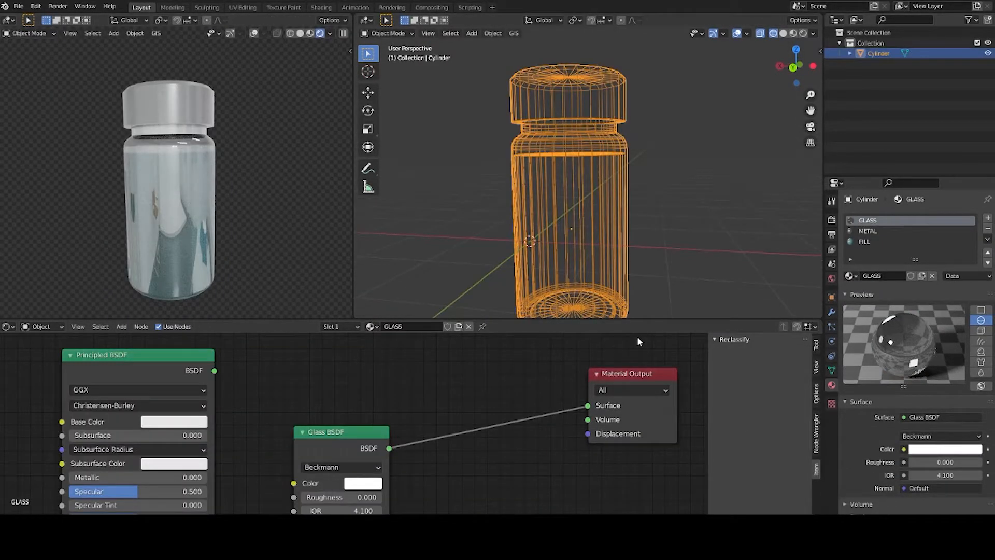
Add a Transparent BSDF above the Glass BSDF and delete the unused Principled BSDF from the GLASS material.
key(shift+a)
key(s)
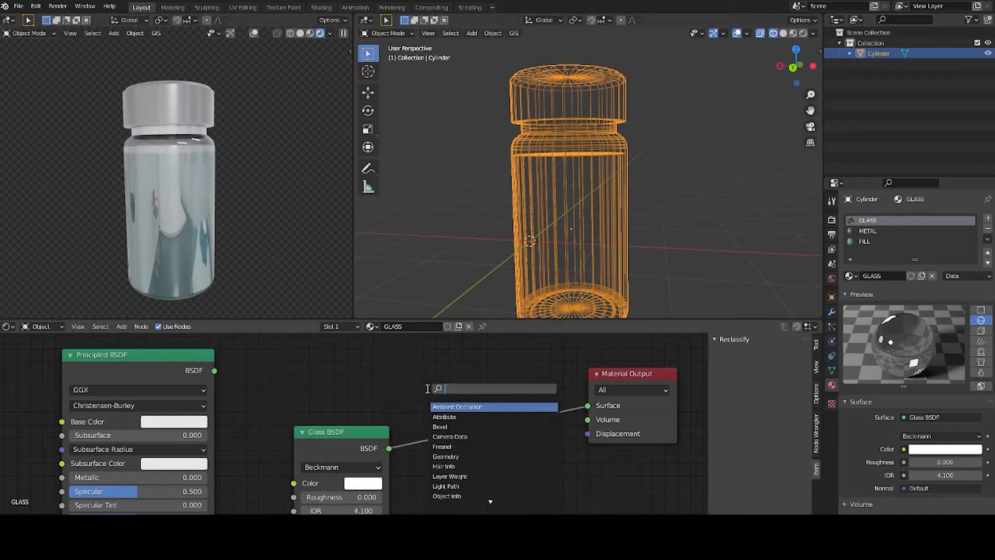
key(Return)
click(363, 365)
click(201, 378)
key(x)
Insert a Mix Shader between the Glass BSDF and Material Output, and connect the Transparent BSDF to its second shader input.
key(shift+a)
key(s)
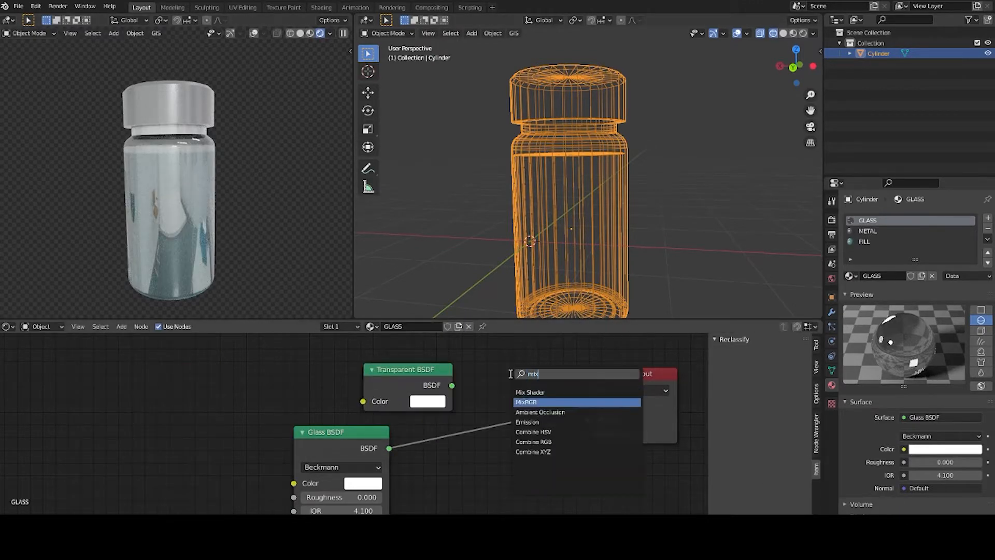
key(Up)
key(Return)
click(450, 366)
drag(484, 372, 521, 358)
drag(452, 385, 488, 415)
scroll(235, 184, up, 2)
shift+middle_drag(235, 184, 251, 145)
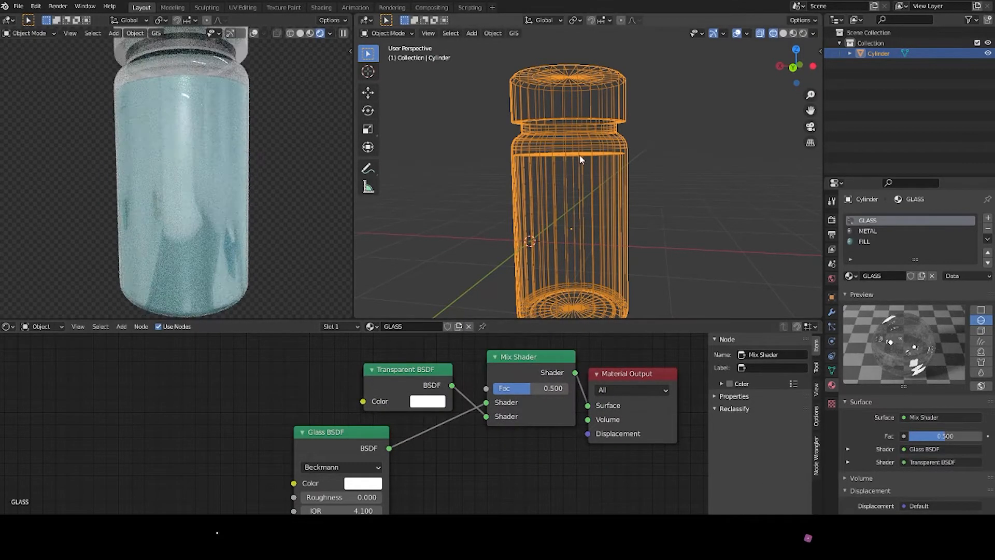
Select the top rings of the fill mesh and move them slightly upward along Z.
key(Tab)
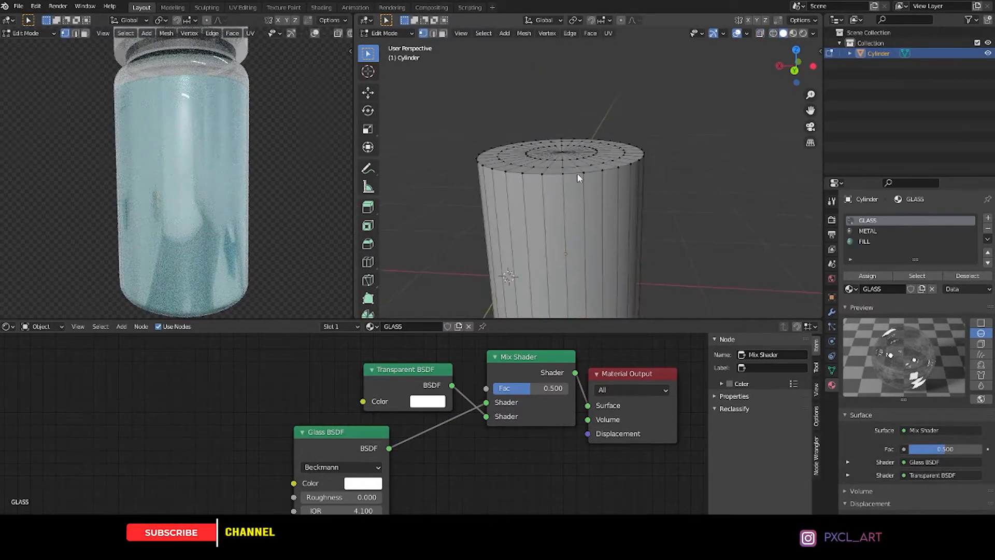
alt+click(524, 173)
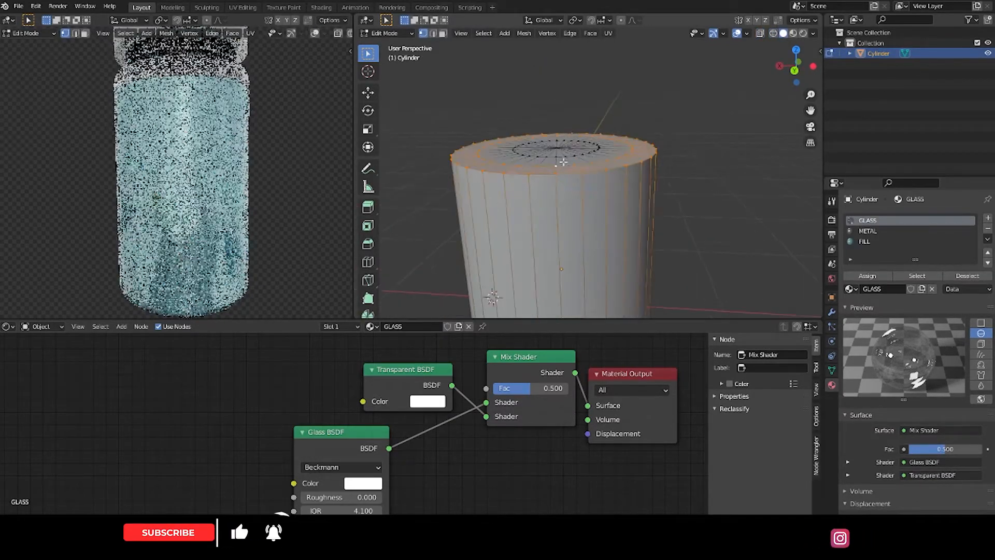
alt+shift+click(564, 156)
scroll(560, 166, down, 4)
click(368, 92)
middle_drag(518, 155, 524, 136)
drag(565, 120, 564, 103)
scroll(252, 138, down, 3)
scroll(252, 138, up, 2)
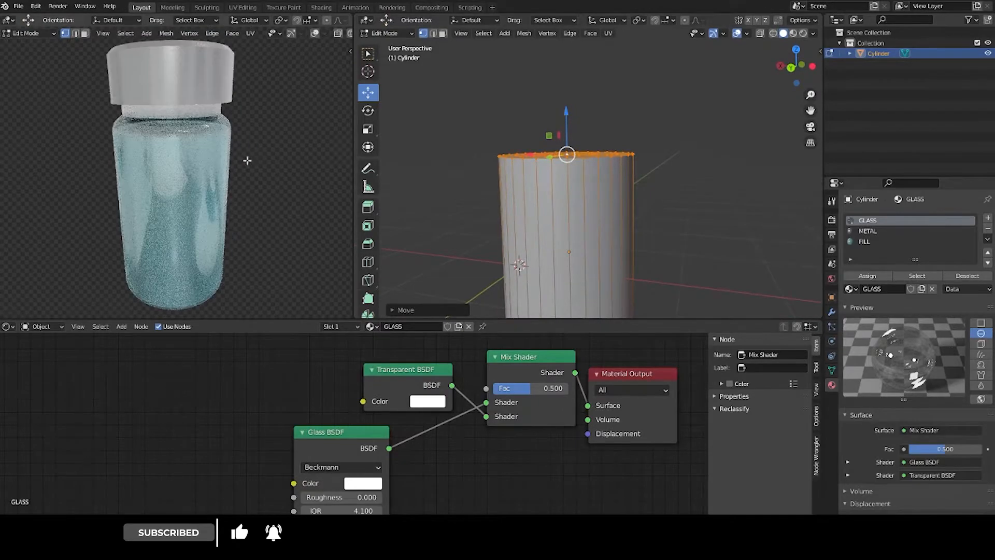
Select the entire linked fill mesh, scale it down very slightly and return to Object Mode.
key(ctrl+l)
shift+middle_drag(648, 187, 625, 98)
key(s)
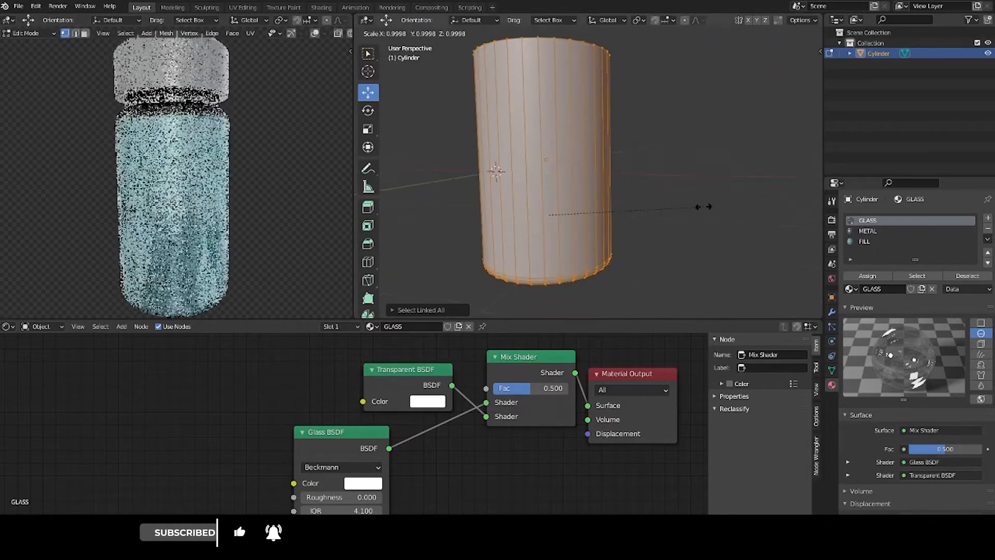
click(700, 207)
middle_drag(254, 210, 278, 178)
key(Tab)
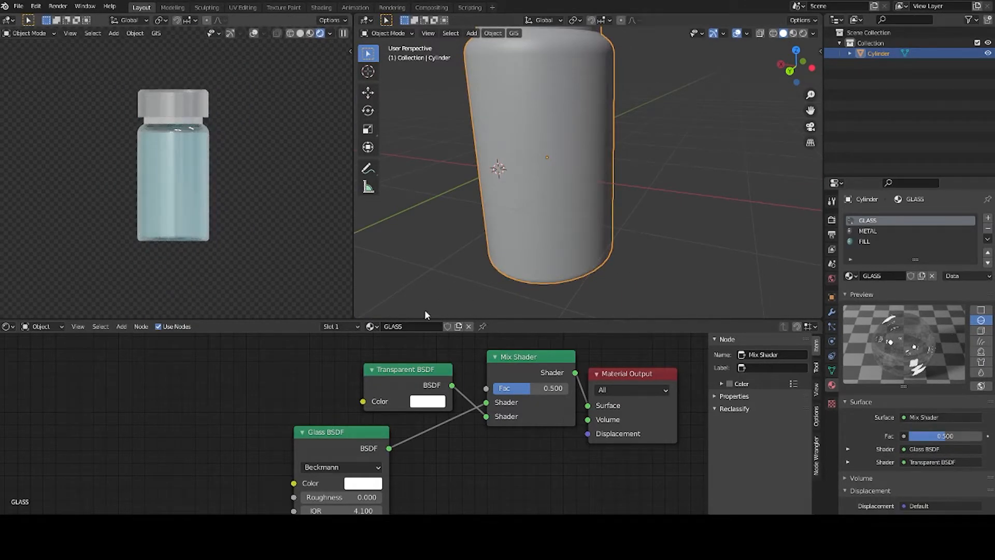
Select the cap and neck in the front wireframe view and scale them down slightly.
scroll(576, 129, down, 2)
key(Tab)
key(KP_1)
key(shift+z)
key(alt+a)
drag(488, 46, 691, 129)
scroll(655, 106, up, 4)
scroll(651, 104, down, 3)
shift+middle_drag(720, 115, 736, 167)
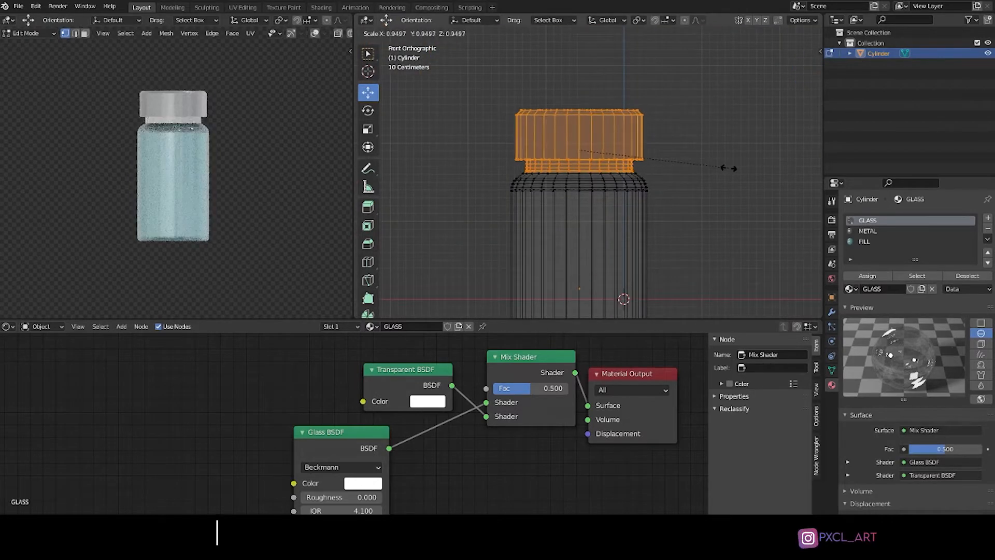
click(720, 168)
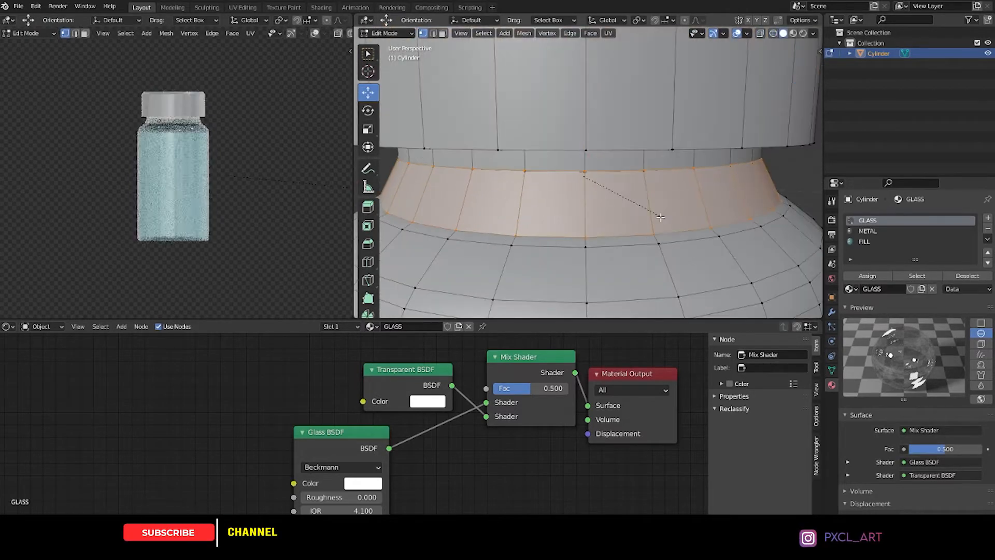
Delete the extra edge loop where the bottle's neck meets the shoulder.
alt+click(627, 191)
key(Tab)
scroll(586, 225, up, 3)
scroll(685, 155, down, 5)
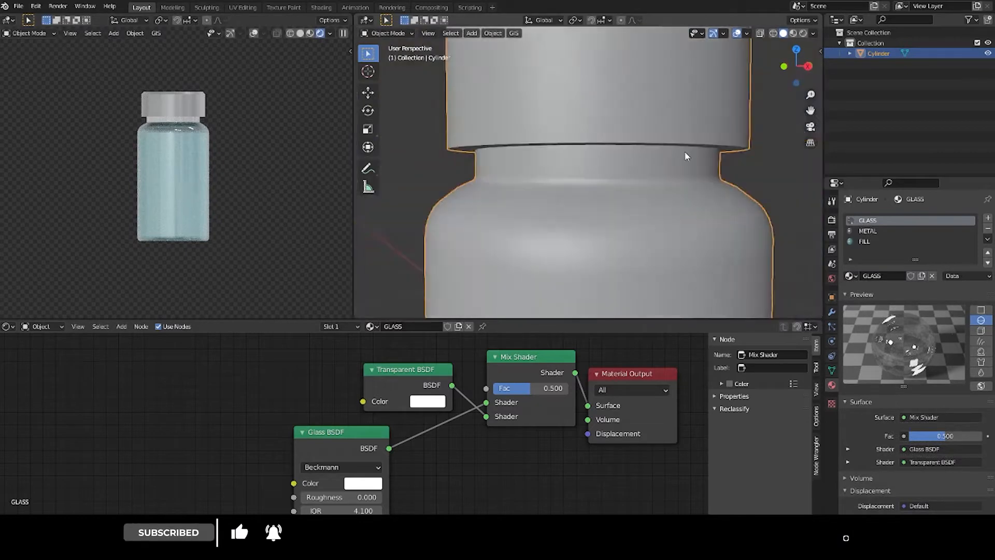
key(Tab)
scroll(636, 228, up, 4)
key(x)
click(627, 308)
Try removing the edge loop at the base of the neck and compare the shading in Object Mode.
scroll(653, 206, down, 3)
scroll(669, 217, up, 3)
alt+click(643, 243)
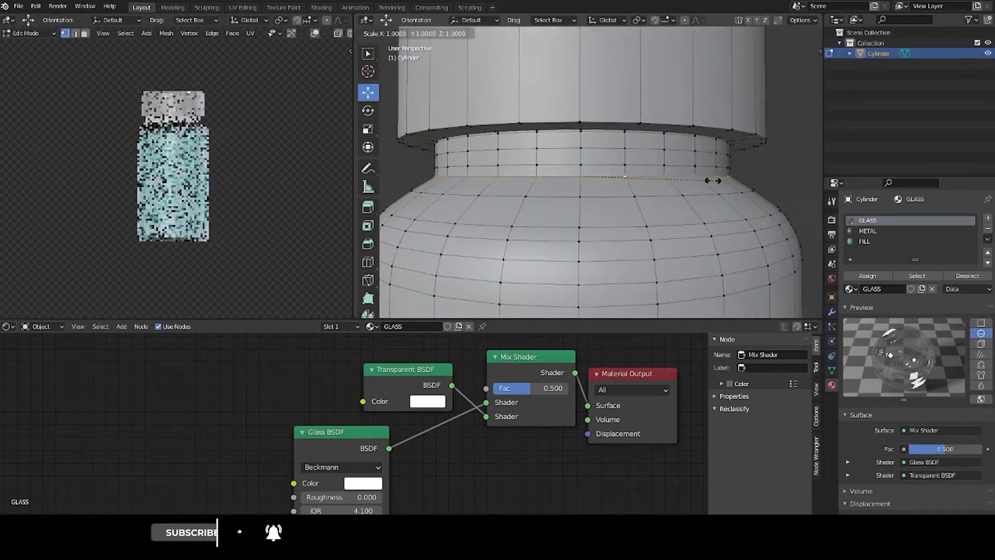
key(x)
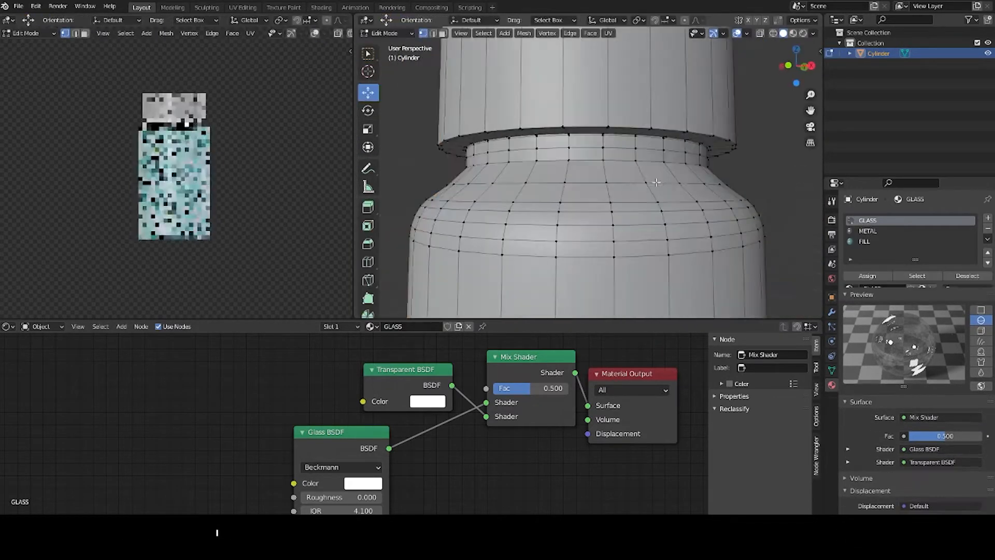
key(Tab)
key(Tab)
key(Tab)
key(Tab)
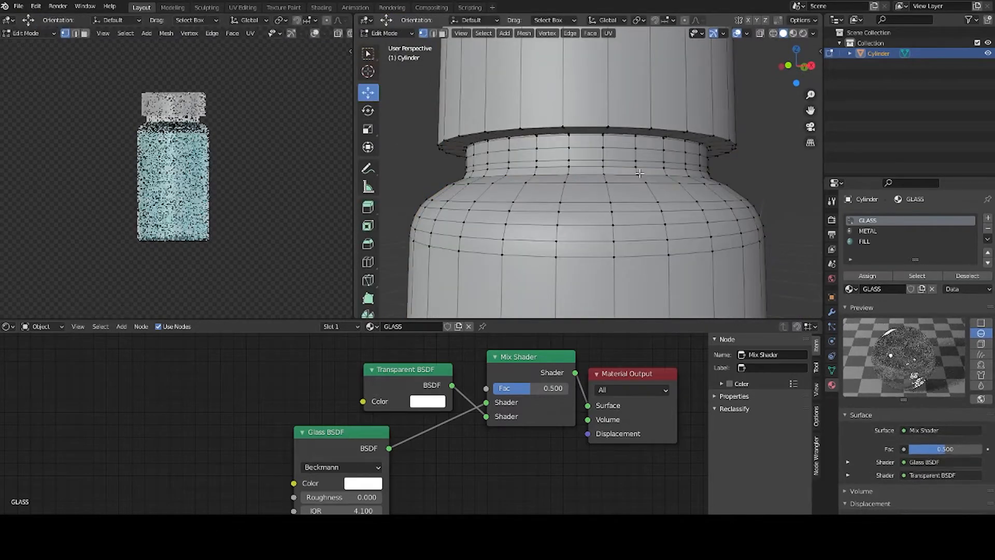
Rescale the edge loops at the base of the neck and delete one to smooth the transition into the shoulder.
scroll(639, 173, up, 5)
key(s)
click(715, 189)
key(s)
click(706, 195)
key(x)
click(669, 191)
key(Tab)
scroll(657, 191, down, 4)
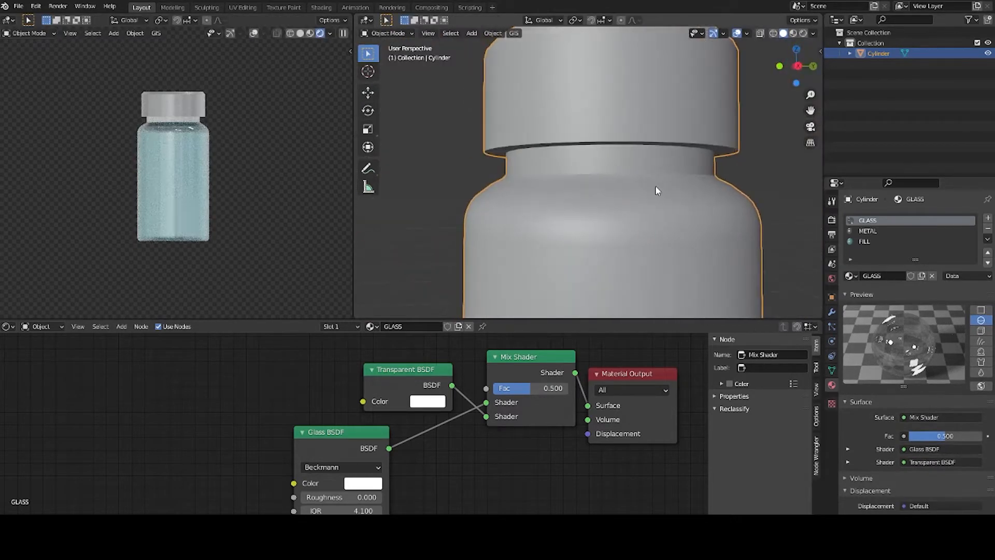
Inspect the bottle's neck and lower the GLASS Mix Shader's Fac to 0.283.
scroll(174, 176, up, 5)
scroll(173, 177, down, 2)
middle_drag(659, 188, 589, 187)
scroll(589, 187, down, 1)
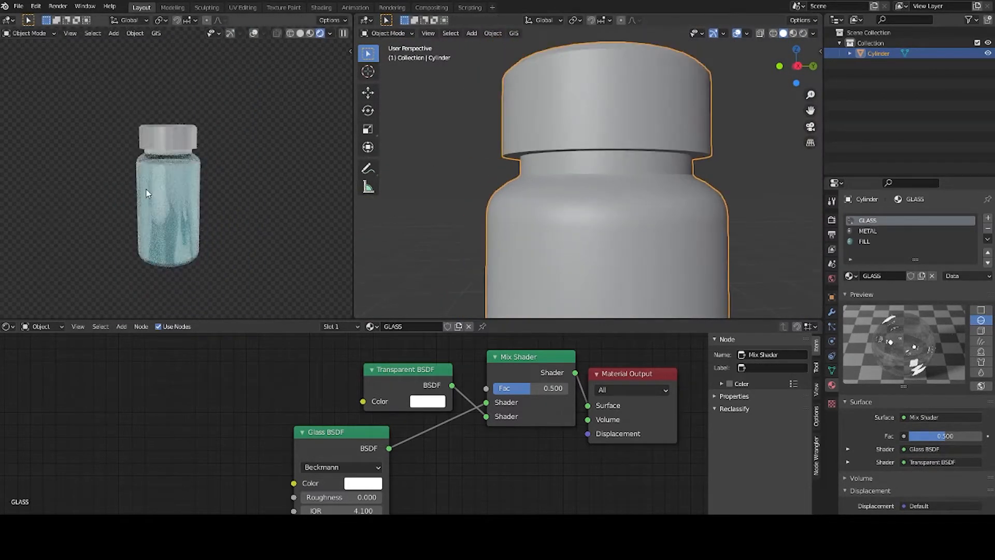
scroll(651, 264, down, 1)
shift+middle_drag(651, 265, 632, 223)
drag(530, 388, 509, 388)
Bevel the edge loops around the cap's top and bottom rims into rounded edges.
key(Tab)
scroll(581, 130, up, 3)
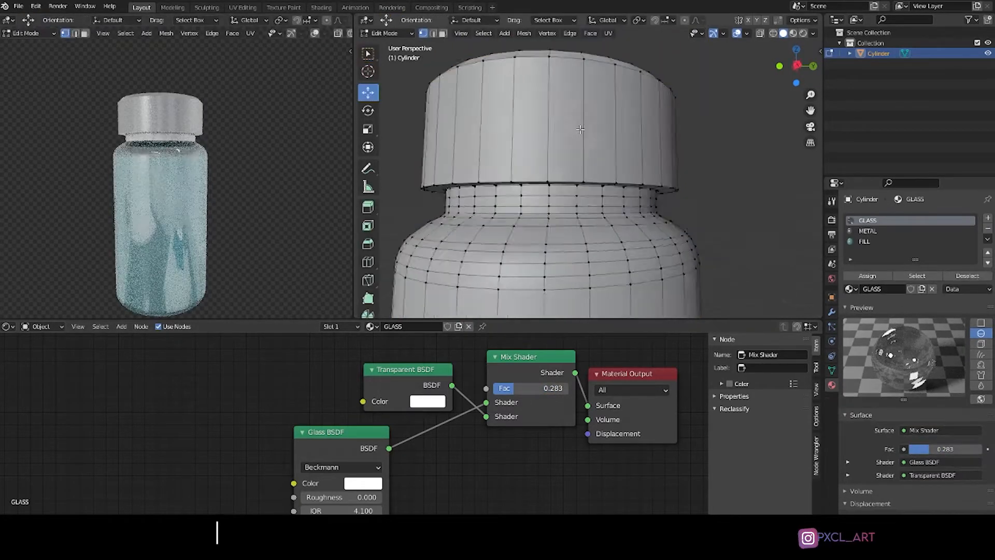
scroll(580, 130, up, 1)
alt+click(592, 154)
key(ctrl+b)
middle_drag(595, 154, 625, 160)
click(607, 140)
alt+click(614, 198)
key(ctrl+b)
click(638, 181)
key(Tab)
scroll(622, 175, down, 3)
Set the METAL material's Metallic to 1.000 and its Specular to 0.945.
click(881, 231)
middle_drag(582, 387, 588, 384)
drag(313, 471, 337, 472)
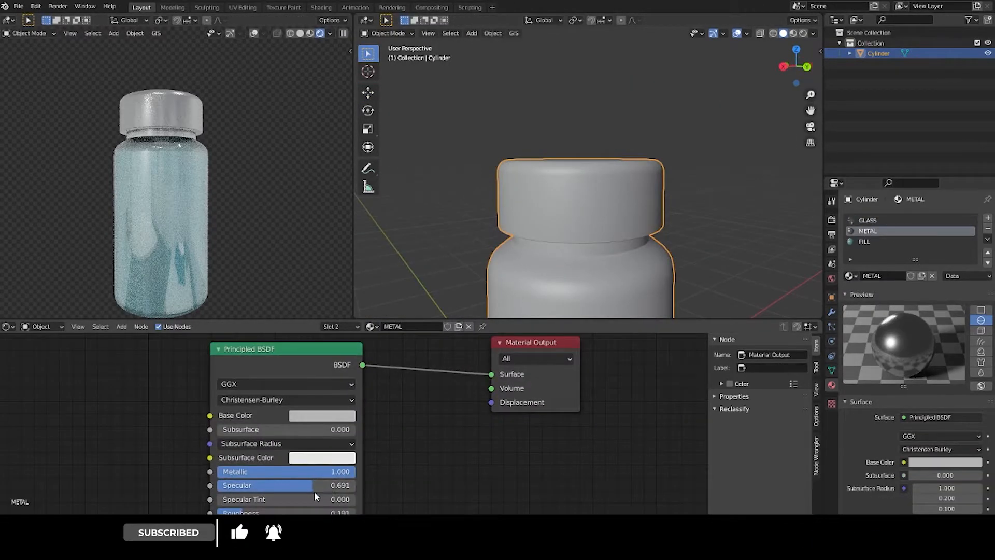
scroll(278, 173, up, 3)
scroll(262, 194, down, 6)
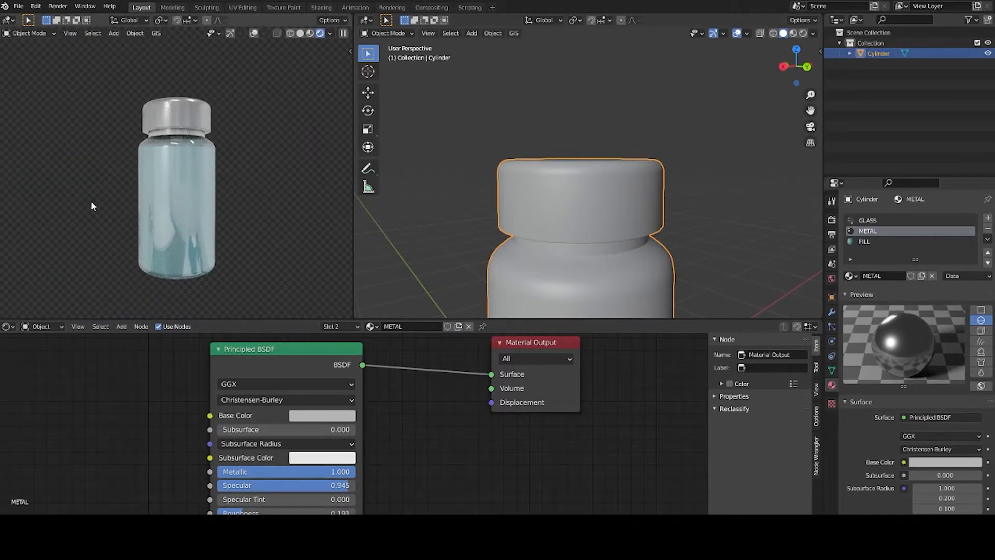
Scale the inner edge ring on the cap's top face inward toward the centre.
middle_drag(612, 209, 533, 204)
key(Tab)
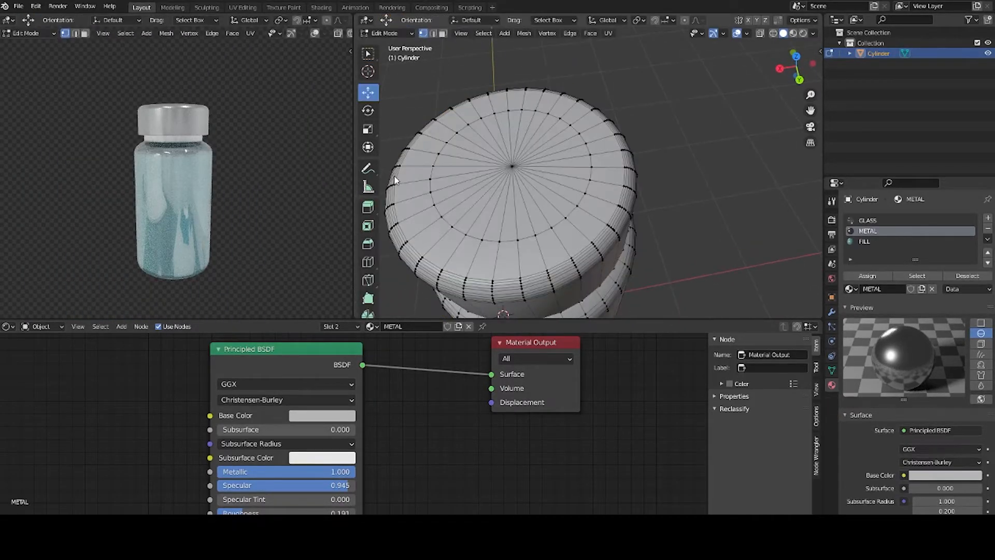
middle_drag(530, 126, 534, 143)
scroll(534, 142, up, 1)
alt+click(599, 151)
key(s)
click(598, 163)
Add an edge loop around the cap's top face and extrude the inner disc downward into a shallow circular recess.
scroll(597, 163, down, 4)
scroll(607, 140, up, 6)
key(ctrl+r)
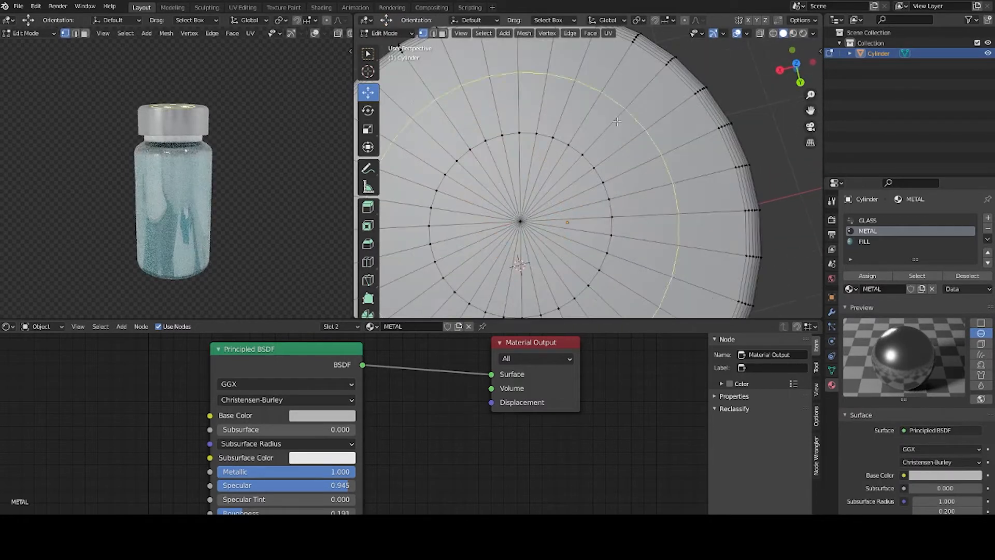
click(617, 121)
middle_drag(617, 122, 628, 140)
middle_drag(603, 190, 551, 197)
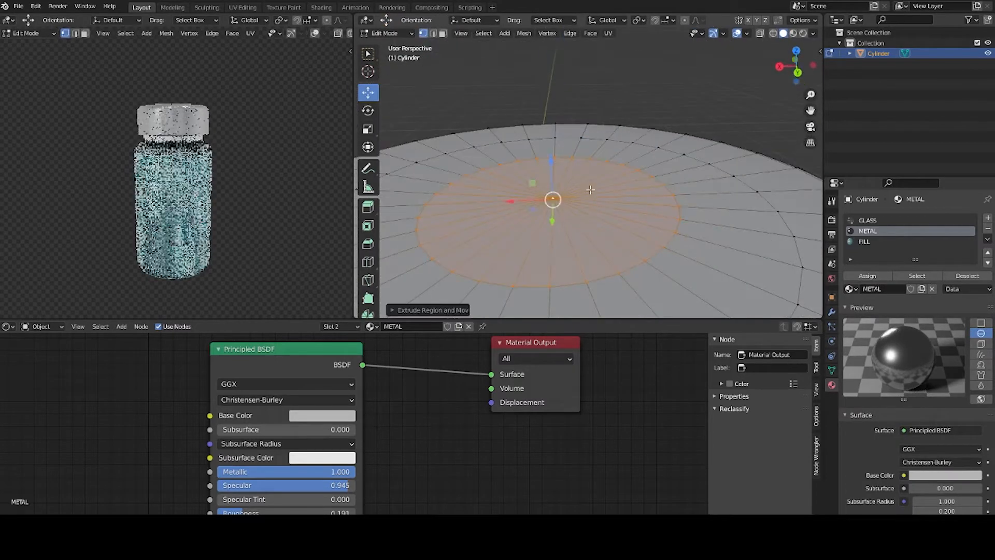
key(e)
scroll(565, 167, up, 2)
key(alt+a)
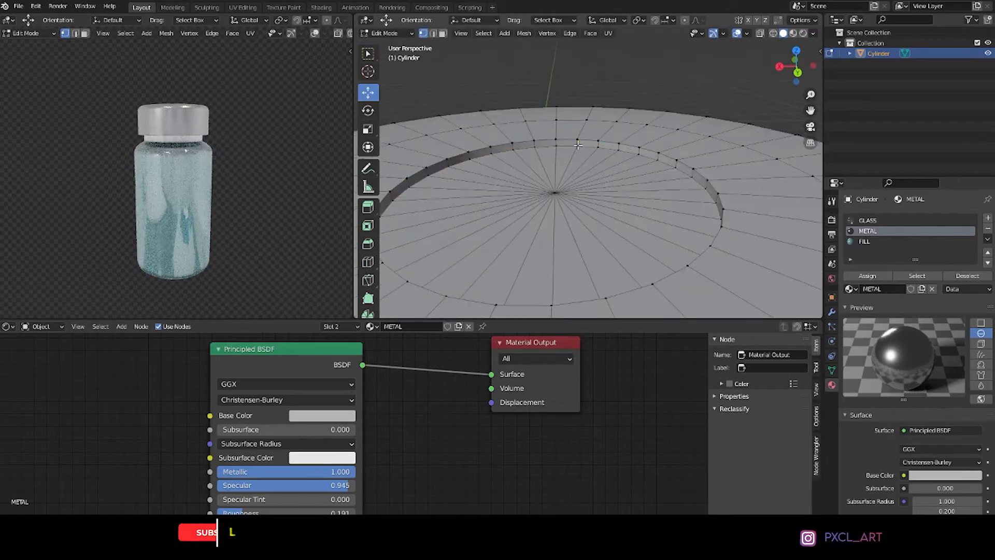
Delete the centre vertex of the recess floor and extrude the recess's bottom edge loop inward.
click(556, 192)
key(x)
click(544, 64)
alt+click(593, 147)
key(e)
key(s)
click(719, 193)
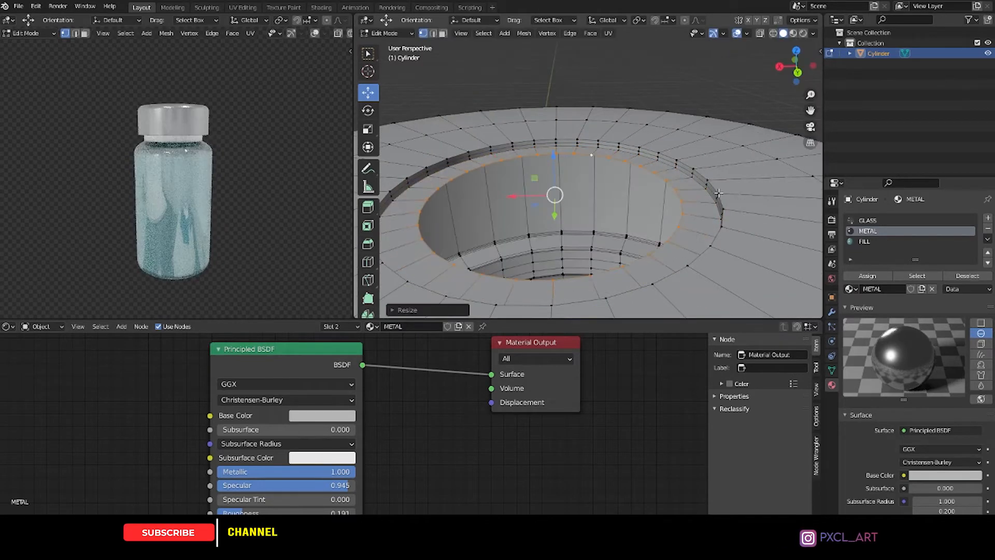
Extrude the open rim inward into further concentric rings and merge the last one to close the recess floor.
key(e)
key(s)
click(713, 201)
key(e)
key(s)
click(651, 200)
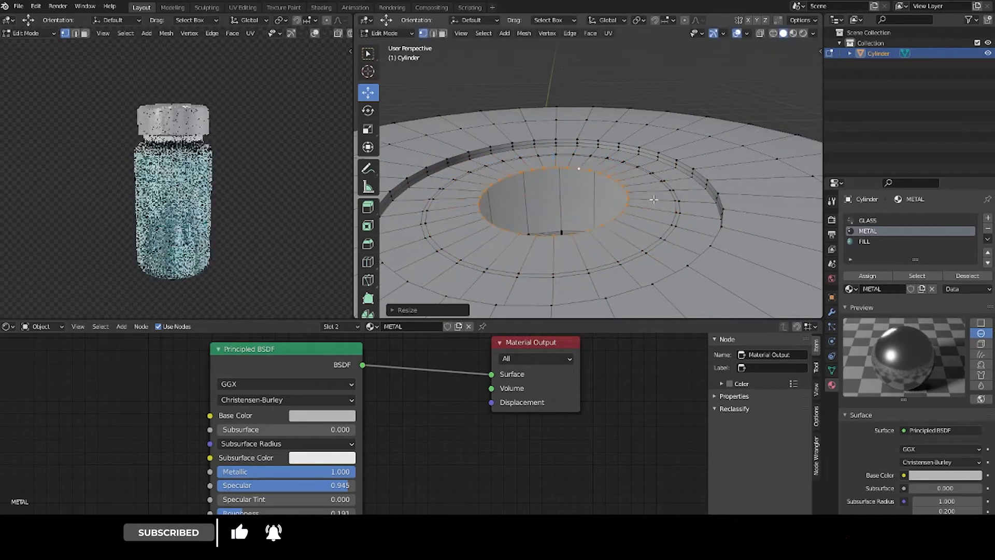
key(e)
key(s)
click(669, 205)
key(m)
click(672, 206)
click(736, 223)
Add an edge loop in the narrow band on the recess floor and raise it along Z into a thin ridge.
middle_drag(719, 223, 636, 290)
key(e)
click(658, 212)
scroll(636, 301, up, 2)
key(alt+a)
key(ctrl+r)
click(637, 303)
right_click(637, 303)
key(g)
key(z)
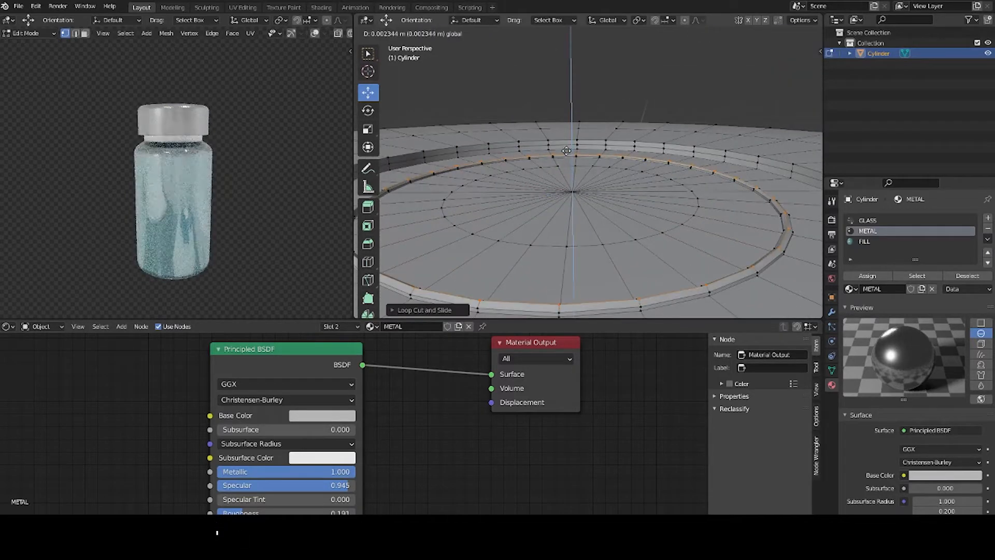
click(641, 291)
Bevel the raised ring on the recess floor and check the cap's top in the rendered preview.
key(ctrl+b)
click(663, 218)
key(alt+a)
key(Tab)
scroll(664, 208, down, 4)
scroll(213, 175, up, 6)
middle_drag(213, 174, 209, 229)
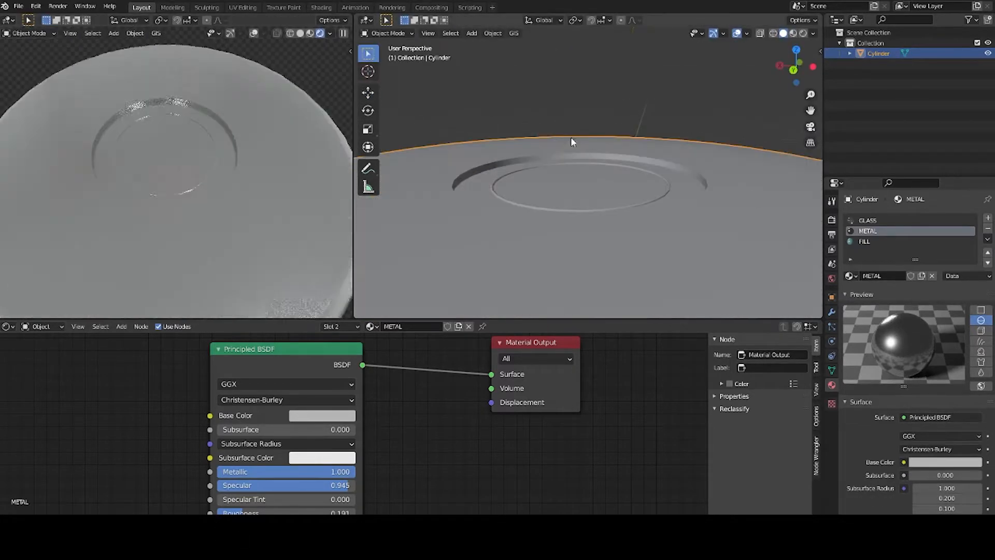
Assign a new material named rubber to the recess floor and raised ring on the cap's top.
key(Tab)
middle_drag(571, 137, 568, 207)
click(571, 144)
key(ctrl+KP_Add)
key(shift+z)
mouse_move(505, 187)
middle_down()
mouse_move(582, 182)
mouse_move(585, 138)
middle_up()
key(c)
scroll(585, 138, up, 8)
mouse_move(586, 139)
mouse_down()
mouse_move(659, 234)
mouse_move(689, 188)
mouse_up()
right_click(689, 187)
middle_drag(611, 208, 602, 290)
key(shift+z)
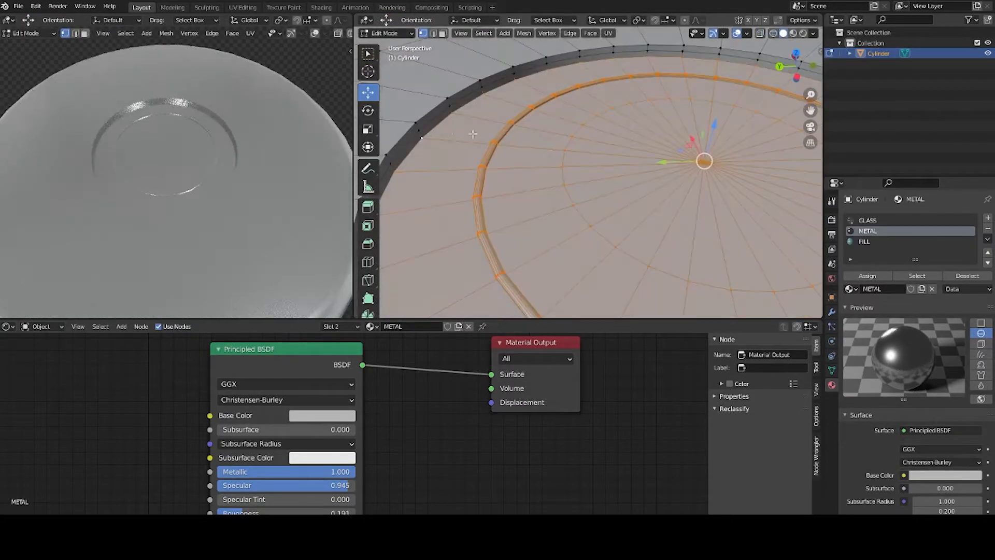
click(988, 218)
click(899, 290)
click(873, 278)
click(881, 289)
text(rul)
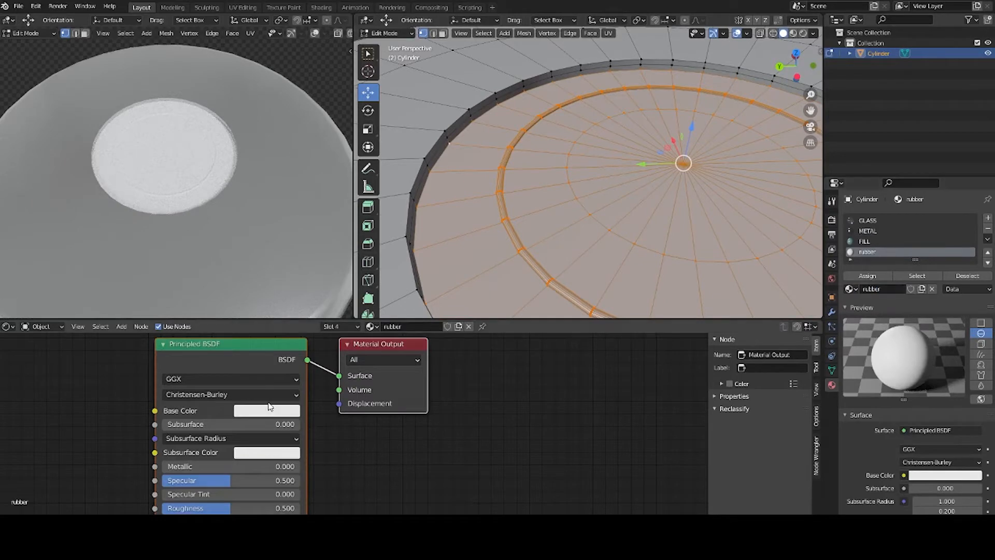
Give the rubber material a light blue Base Color, Metallic 0.582, Specular 0.673 and Roughness 0.377.
click(267, 409)
click(292, 249)
middle_drag(223, 462, 320, 456)
drag(320, 460, 401, 459)
drag(340, 474, 365, 474)
drag(358, 502, 341, 502)
key(Tab)
click(364, 405)
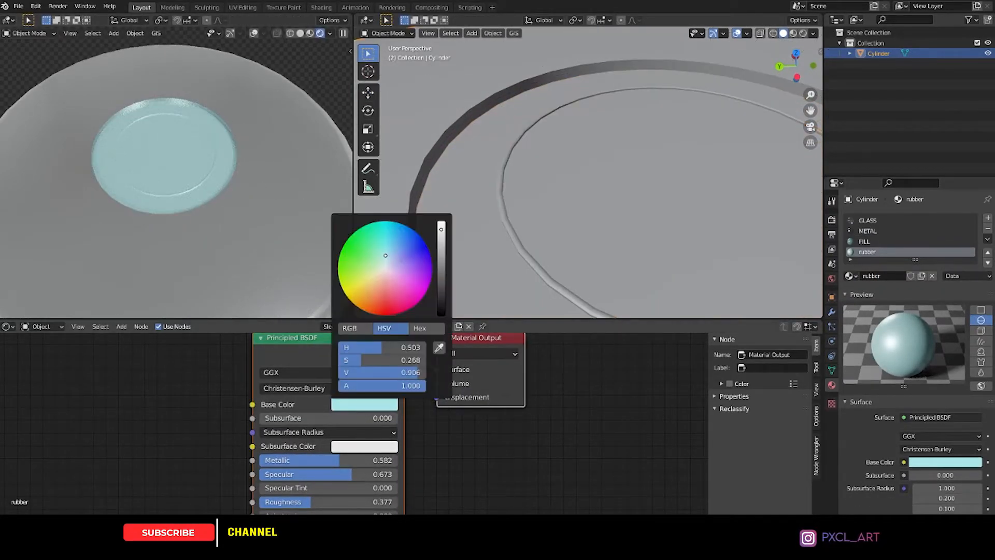
drag(385, 256, 392, 251)
scroll(185, 98, up, 8)
scroll(186, 98, down, 5)
scroll(593, 131, down, 2)
Select only the ring on the recess floor, fatten it along its normals and move it slightly along Z.
middle_drag(593, 131, 576, 156)
key(Tab)
key(shift+z)
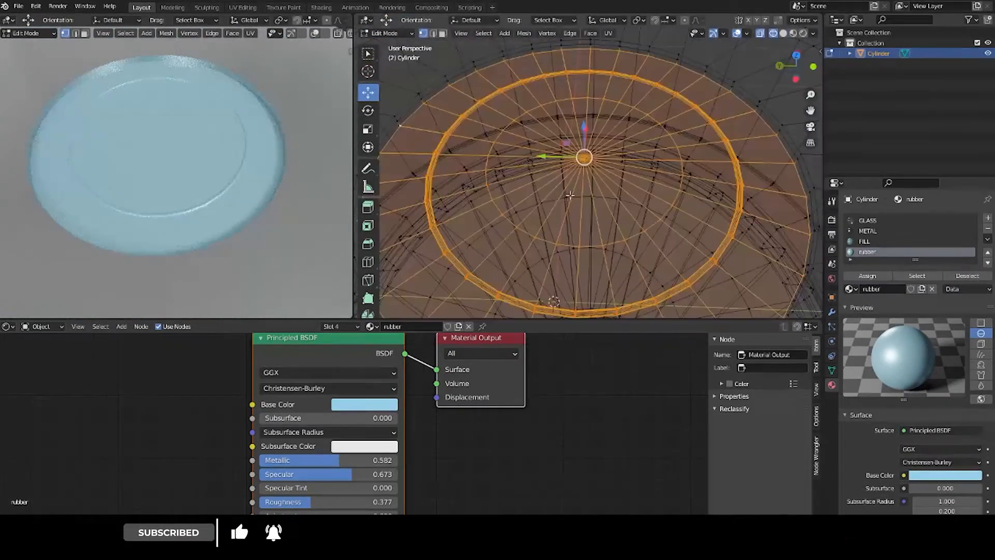
middle_drag(585, 220, 571, 262)
scroll(571, 249, down, 2)
key(c)
middle_drag(562, 205, 596, 172)
middle_drag(751, 249, 570, 305)
key(Escape)
middle_drag(570, 306, 555, 322)
key(shift+z)
scroll(741, 197, up, 2)
key(alt+s)
middle_drag(648, 248, 746, 161)
click(751, 197)
scroll(674, 130, up, 2)
drag(607, 98, 608, 102)
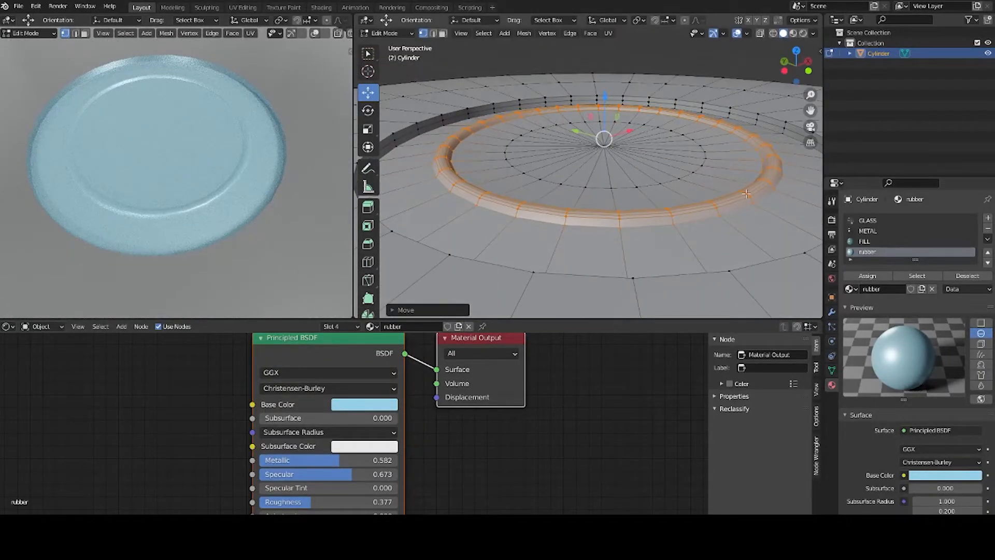
key(Tab)
Select the linked liquid fill mesh inside the bottle and hide all the other geometry.
scroll(598, 154, down, 2)
scroll(192, 133, down, 9)
middle_drag(192, 132, 378, 210)
scroll(200, 172, up, 2)
middle_drag(200, 171, 259, 138)
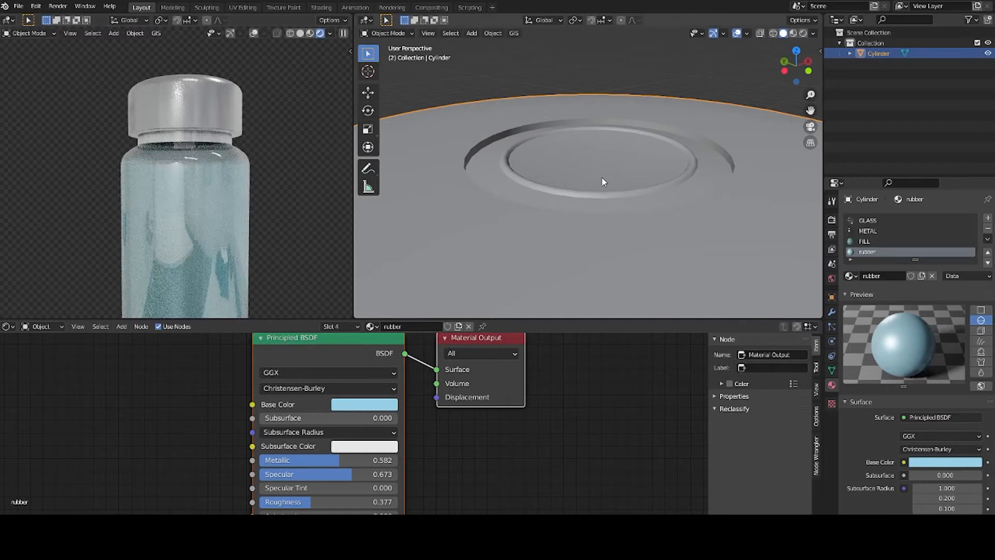
scroll(603, 252, down, 4)
shift+middle_drag(602, 252, 593, 127)
key(shift+z)
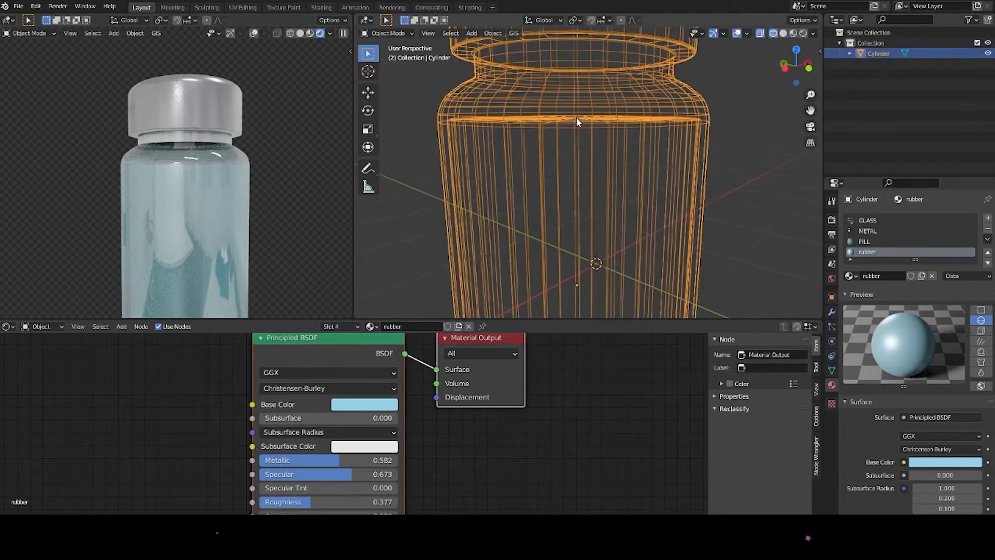
key(Tab)
click(578, 122)
key(ctrl+l)
key(shift+h)
key(shift+z)
Add several evenly spaced horizontal edge loops around the fill's side wall.
middle_drag(626, 163, 576, 177)
scroll(640, 181, down, 3)
key(ctrl+r)
scroll(575, 150, up, 5)
click(576, 145)
Bevel the edge loop around the fill's top rim and return to Object Mode.
alt+click(576, 119)
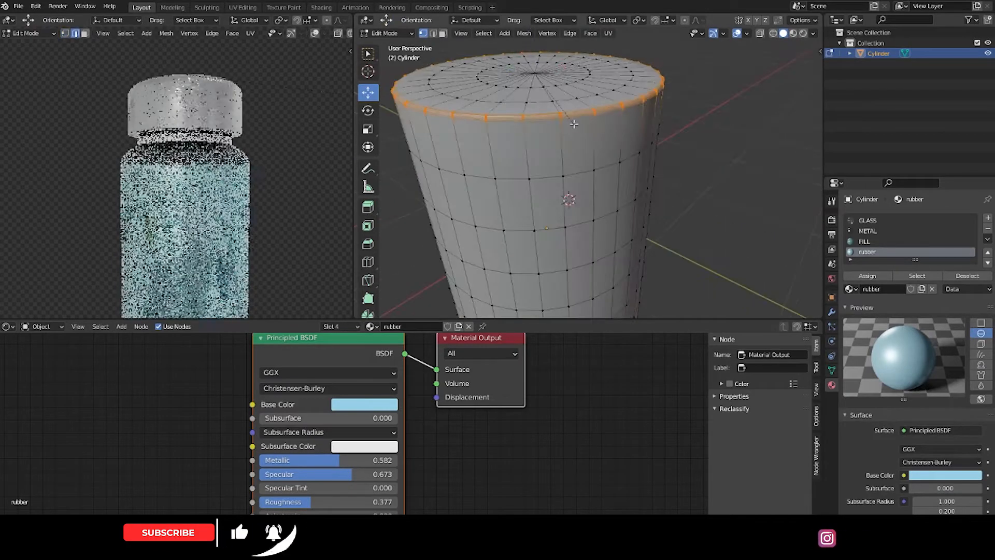
key(ctrl+b)
click(577, 126)
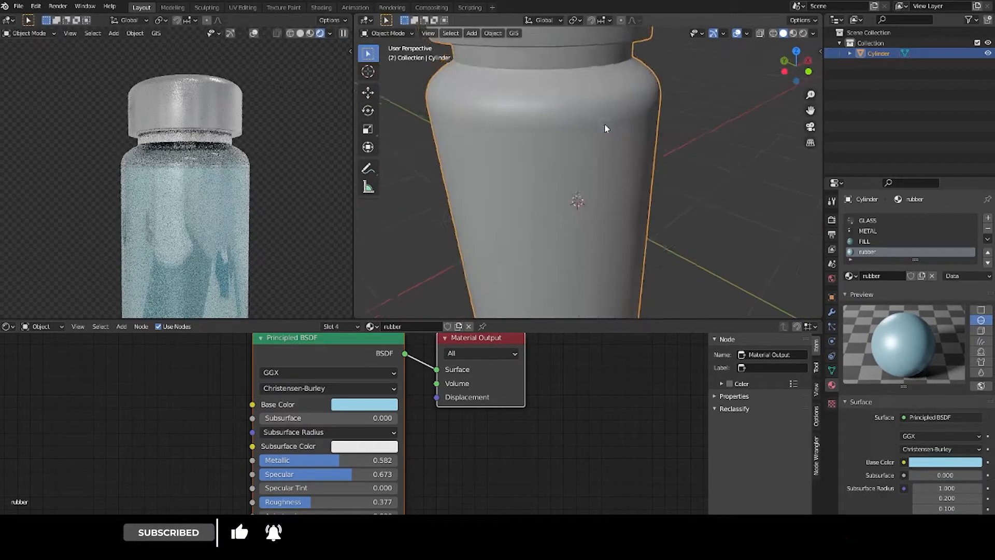
key(Tab)
key(Tab)
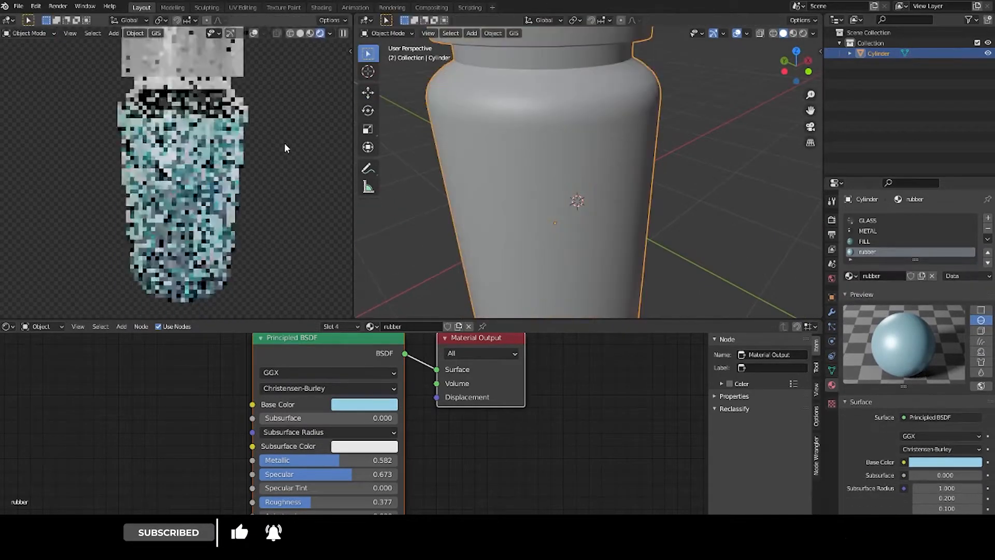
Change the FILL material's Base Color to a stronger sky blue.
scroll(284, 142, down, 2)
click(865, 241)
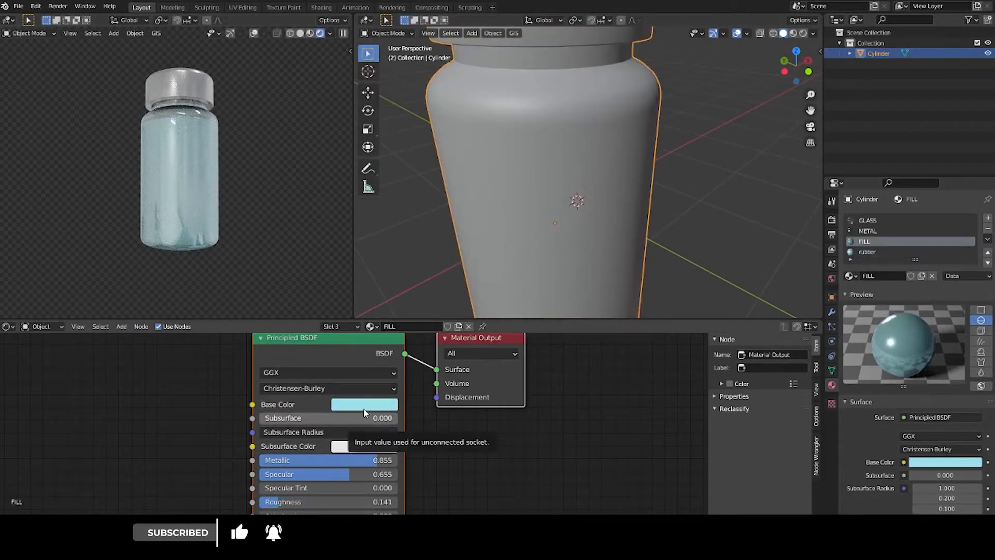
click(365, 405)
scroll(247, 167, up, 4)
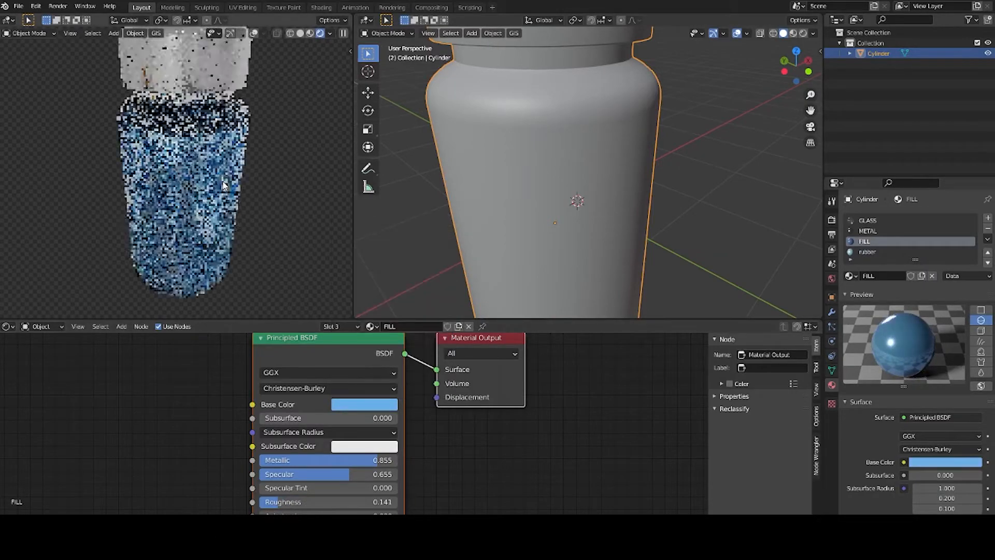
scroll(123, 169, down, 3)
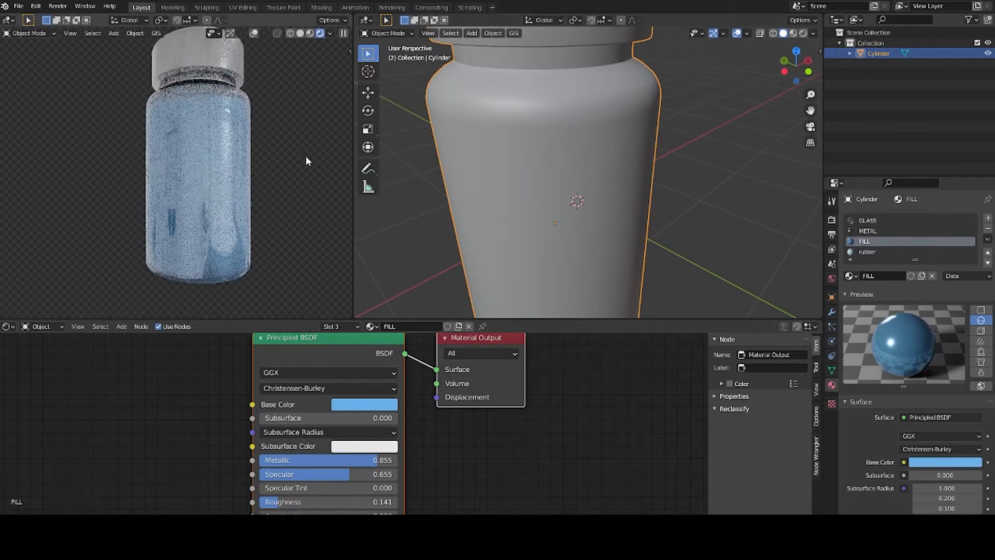
Use the hdri_studio_3d image as the world's environment texture and examine the bottle's reflections.
click(833, 278)
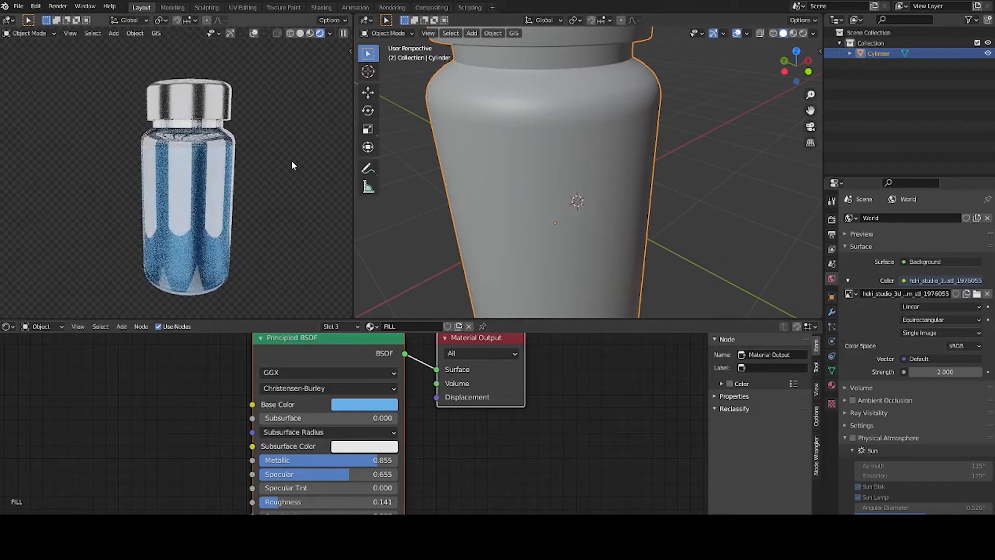
mouse_move(256, 165)
middle_down()
mouse_move(271, 200)
mouse_move(272, 166)
middle_up()
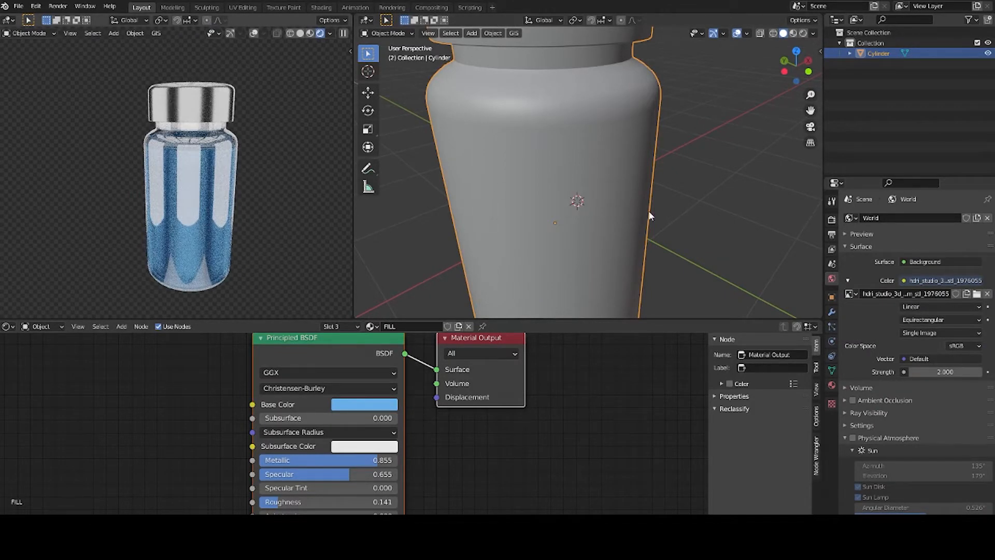
middle_drag(316, 207, 276, 190)
Switch the shader editor to the World nodes and add Texture Coordinate and Mapping nodes to the environment texture.
click(42, 326)
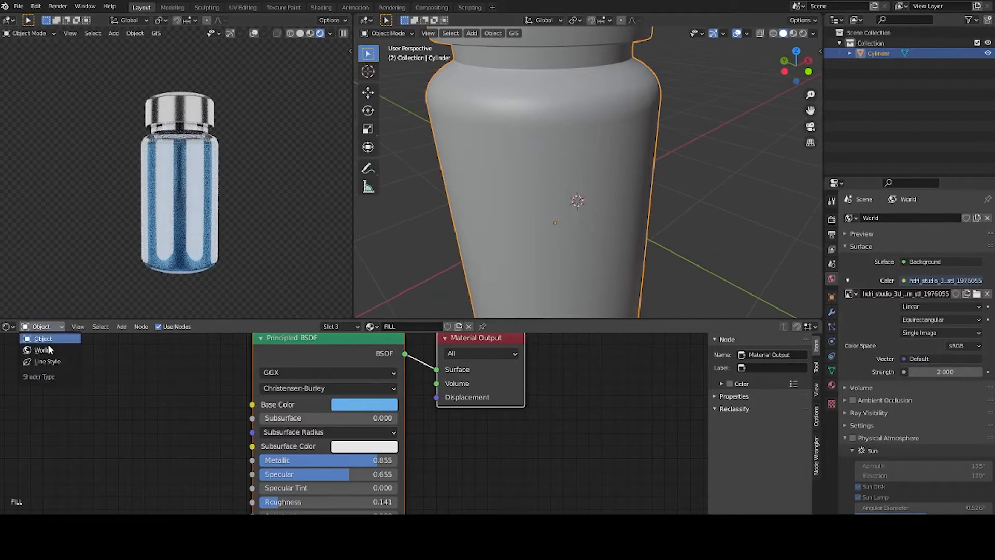
click(37, 346)
key(ctrl+t)
Set the Mapping node's Scale to 0.200 on X, Y and Z.
double_click(259, 487)
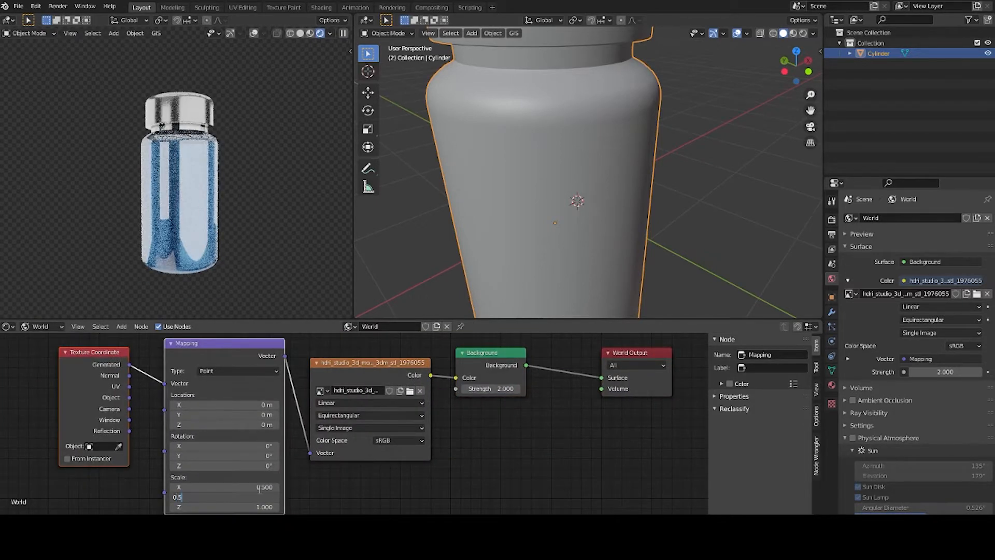
text(0)
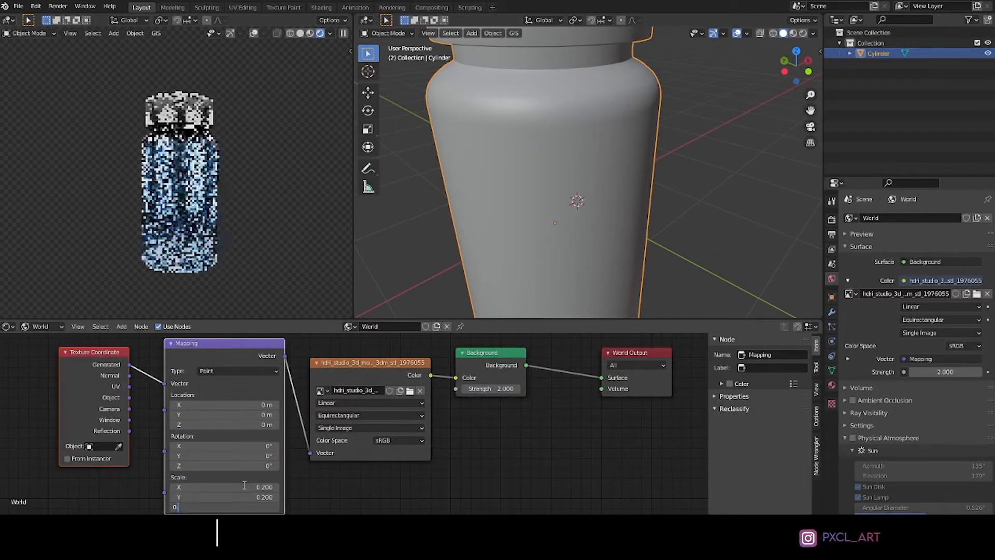
text(.2)
key(Return)
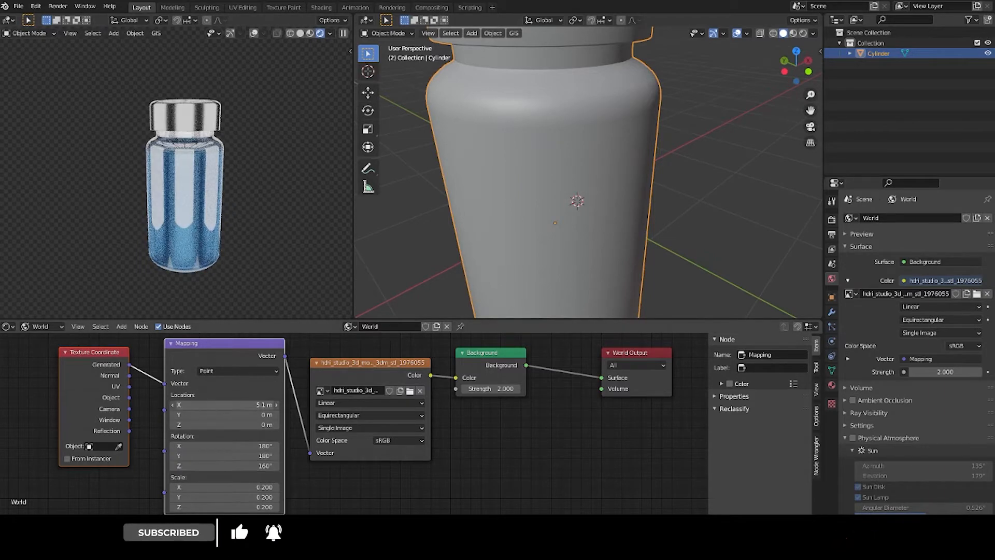
Try Mapping Rotation values of 180°, 180° and 160° with shifted Location values, and return the Location to 0 m.
drag(236, 404, 240, 428)
click(244, 424)
text(180)
key(Return)
text(0)
key(Return)
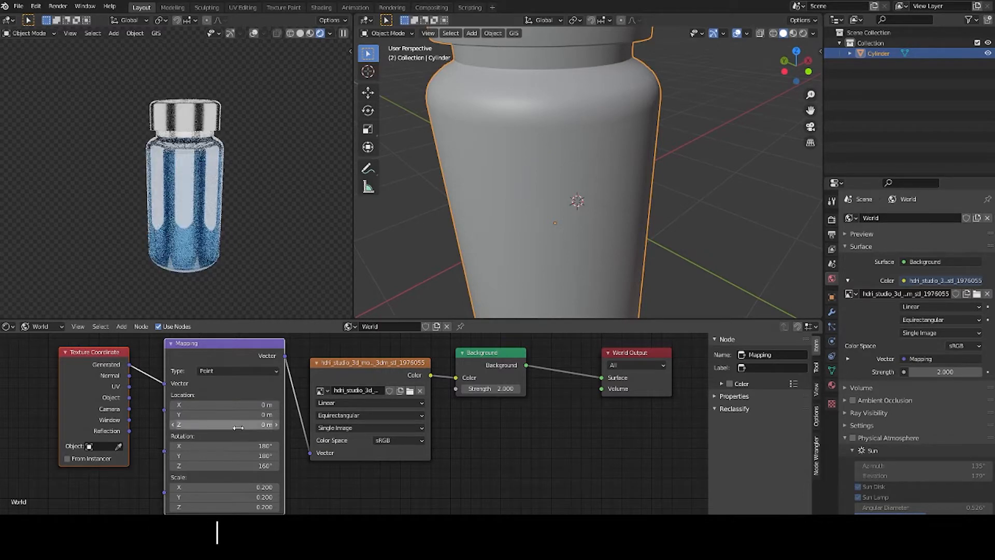
Reset the Mapping node's Rotation to 0° and its Scale to 1.000 on all axes.
text(0)
key(Tab)
text(0)
key(Return)
scroll(249, 244, up, 3)
click(255, 485)
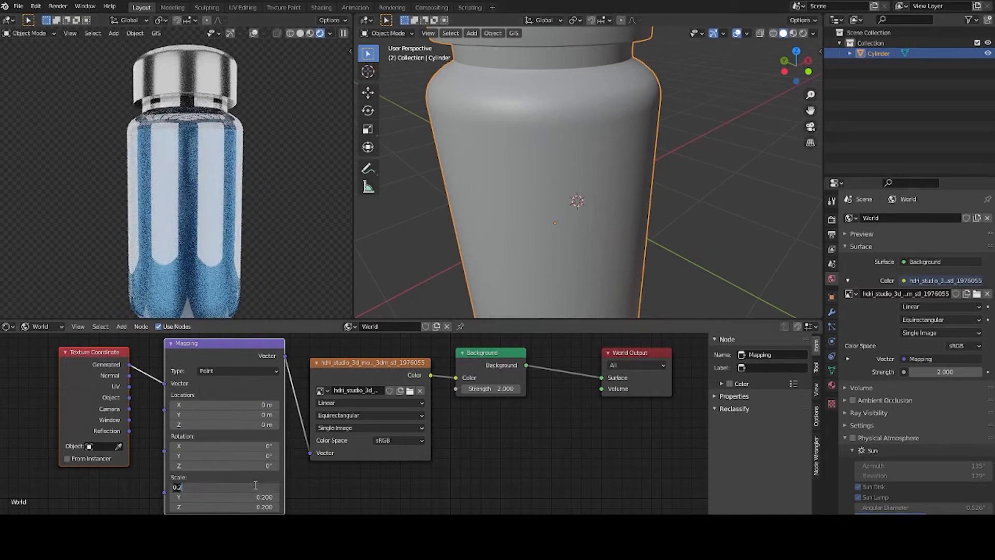
text(10)
key(Tab)
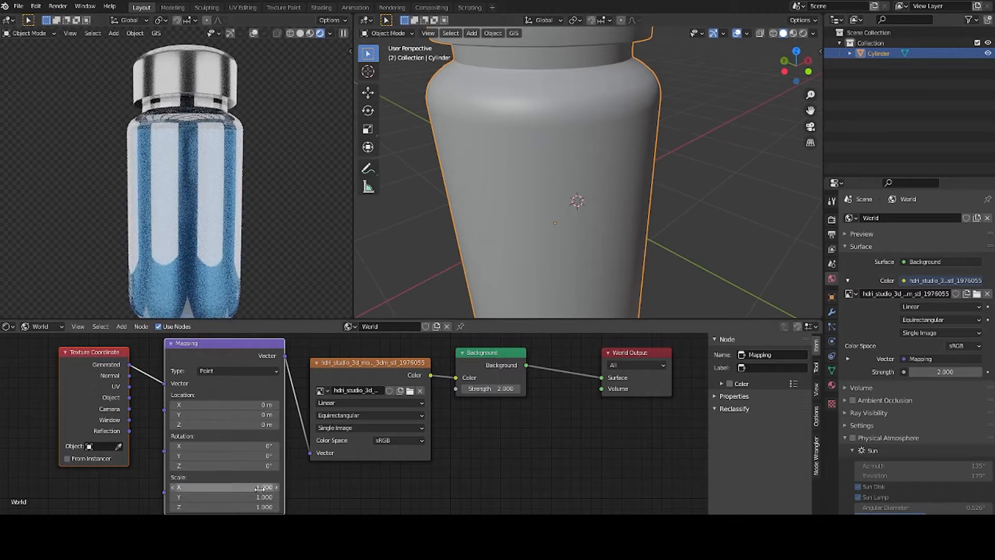
Replace the world's environment image with HDRI.jpg and examine the bottle in the rendered preview.
click(977, 294)
middle_drag(263, 223, 274, 153)
scroll(269, 179, down, 3)
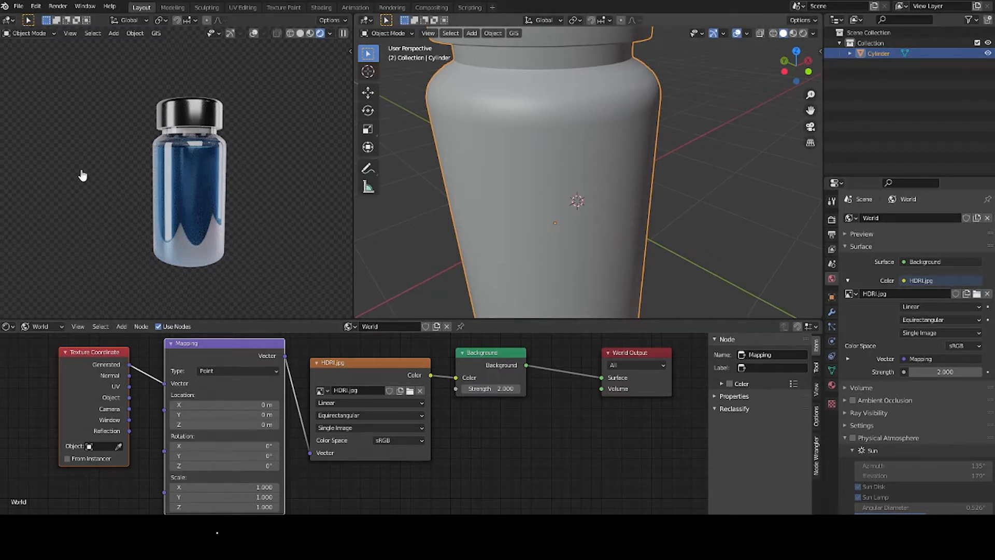
scroll(266, 162, up, 3)
Switch the shader editor back to Object shading and show the bottle's FILL material properties and nodes.
click(41, 324)
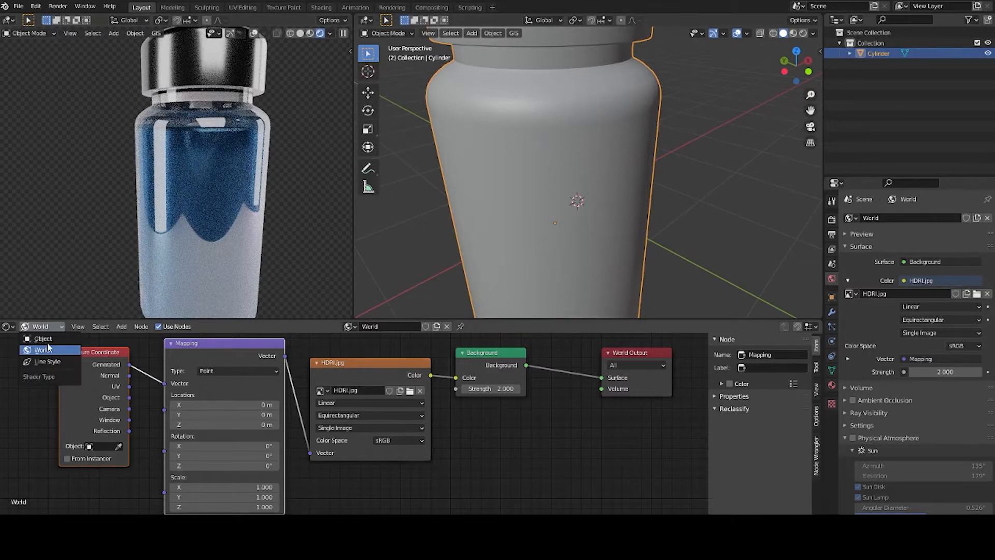
click(46, 338)
click(832, 386)
key(Home)
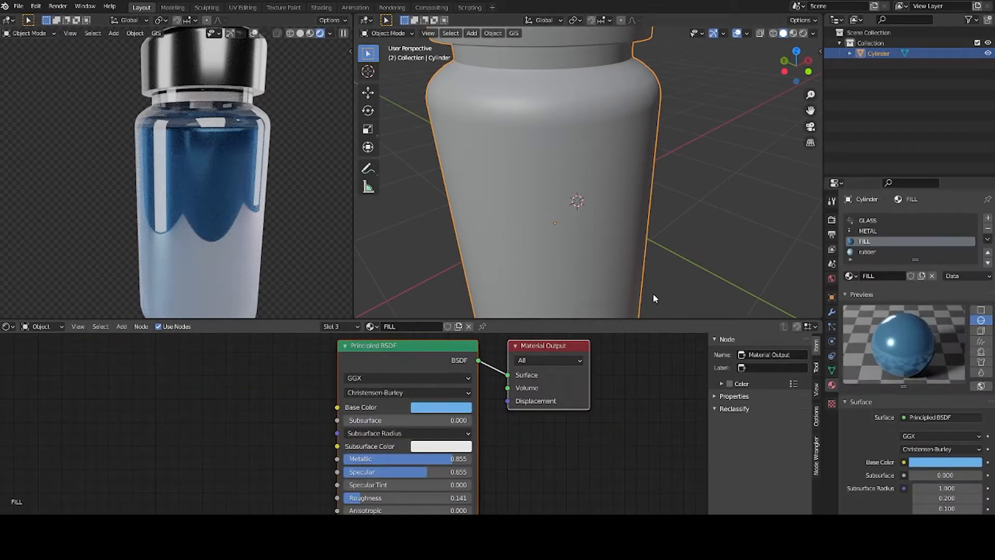
In Edit Mode, select the edge loop around the recess in the cap's top, extrude it downward and rescale it.
shift+middle_drag(554, 88, 540, 306)
key(shift+z)
key(shift+z)
key(Tab)
key(alt+a)
scroll(635, 188, up, 5)
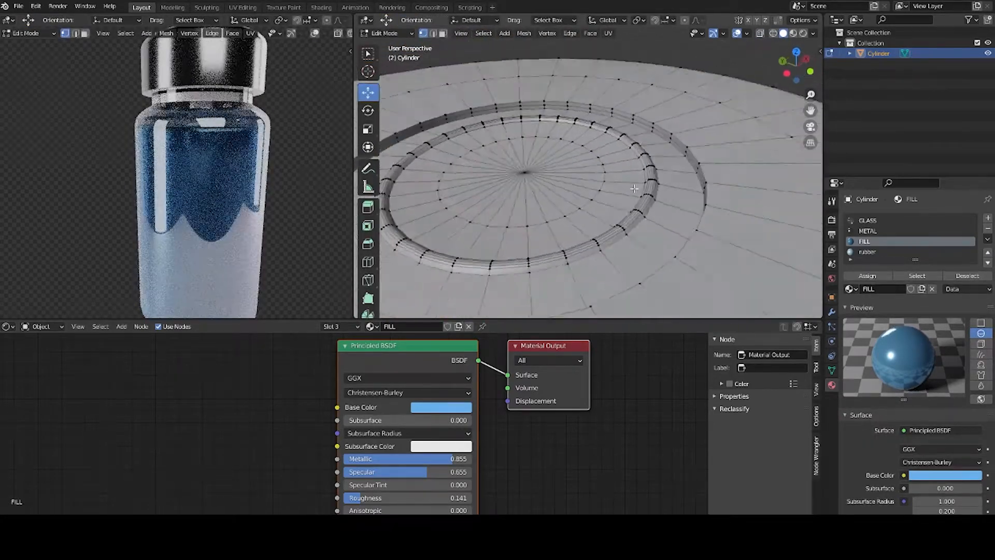
alt+click(692, 168)
middle_drag(692, 168, 664, 145)
key(shift+z)
key(shift+z)
key(shift+z)
scroll(648, 156, down, 5)
middle_drag(580, 223, 607, 176)
key(e)
drag(556, 94, 556, 174)
key(s)
click(760, 190)
Extrude the selected cap loop once more and scale the new ring.
key(e)
shift+middle_drag(581, 216, 596, 179)
key(s)
click(733, 156)
middle_drag(695, 171, 665, 119)
scroll(665, 119, up, 4)
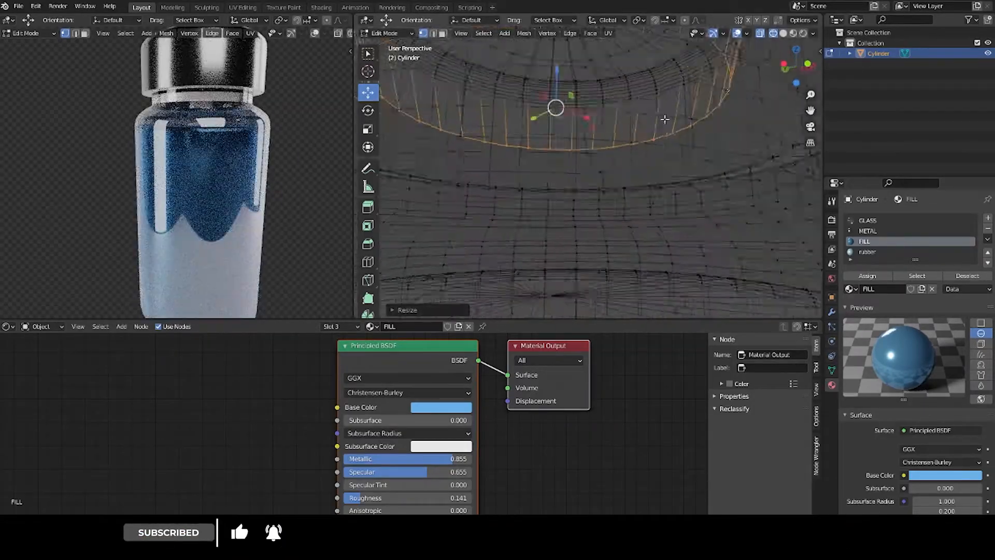
scroll(665, 119, down, 5)
Select the lower edge loop of the cap's insert, extrude it further down and scale it.
key(ctrl+l)
alt+click(643, 142)
key(e)
drag(566, 108, 566, 141)
key(s)
click(654, 160)
Extrude and scale the insert's bottom loop, and merge its vertices at the centre to close it.
middle_drag(655, 160, 444, 182)
key(e)
key(s)
click(716, 158)
key(m)
click(627, 156)
Add the insert's bottom loops to the selection, move them along Z, and assign the FILL material to them.
scroll(555, 149, down, 4)
middle_drag(539, 130, 548, 165)
scroll(555, 149, up, 3)
alt+shift+click(575, 136)
scroll(575, 139, down, 3)
scroll(576, 150, up, 5)
alt+shift+click(550, 205)
scroll(549, 165, down, 2)
key(g)
key(z)
click(547, 167)
scroll(278, 132, down, 2)
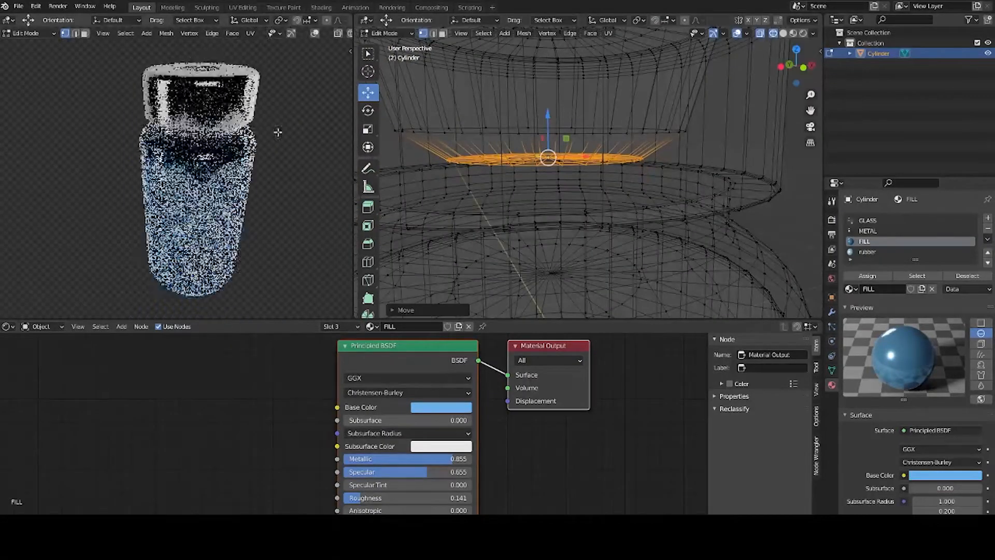
scroll(159, 123, up, 2)
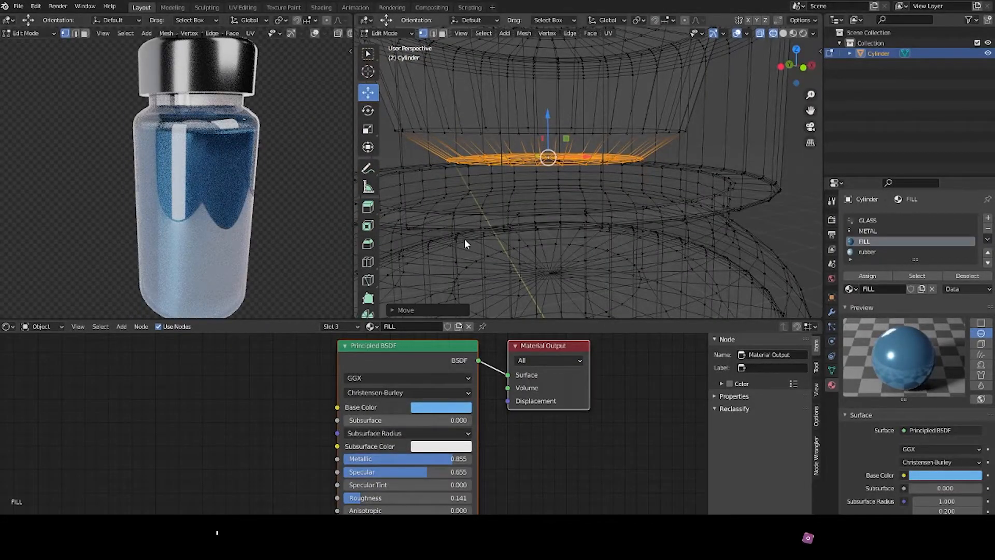
click(868, 276)
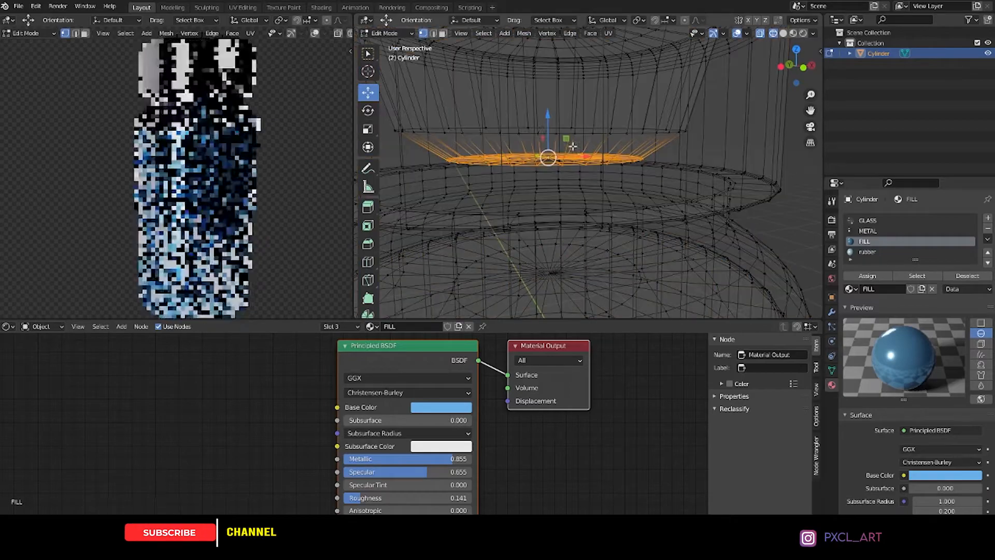
Scale the insert's bottom disc slightly wider, raise it a little, and resize the edge loop above it.
key(s)
right_click(618, 147)
shift+middle_drag(258, 88, 249, 132)
key(s)
click(678, 136)
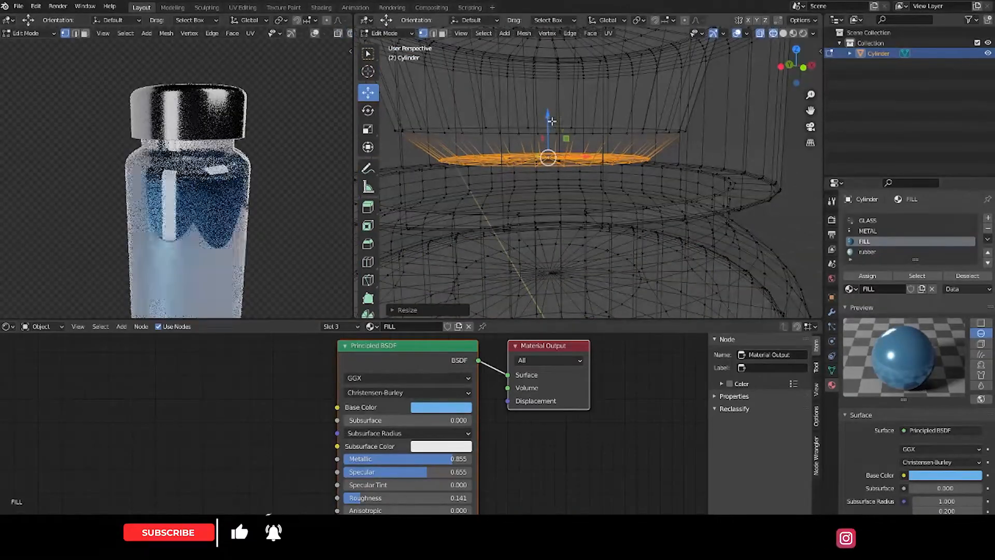
drag(549, 117, 548, 112)
alt+click(483, 132)
key(s)
click(749, 149)
scroll(243, 136, down, 2)
key(Tab)
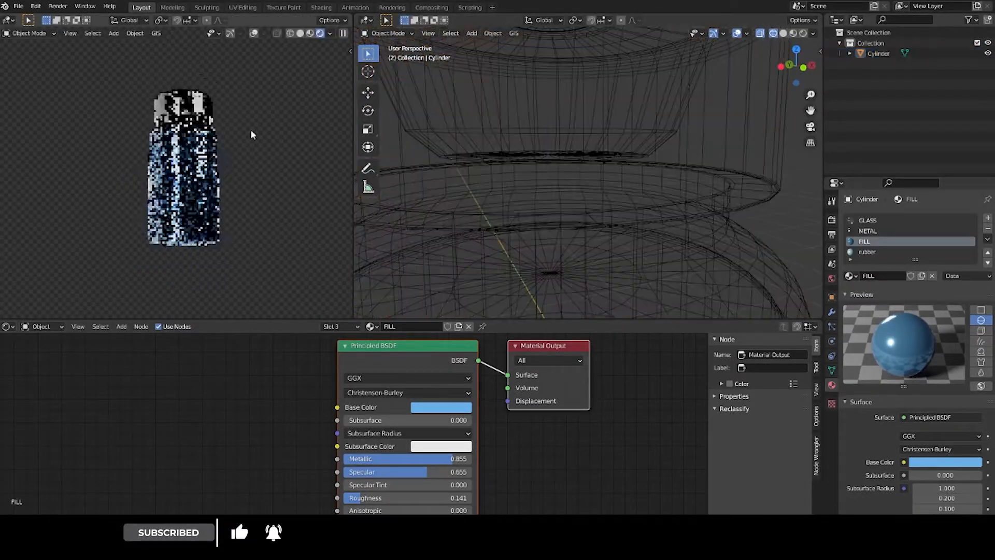
Examine the bottle and its cap insert from above, the side and below in the rendered preview.
scroll(562, 137, down, 2)
scroll(268, 207, up, 2)
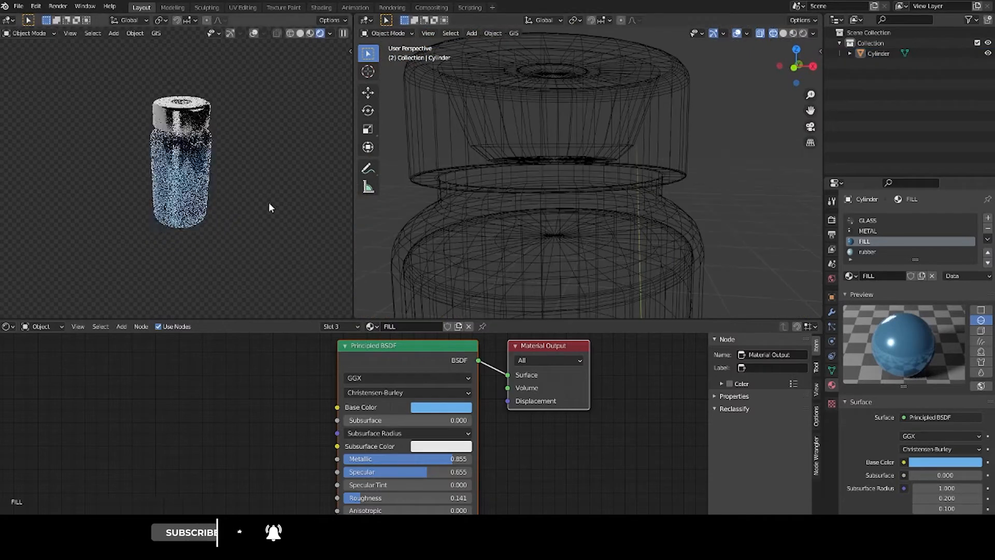
scroll(547, 137, down, 3)
middle_drag(260, 110, 264, 139)
scroll(265, 139, up, 2)
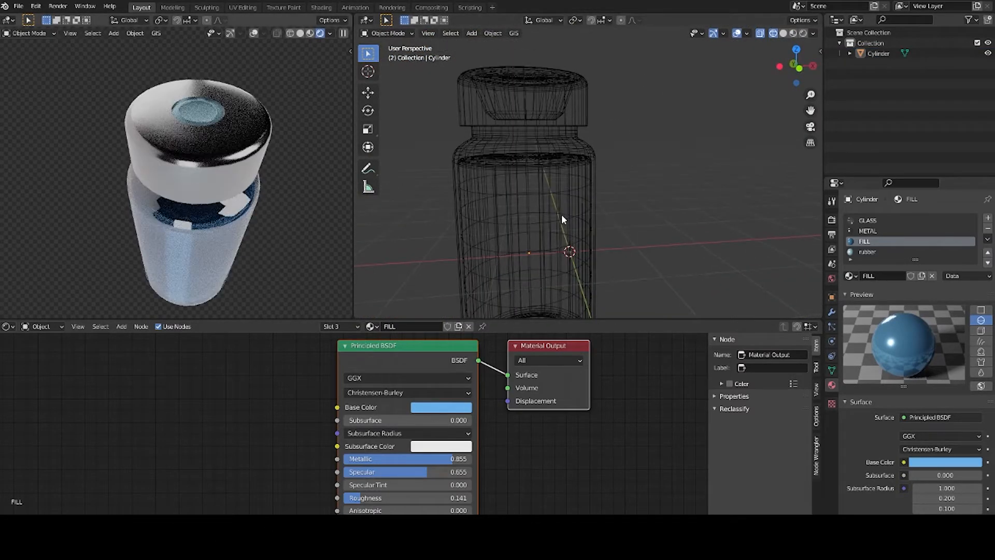
middle_drag(188, 190, 213, 157)
scroll(245, 157, down, 3)
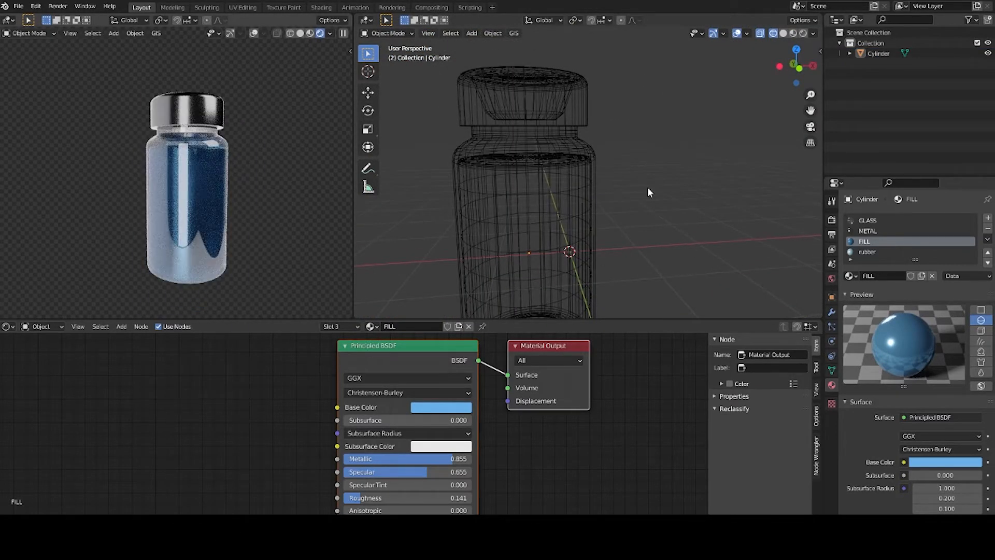
middle_drag(226, 203, 213, 160)
scroll(286, 208, up, 3)
middle_drag(286, 208, 283, 139)
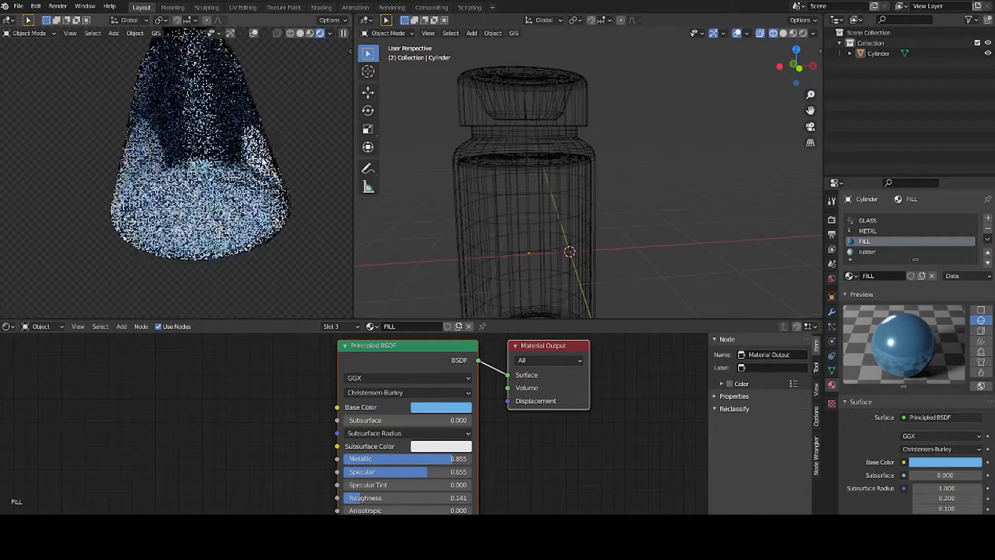
Show the model in solid shading and add a loop cut to the bottle mesh, sliding it into place.
key(Tab)
scroll(286, 157, down, 3)
key(z)
middle_drag(560, 228, 487, 197)
scroll(524, 119, up, 4)
key(ctrl+r)
click(435, 88)
drag(518, 246, 514, 253)
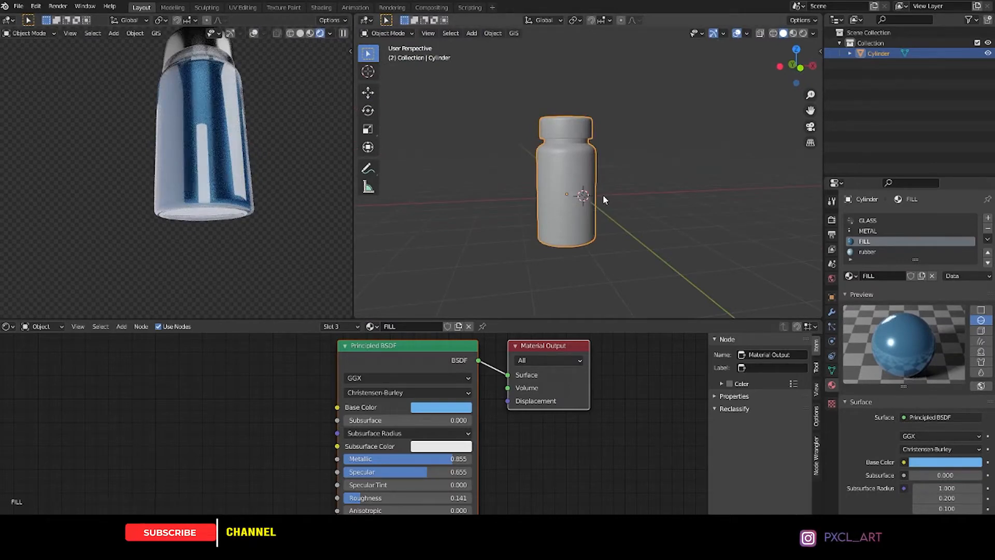
middle_drag(232, 106, 210, 143)
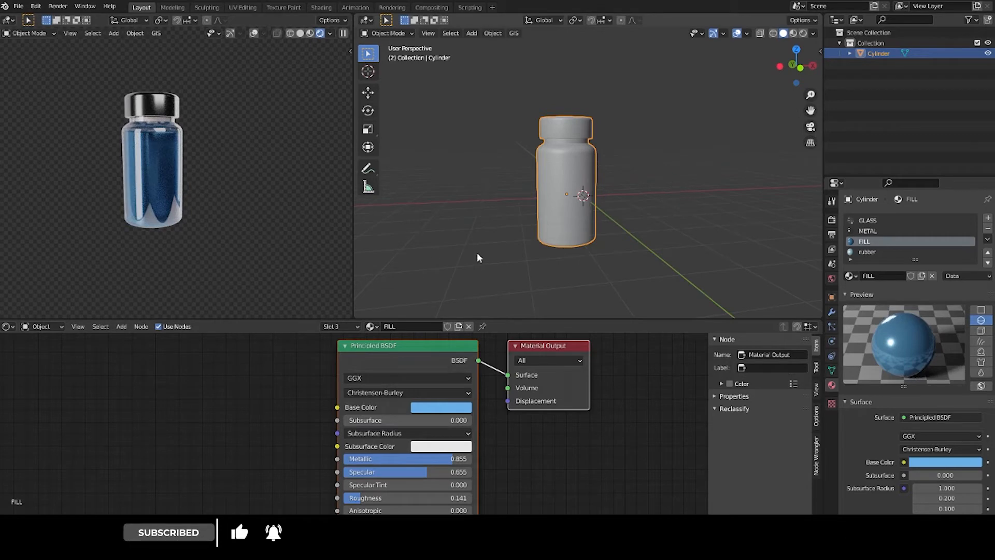
scroll(190, 183, up, 3)
shift+middle_drag(200, 182, 253, 200)
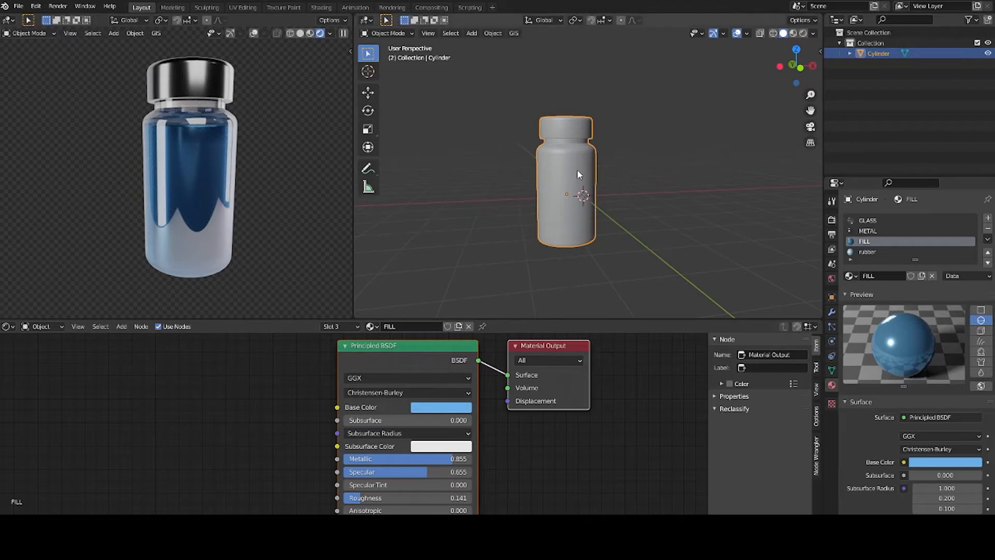
middle_drag(275, 185, 267, 176)
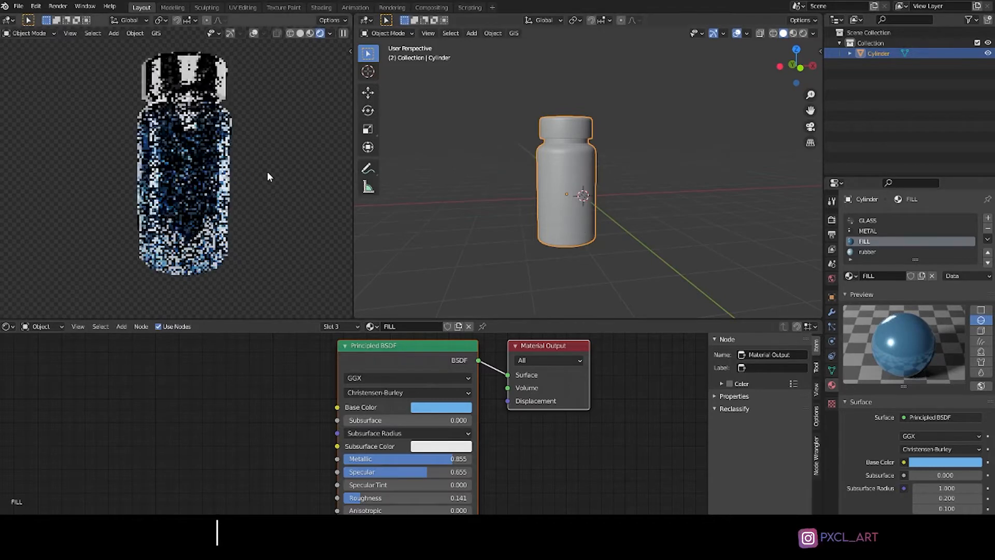
Add two horizontal loop cuts around the bottle body, one above and one below the middle, to bound a label area.
scroll(571, 163, up, 2)
key(KP_1)
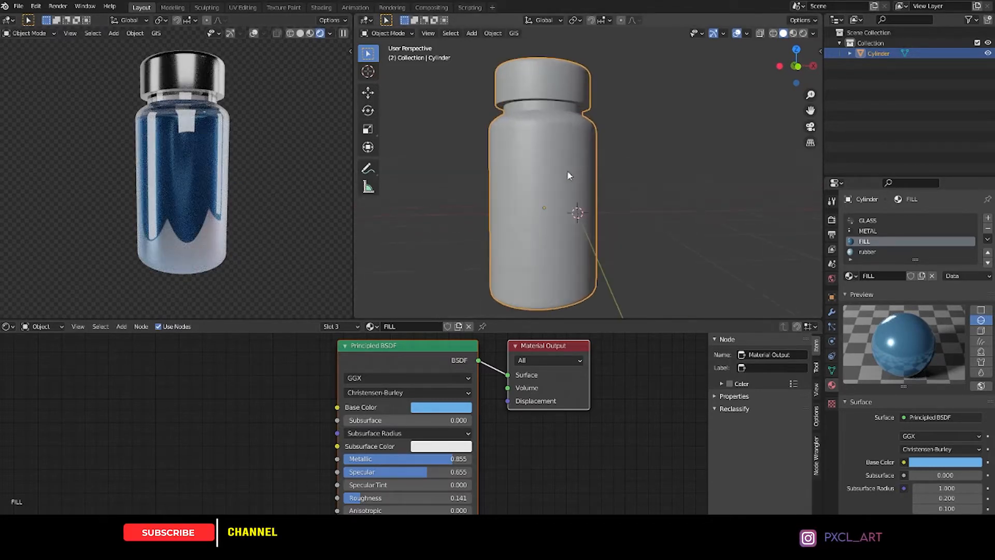
key(Tab)
scroll(555, 156, up, 3)
click(555, 156)
click(555, 76)
scroll(563, 118, down, 2)
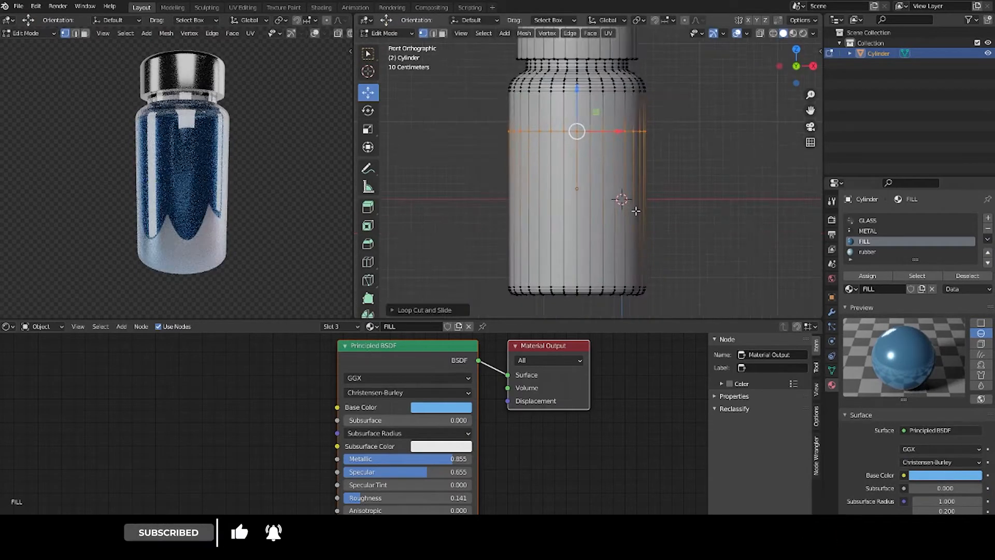
key(ctrl+r)
click(635, 207)
click(636, 222)
In face select mode, select the faces on the bottle's front between the two new edge loops.
key(3)
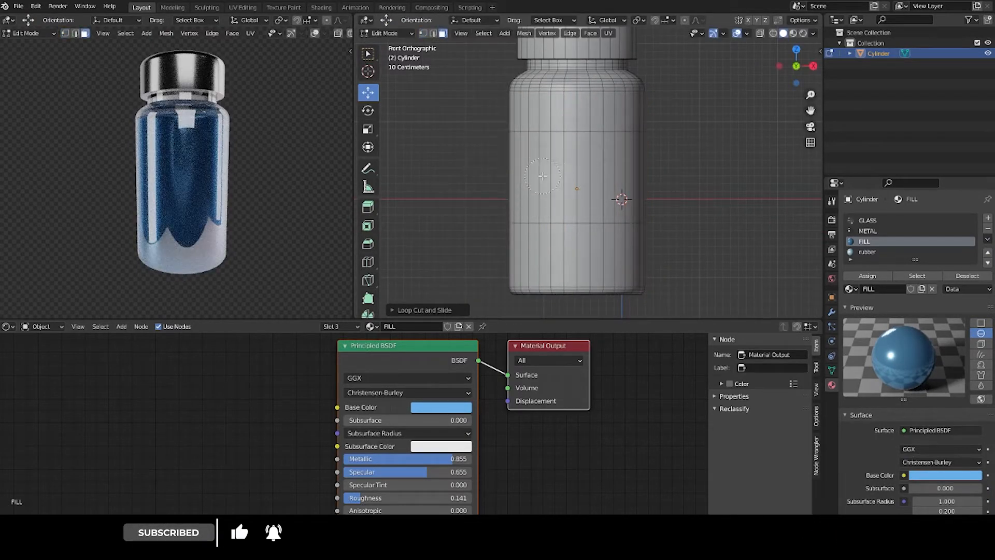
drag(543, 176, 612, 177)
key(Escape)
middle_drag(688, 178, 617, 202)
scroll(617, 202, up, 1)
drag(536, 207, 555, 210)
scroll(622, 192, down, 2)
mouse_move(550, 207)
middle_down()
mouse_move(648, 192)
mouse_move(565, 182)
mouse_move(682, 172)
mouse_move(697, 143)
mouse_move(675, 187)
middle_up()
key(KP_1)
scroll(636, 179, up, 1)
scroll(560, 187, up, 3)
shift+click(556, 192)
scroll(653, 178, down, 4)
scroll(677, 157, up, 1)
Try scaling the selected faces along Z, and undo the change.
key(s)
key(z)
click(701, 142)
key(ctrl+z)
Add a new material named "label" in its own slot and assign it to the selected faces.
click(988, 218)
text(bel)
key(Return)
scroll(626, 216, down, 1)
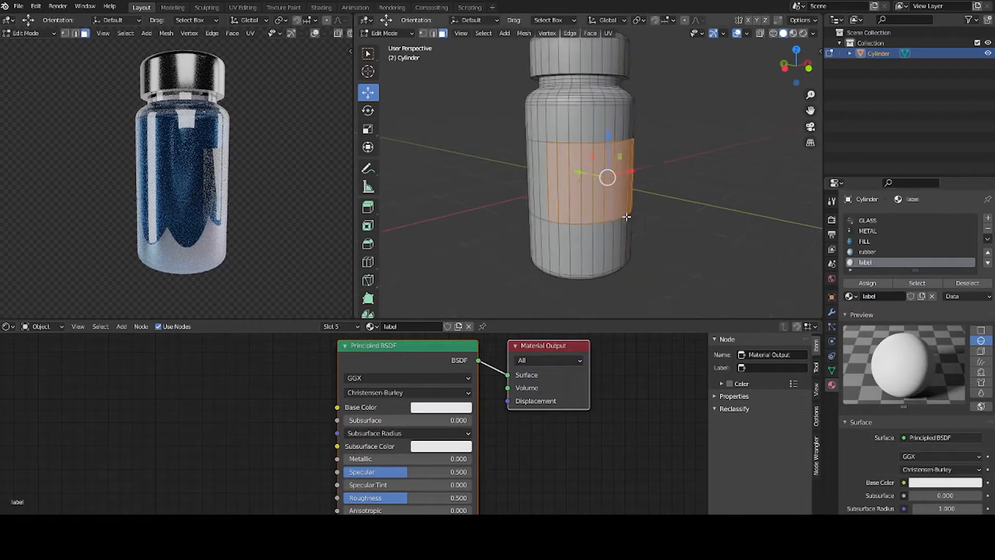
Unwrap the label faces in front view and turn the rendered viewport into a UV Editor.
key(KP_1)
key(u)
click(539, 176)
key(z)
click(8, 21)
click(28, 72)
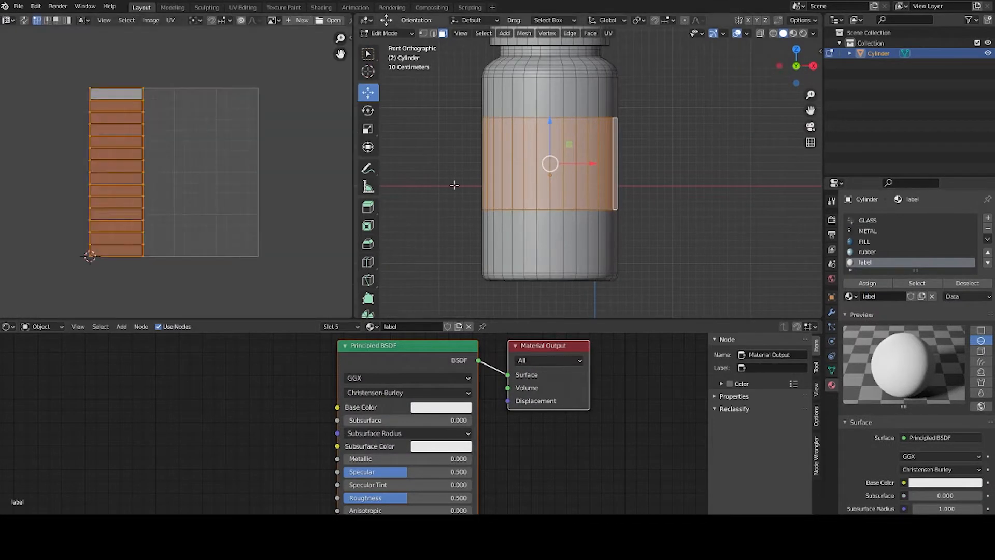
Stretch the label's UVs along X and move them to the left edge of the UV space.
key(s)
key(x)
click(228, 162)
key(g)
key(x)
click(274, 164)
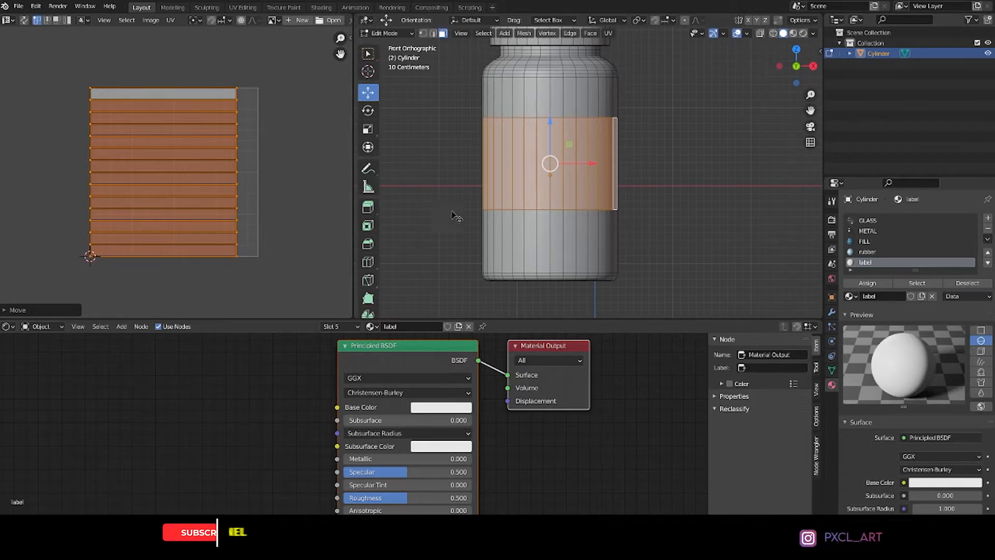
Connect an Image Texture node with TEXTURE VACCINE copy.jpg to the label's Base Color and show the model in Material Preview.
key(shift+a)
click(309, 347)
drag(266, 411, 337, 407)
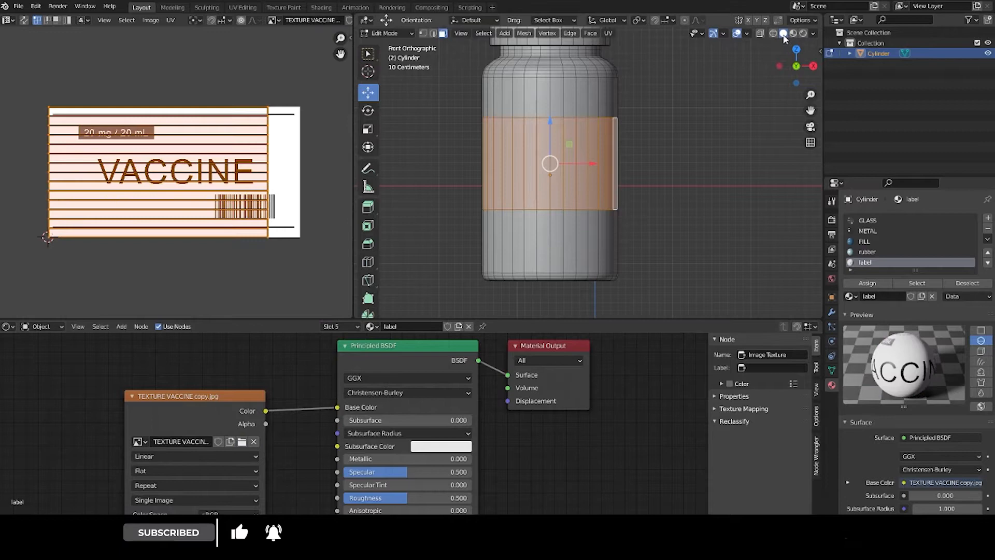
click(793, 33)
scroll(643, 130, up, 1)
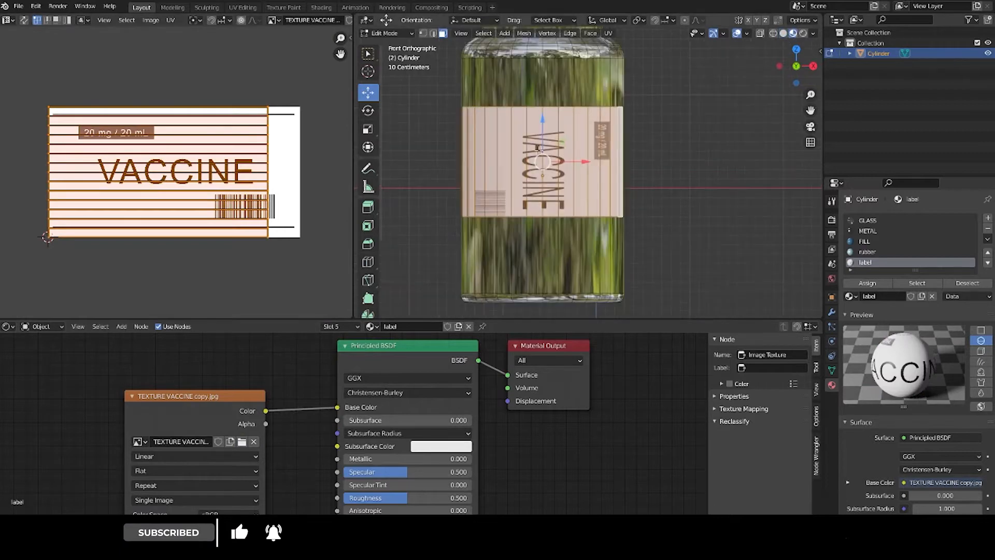
scroll(597, 140, down, 2)
Rotate the label's UVs by 90° and 180°, and stretch them along X over the label image.
text(r90)
key(Return)
text(r180)
key(Return)
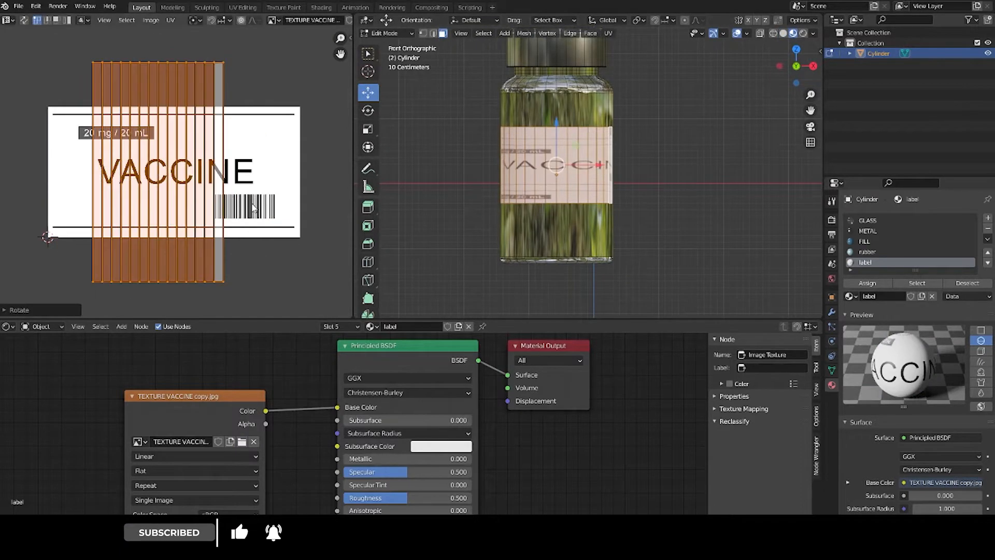
key(s)
key(x)
click(54, 218)
Try Cube Projection on the label faces from the front view.
scroll(611, 181, up, 2)
middle_drag(622, 180, 597, 181)
key(KP_1)
key(u)
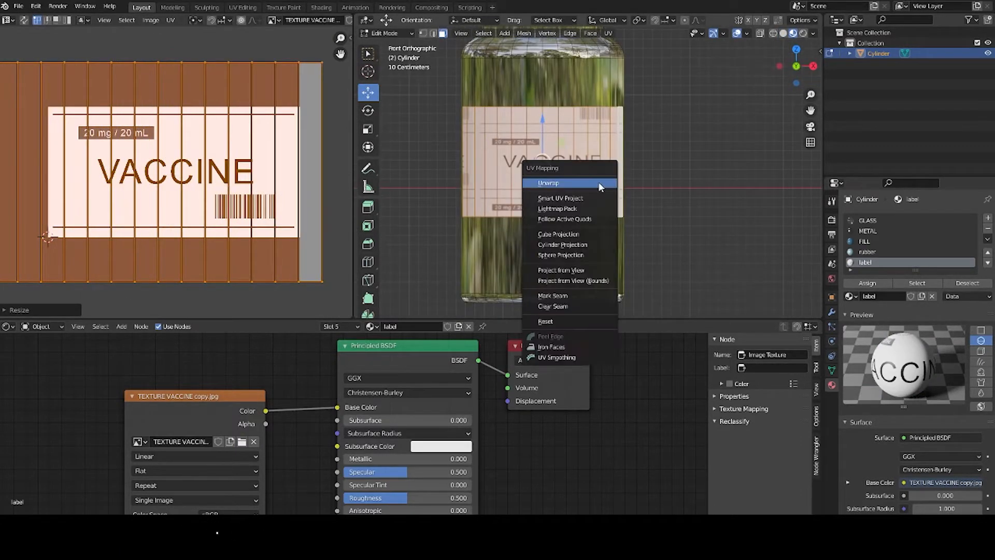
click(575, 234)
key(s)
right_click(335, 203)
Unwrap the label faces with Project from View, and scale and position the UVs to cover the VACCINE image.
key(u)
click(550, 208)
key(s)
key(x)
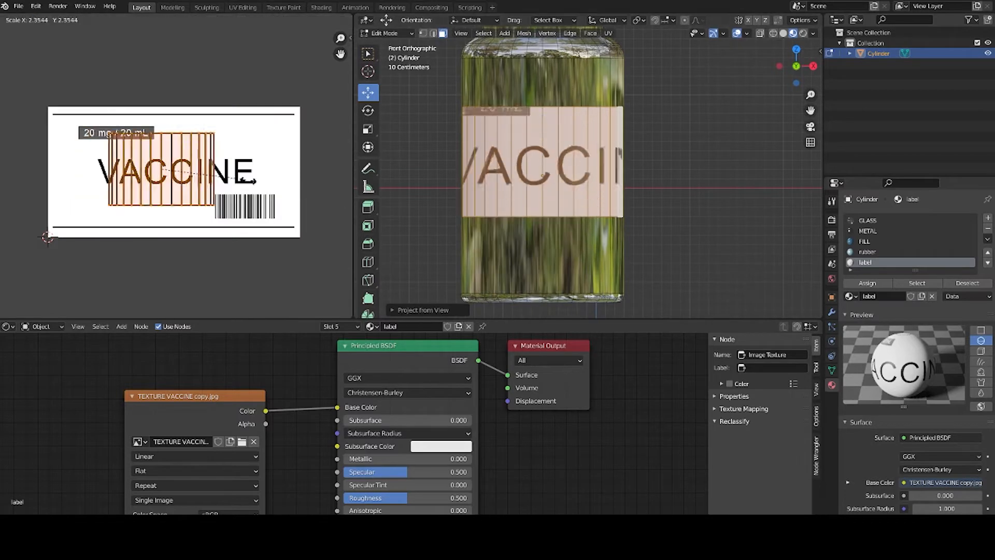
click(319, 176)
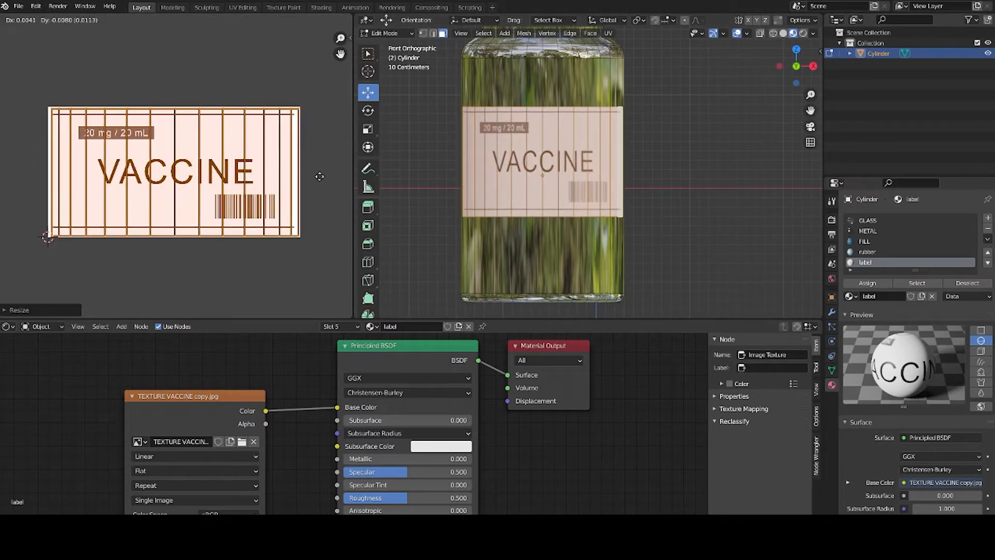
Examine the label texture and its side edges on the bottle, in and out of Edit Mode.
key(Tab)
middle_drag(648, 176, 680, 178)
scroll(633, 184, down, 4)
key(Tab)
scroll(635, 171, up, 8)
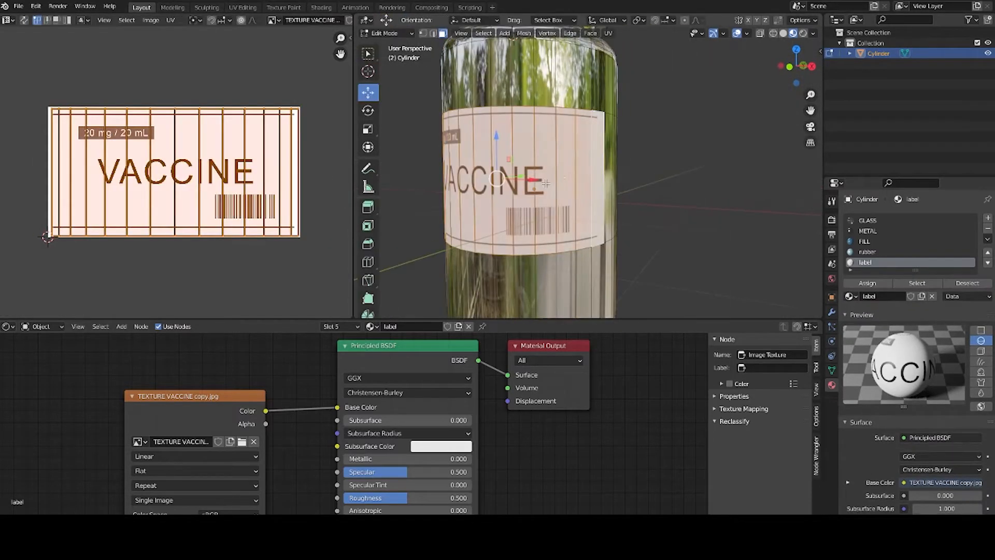
key(Tab)
middle_drag(634, 165, 603, 199)
key(Tab)
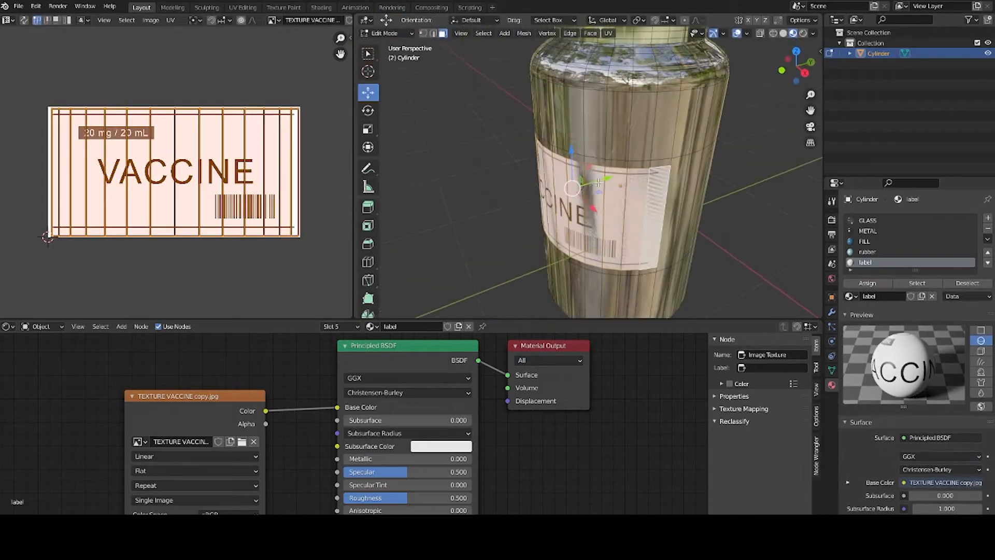
Nudge the label faces slightly along Y and check the whole bottle in Object Mode.
mouse_move(586, 183)
mouse_down()
mouse_move(604, 179)
mouse_move(595, 182)
mouse_up()
key(Tab)
middle_drag(596, 181, 575, 153)
click(518, 179)
scroll(552, 173, up, 3)
scroll(553, 172, down, 8)
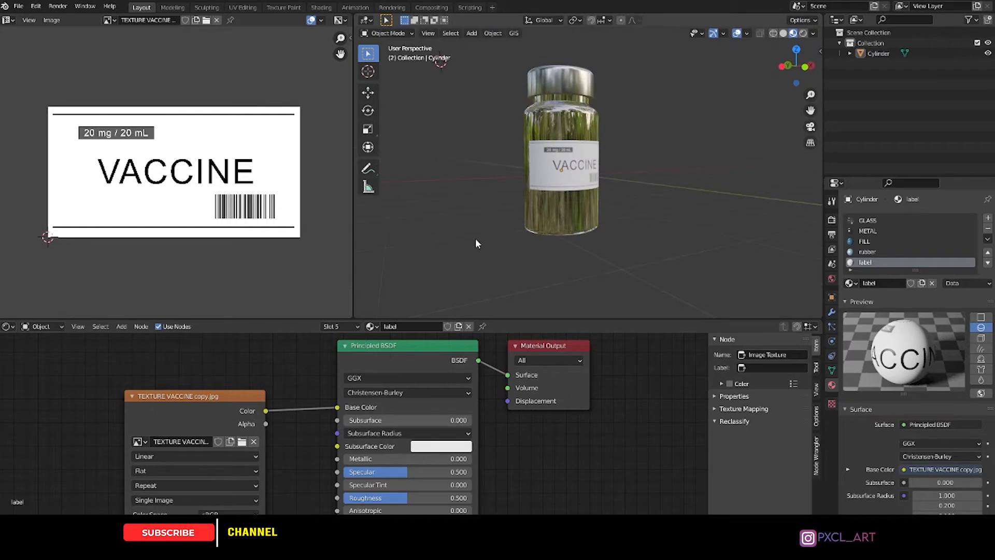
scroll(544, 208, up, 4)
Select all linked label faces in Edit Mode and scale them up along Z to make the label taller.
click(563, 171)
middle_drag(571, 166, 545, 166)
key(Tab)
click(552, 140)
key(ctrl+l)
key(s)
key(z)
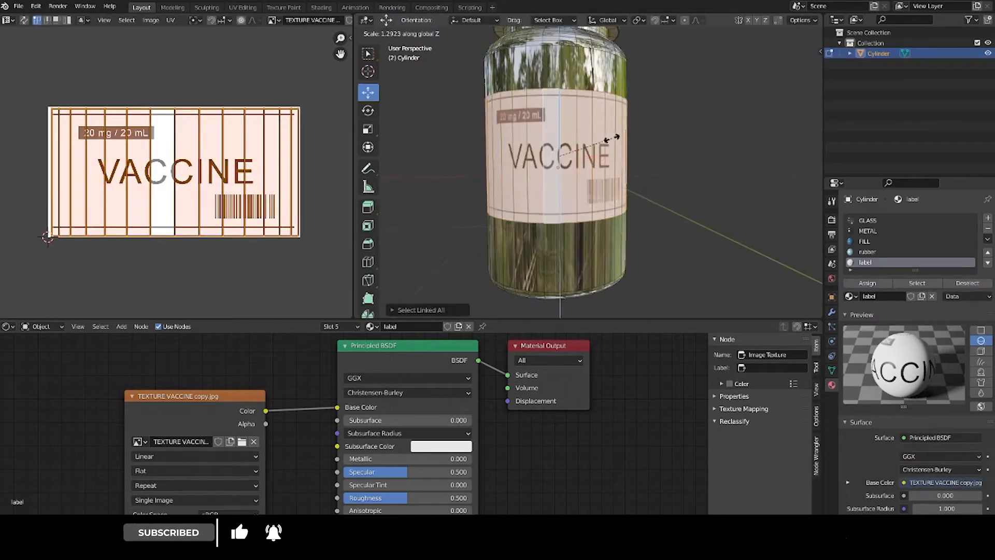
click(625, 137)
Move the label faces slightly upward along Z and check the label in Object Mode.
middle_drag(626, 137, 562, 130)
drag(555, 123, 555, 116)
middle_drag(518, 114, 555, 117)
click(423, 33)
click(512, 87)
key(x)
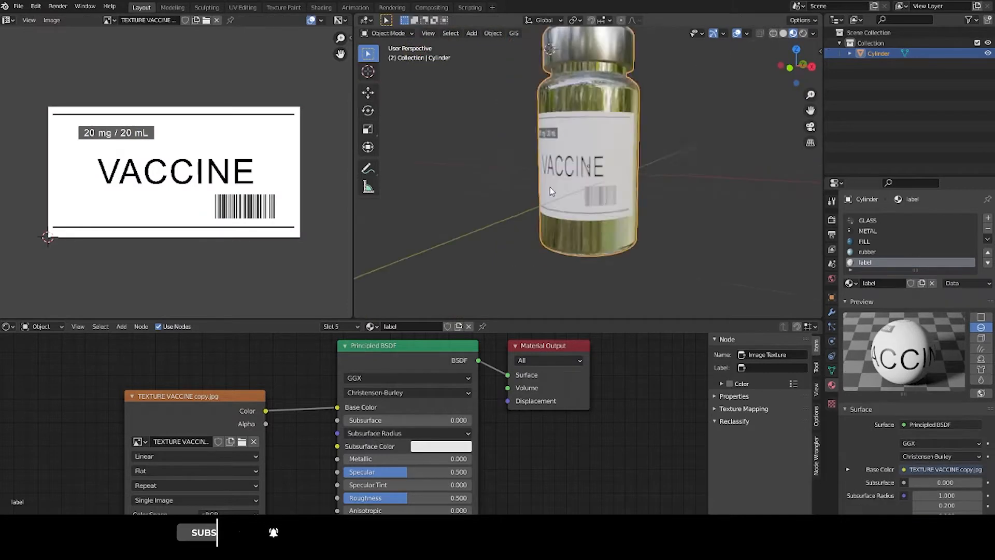
scroll(549, 188, up, 2)
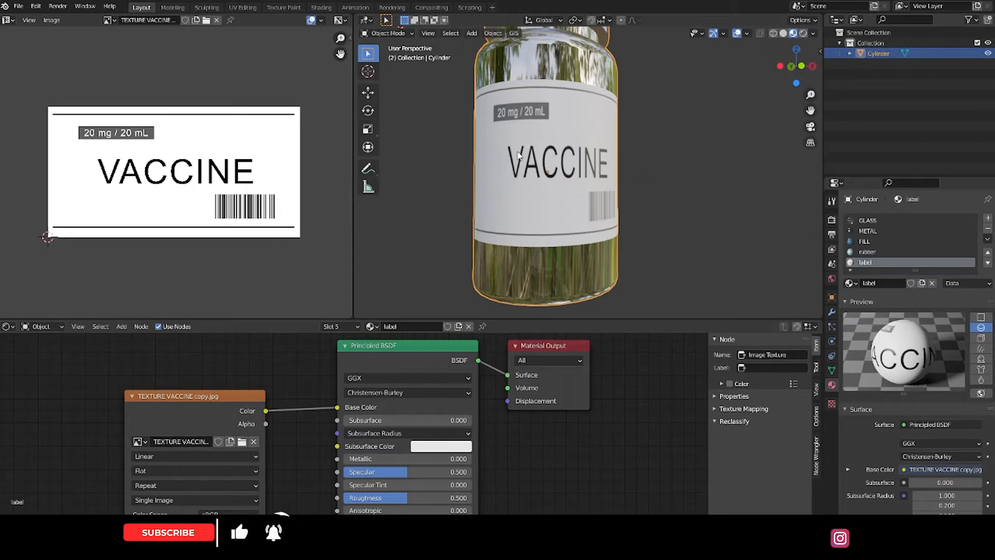
Scale the linked label's UVs down slightly along Y and shift them along Y over the taller VACCINE image.
key(Tab)
key(ctrl+l)
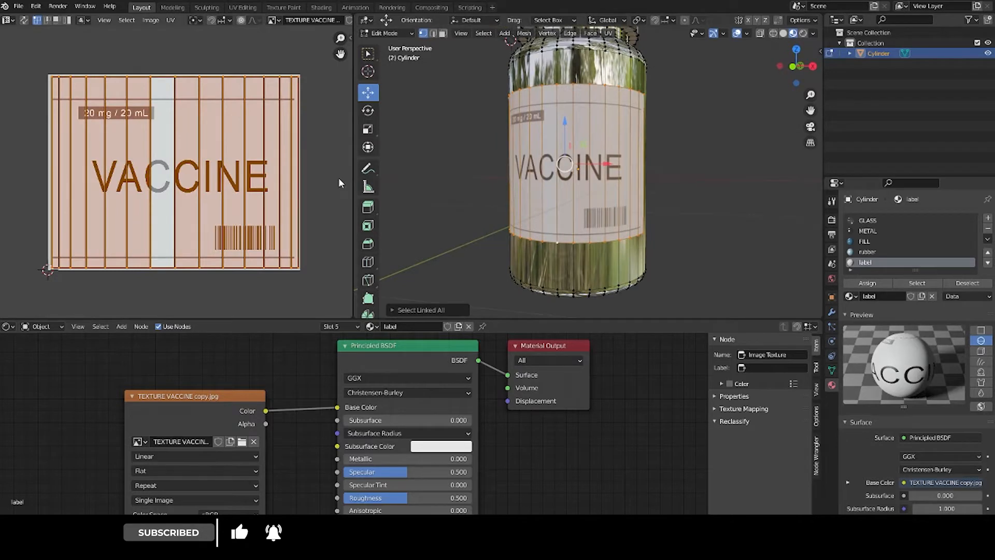
key(s)
key(y)
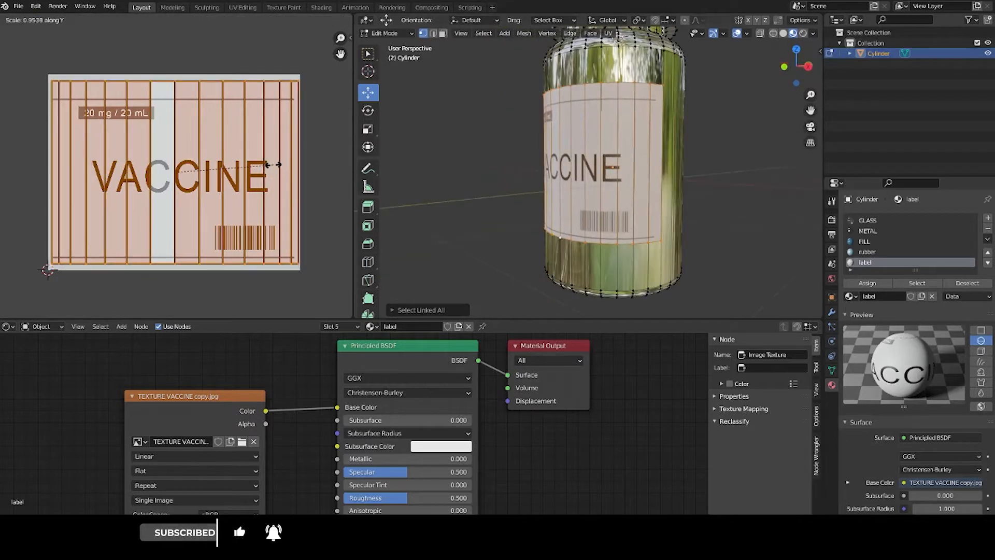
click(278, 165)
key(g)
key(y)
click(267, 174)
key(Tab)
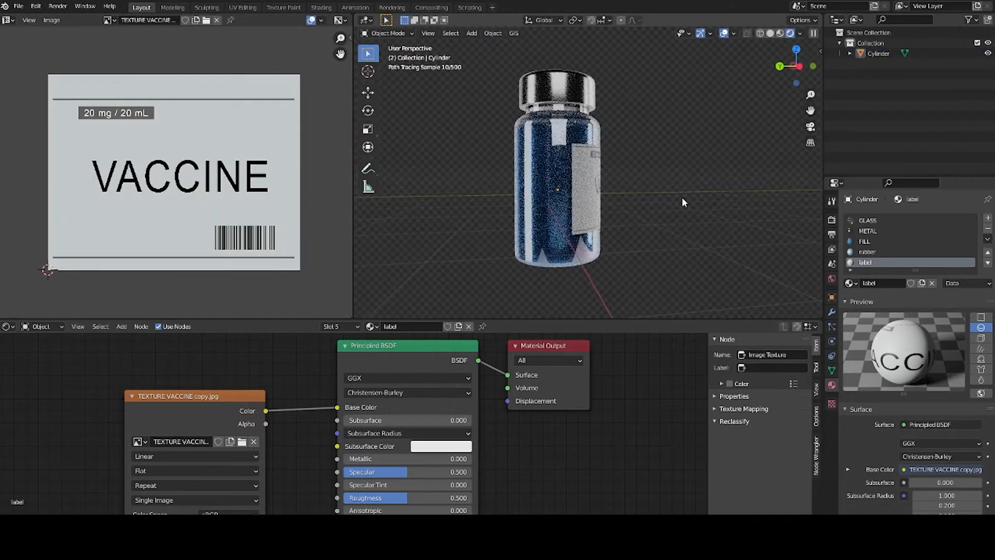
Examine the label and the blue fill in the rendered preview from several angles.
middle_drag(682, 202, 574, 171)
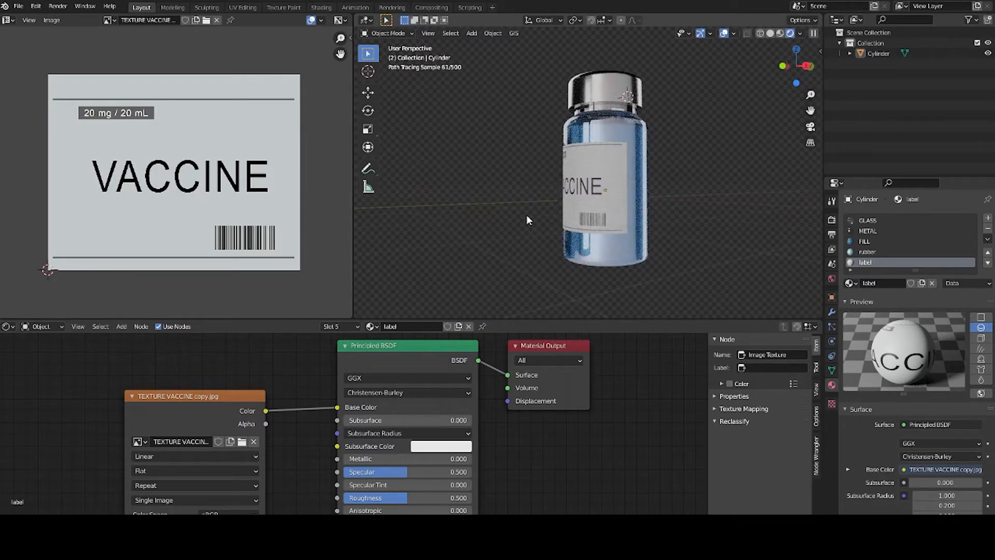
scroll(468, 223, up, 3)
key(Tab)
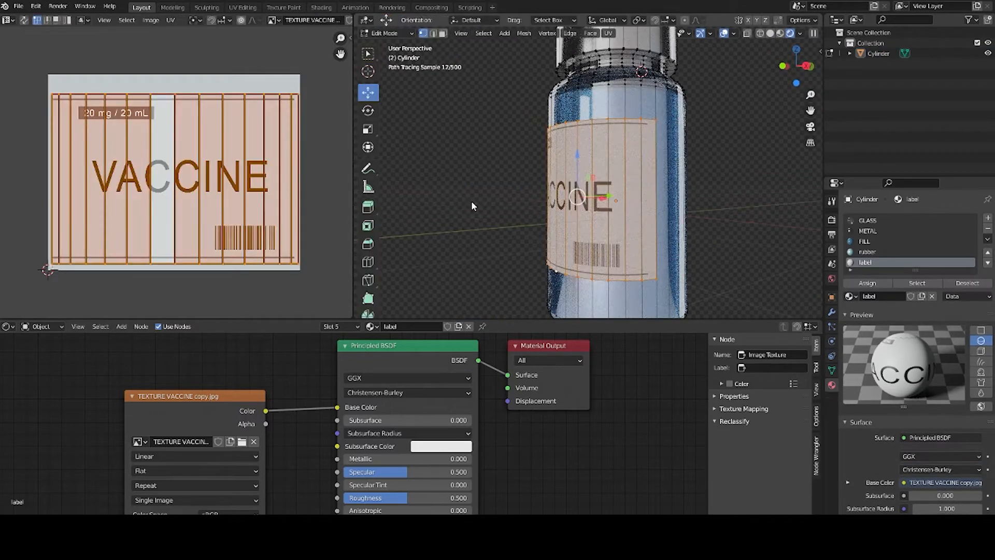
scroll(590, 202, down, 2)
key(Tab)
scroll(690, 159, up, 2)
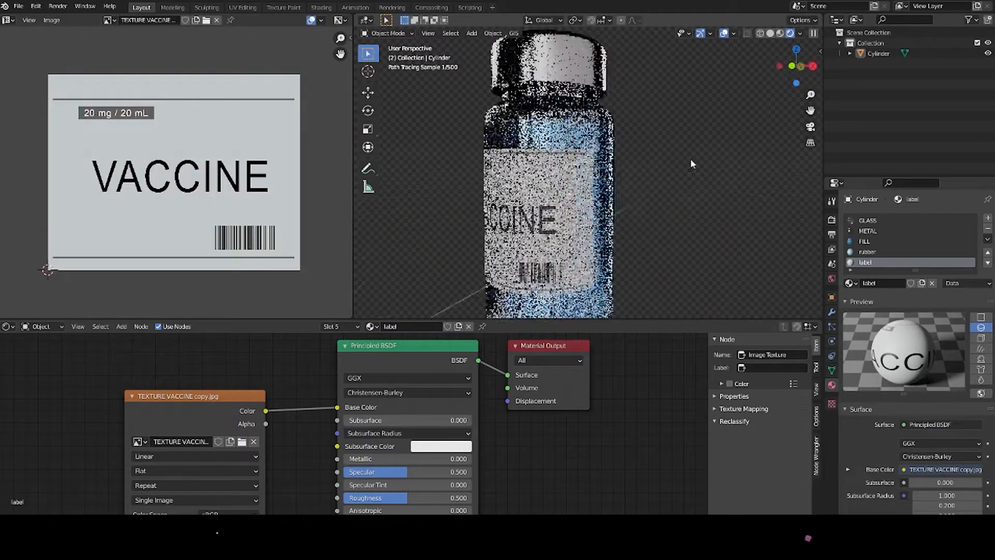
middle_drag(691, 159, 626, 228)
scroll(656, 163, down, 3)
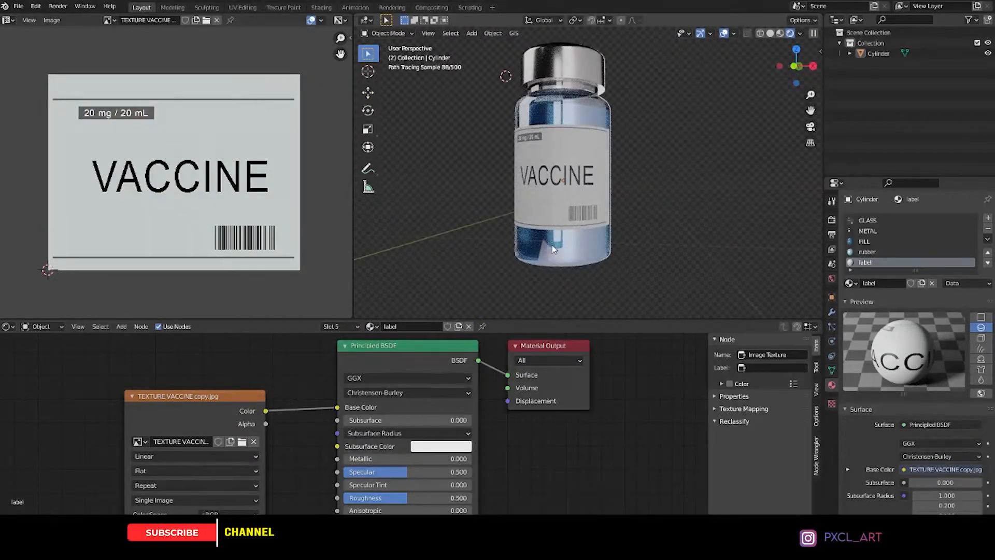
Select the label's linked faces and show the bottle in wireframe.
key(Tab)
key(z)
key(alt+a)
scroll(564, 149, up, 3)
click(542, 99)
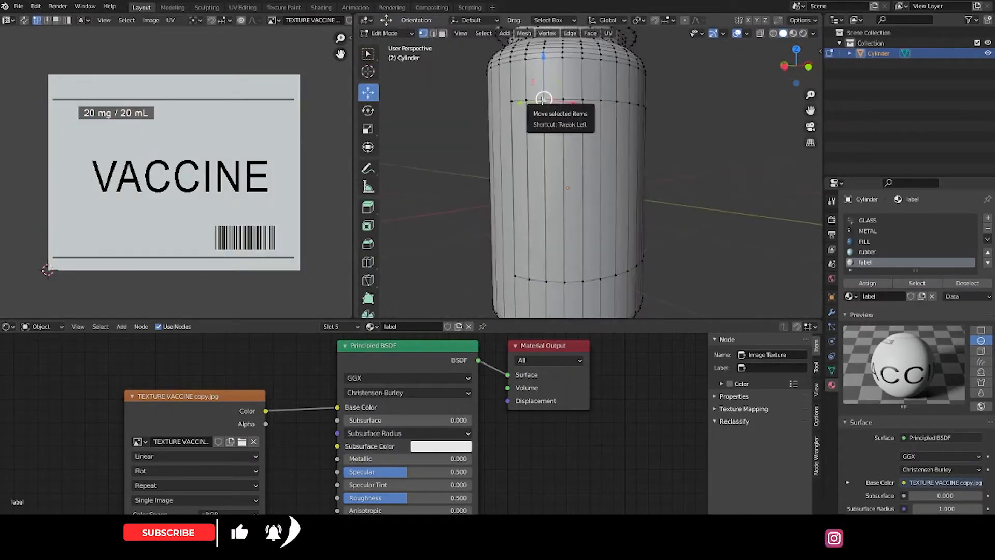
key(ctrl+l)
scroll(542, 99, down, 5)
middle_drag(643, 122, 574, 126)
key(KP_1)
key(shift+z)
scroll(670, 180, up, 3)
middle_drag(632, 181, 588, 212)
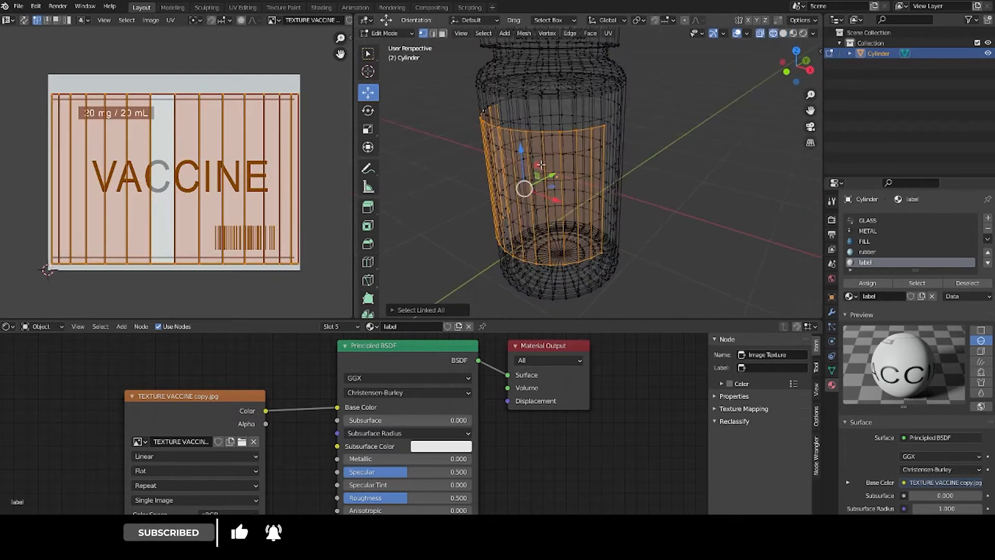
Try to delete the label's outer side faces by circle-deselecting its other faces first.
key(c)
mouse_move(534, 140)
middle_down()
mouse_move(534, 225)
mouse_move(532, 155)
middle_up()
middle_drag(510, 127, 534, 239)
middle_drag(534, 155, 568, 228)
middle_drag(560, 225, 516, 200)
scroll(584, 221, up, 3)
key(ctrl+l)
scroll(584, 222, down, 4)
key(c)
key(c)
middle_drag(516, 199, 535, 222)
key(x)
click(663, 37)
key(shift+z)
Try to narrow the label further by circle-selecting and deleting more of its side geometry in wireframe.
middle_drag(674, 150, 580, 150)
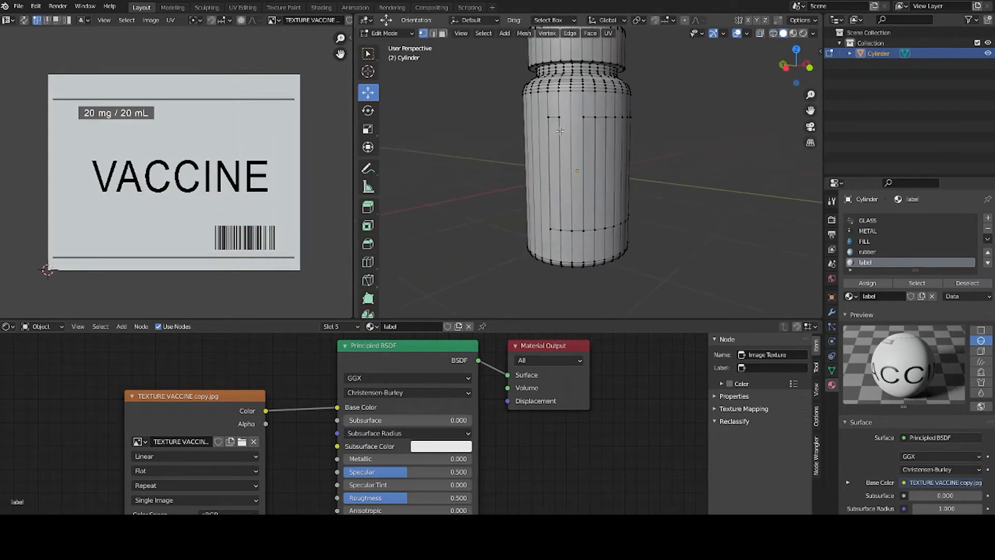
click(537, 102)
key(ctrl+l)
key(alt+a)
key(ctrl+z)
key(shift+z)
key(c)
middle_drag(610, 243, 577, 211)
key(x)
click(646, 220)
key(shift+z)
Check the narrowed label in the rendered front view and undo the side-face deletions.
key(z)
click(577, 171)
middle_drag(586, 171, 565, 168)
key(KP_1)
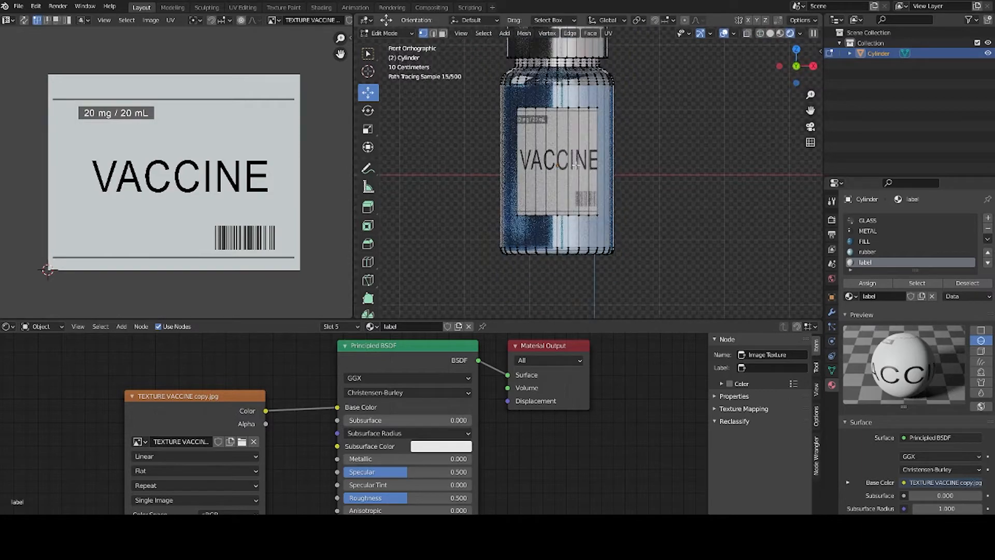
key(ctrl+z)
key(ctrl+z)
Circle-select the label's front faces in Face Select mode from the front view.
scroll(597, 164, up, 2)
key(c)
drag(619, 223, 617, 86)
click(442, 33)
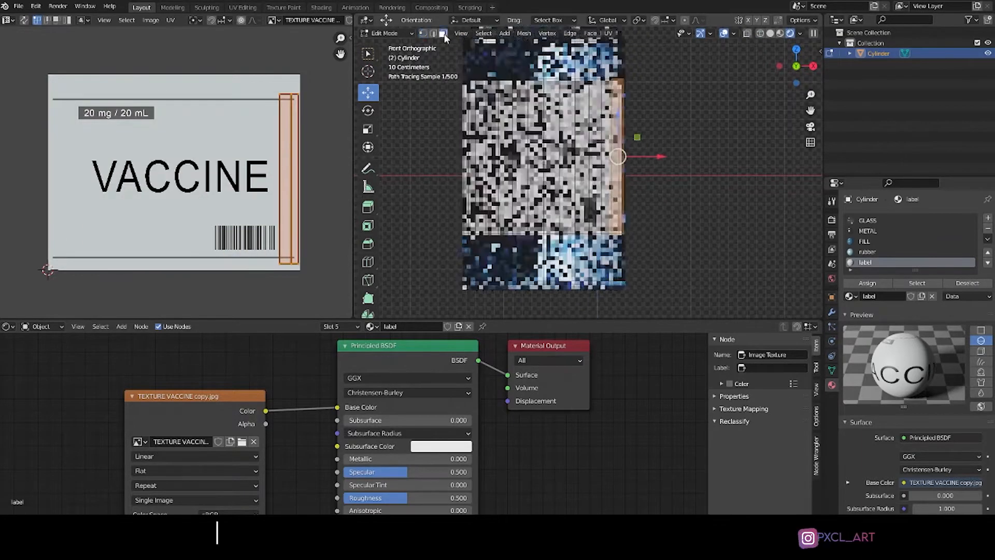
key(c)
drag(495, 147, 596, 147)
middle_drag(596, 147, 509, 143)
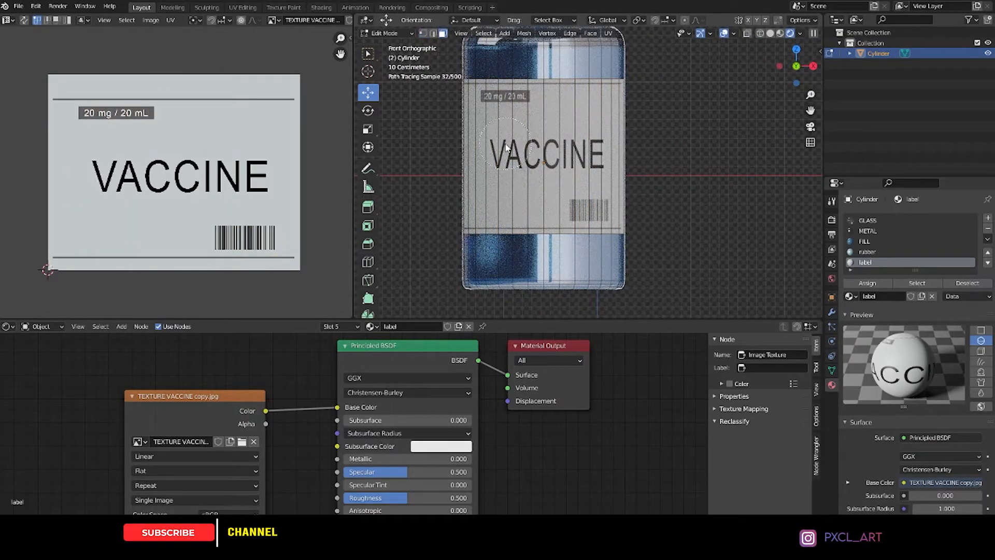
drag(506, 143, 604, 145)
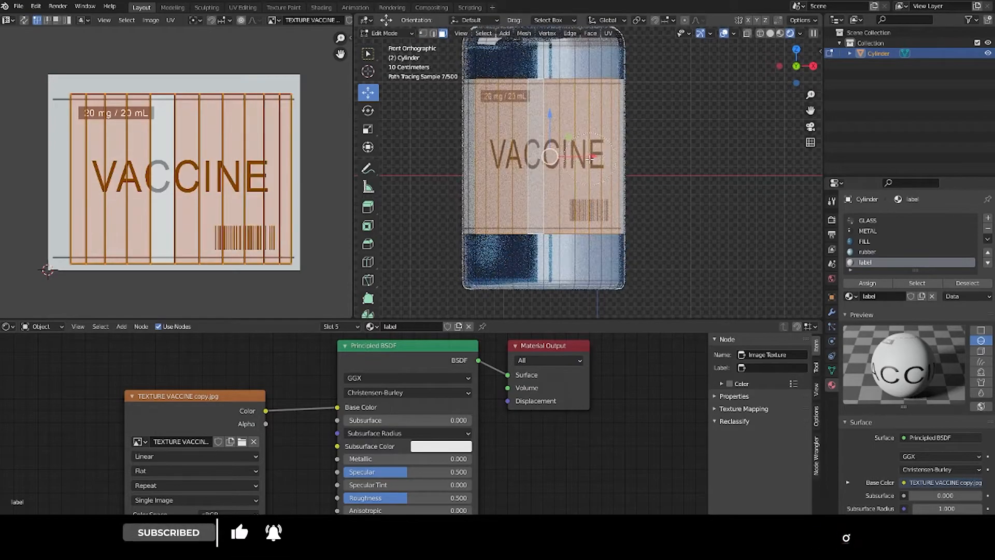
key(Escape)
mouse_move(643, 122)
middle_down()
mouse_move(598, 130)
mouse_move(629, 129)
mouse_move(609, 154)
middle_up()
scroll(628, 129, up, 3)
scroll(627, 130, down, 3)
scroll(598, 131, down, 2)
Adjust the label face selection in Material Preview and delete the outer faces to narrow the label.
key(z)
key(KP_1)
scroll(651, 130, down, 1)
scroll(645, 132, up, 2)
key(c)
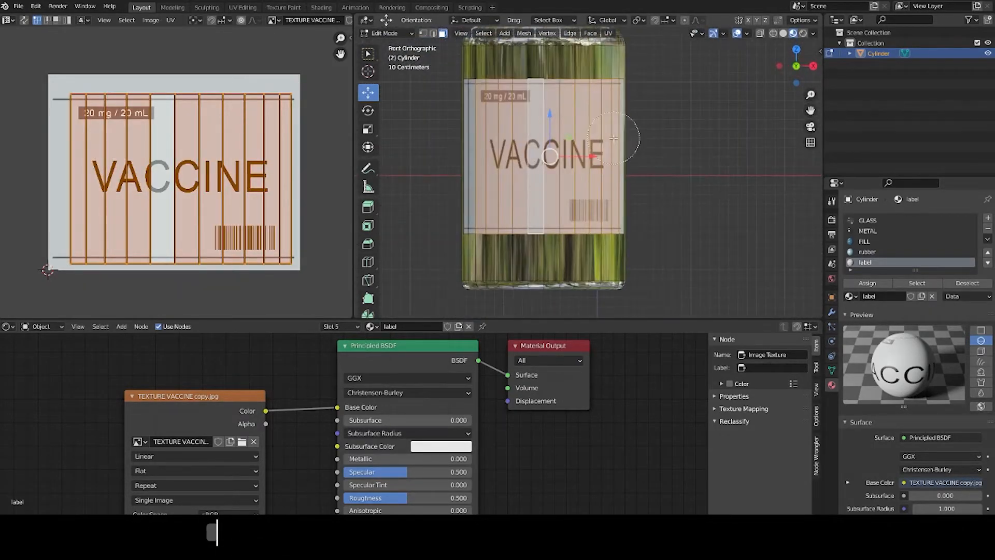
drag(633, 136, 624, 141)
key(Escape)
shift+click(606, 152)
middle_drag(643, 156, 630, 179)
shift+click(567, 174)
shift+click(552, 174)
shift+click(580, 173)
key(x)
click(597, 166)
Select everything and step back through the latest label selections and edits.
key(a)
key(ctrl+z)
key(ctrl+z)
key(ctrl+z)
key(ctrl+z)
scroll(660, 162, up, 2)
mouse_move(690, 174)
middle_down()
mouse_move(660, 163)
mouse_move(685, 158)
middle_up()
key(ctrl+z)
Unwrap the narrowed label's linked faces and rotate their UVs by 90°.
click(597, 159)
scroll(598, 159, down, 1)
key(ctrl+l)
key(u)
click(597, 74)
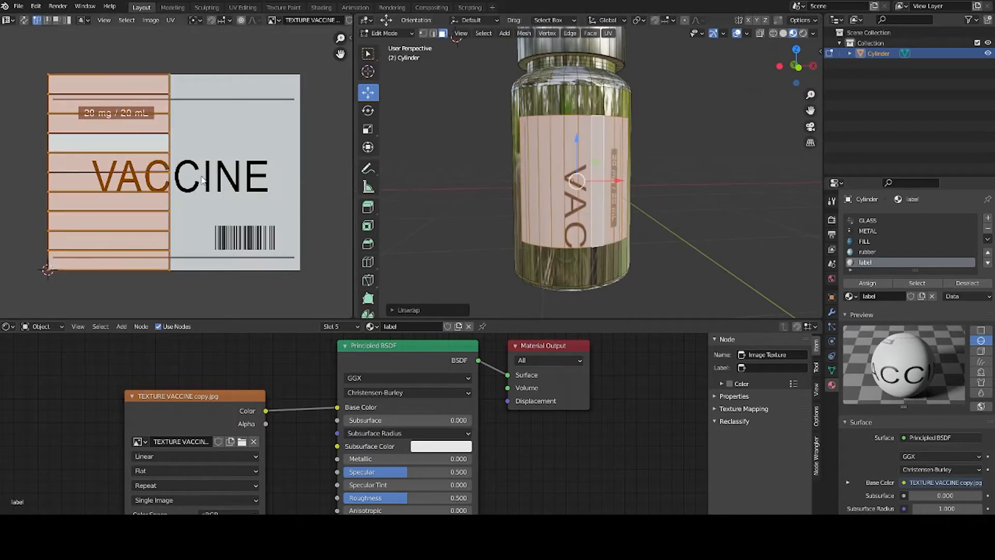
text(r90)
key(Return)
Move and scale the label's UVs over the VACCINE image, then stretch them along Y.
key(g)
click(416, 198)
middle_drag(416, 199, 383, 196)
key(s)
click(300, 257)
key(s)
key(y)
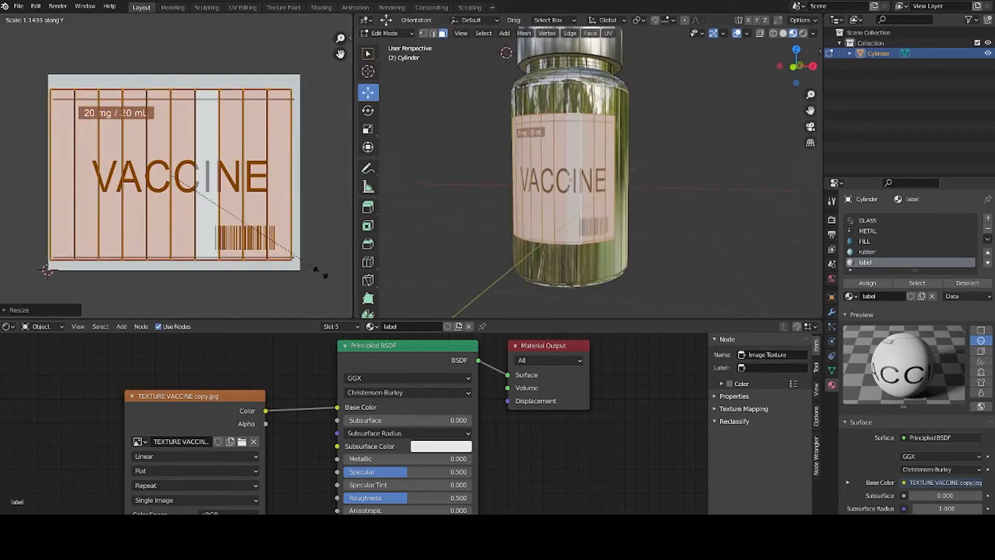
click(329, 273)
Shift the label's UVs and fine-tune their overall and Y scale to fit the image edges.
key(g)
click(332, 272)
key(s)
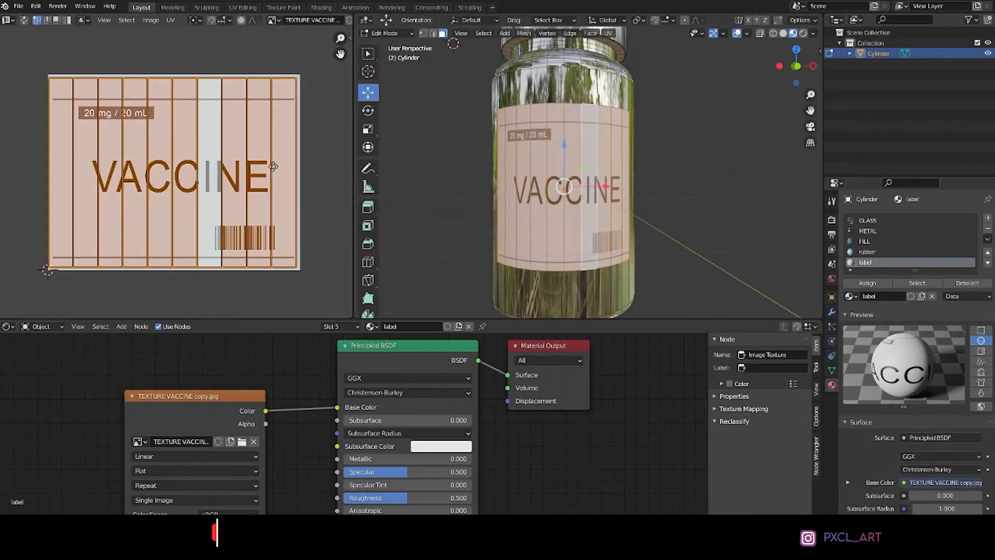
key(s)
key(y)
click(270, 168)
Check the remapped label on the bottle in Object Mode with the rendered preview.
key(Tab)
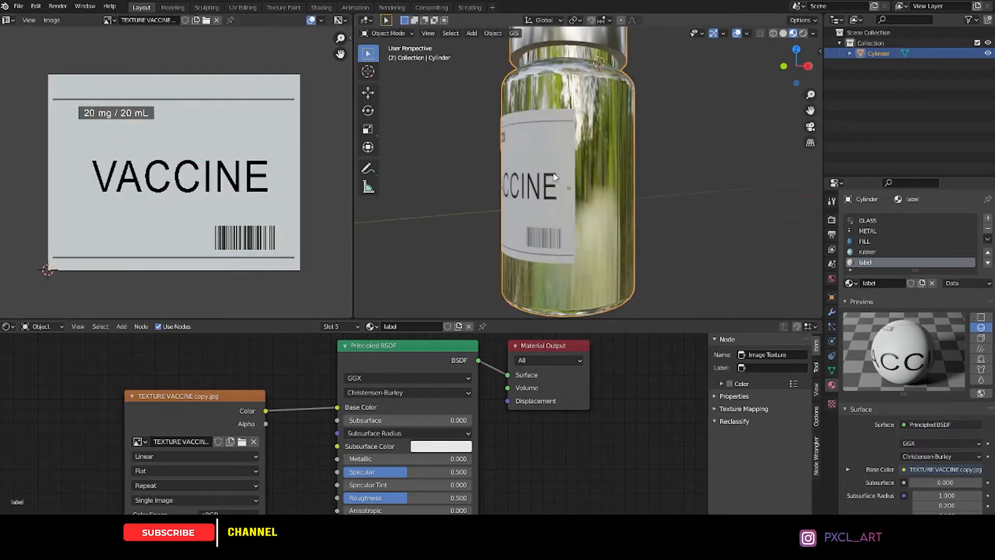
scroll(567, 182, down, 3)
key(z)
click(574, 168)
scroll(573, 170, up, 2)
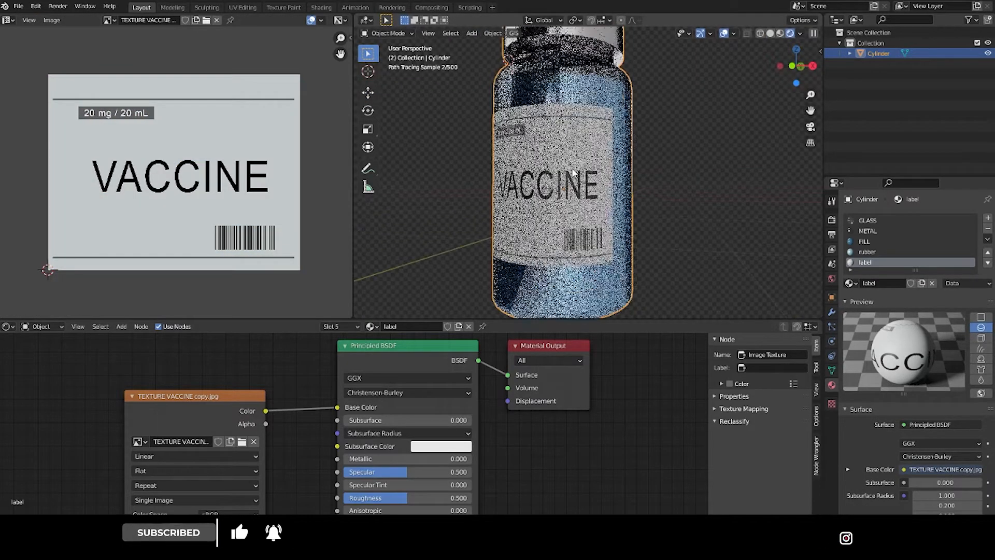
Scale the label faces on the bottle along Z in Edit Mode using the material preview.
mouse_move(573, 170)
middle_down()
mouse_move(599, 171)
mouse_move(610, 193)
mouse_move(586, 200)
mouse_move(609, 174)
middle_up()
scroll(599, 177, down, 2)
key(z)
click(544, 171)
scroll(549, 173, up, 3)
key(Tab)
key(s)
key(z)
click(668, 196)
scroll(658, 197, down, 2)
Unwrap the resized label faces again and rotate their UVs by -90°.
key(u)
click(609, 172)
key(r)
key(9)
key(0)
key(Return)
key(ctrl+z)
key(r)
key(minus)
key(9)
key(0)
key(Return)
Move the label's UVs over the VACCINE image and scale them overall, along Y and along X to fit its edges.
key(g)
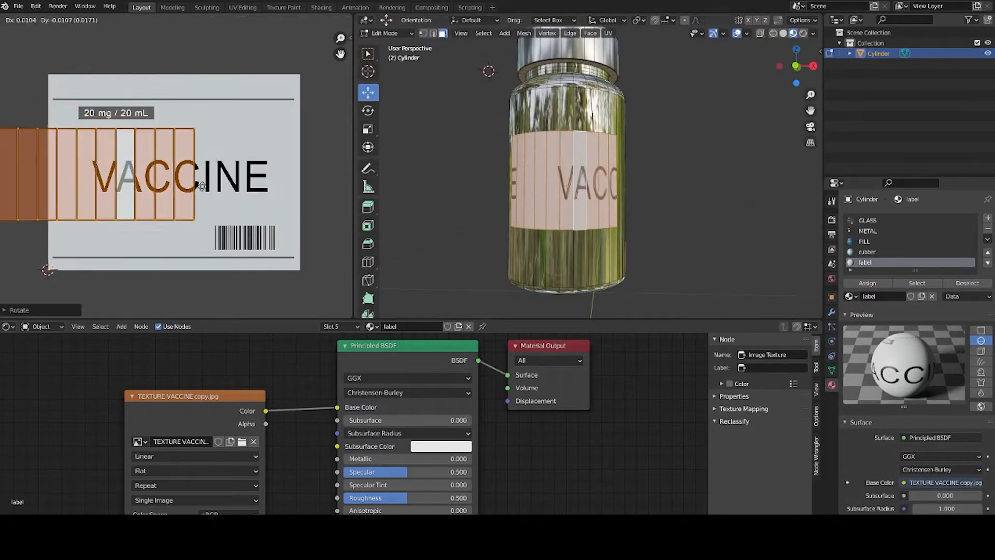
click(279, 185)
key(s)
click(299, 213)
key(s)
key(y)
click(331, 277)
key(s)
key(x)
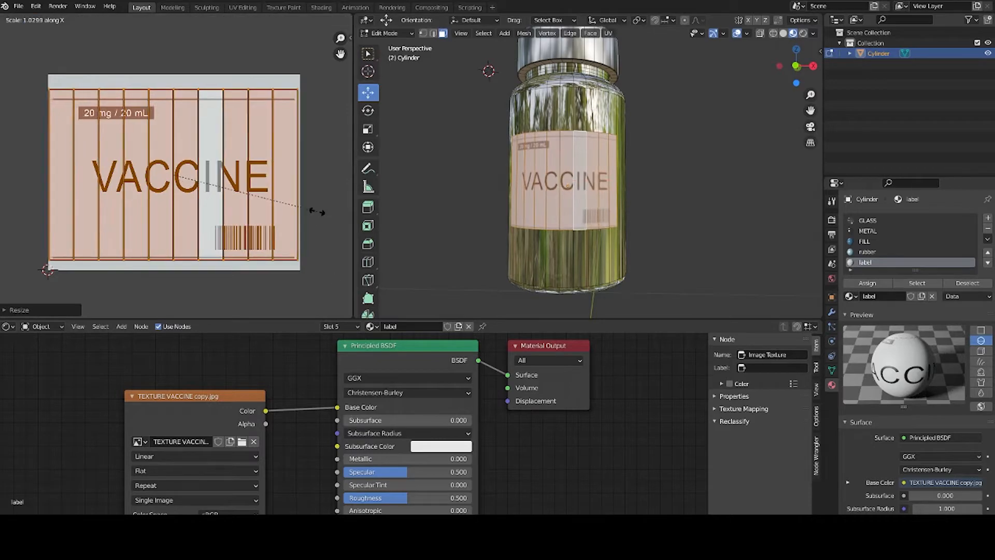
click(318, 212)
Inspect the refitted label on the bottle in Object Mode with the rendered preview, both close up and from a distance.
key(Tab)
key(z)
click(628, 182)
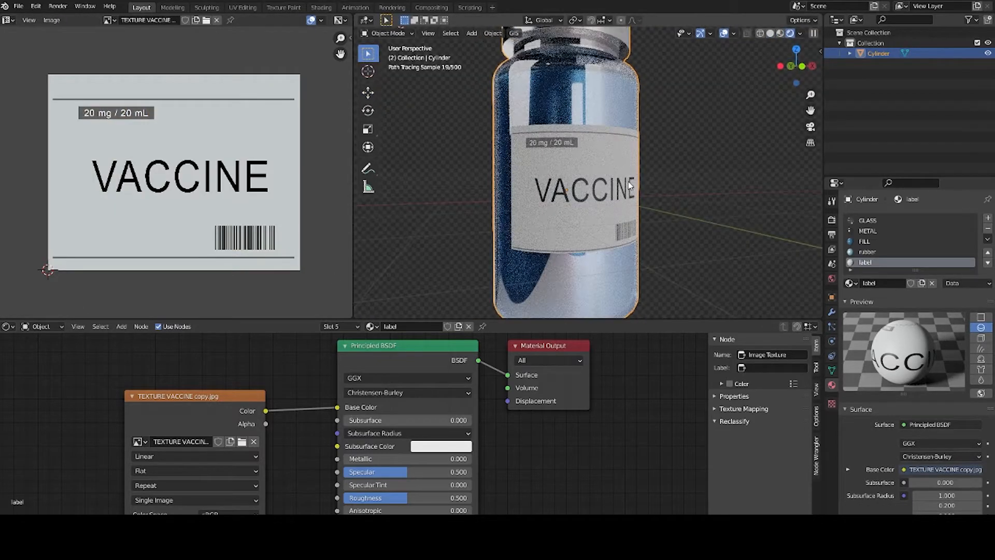
mouse_move(654, 160)
middle_down()
mouse_move(593, 178)
mouse_move(651, 134)
mouse_move(600, 132)
mouse_move(630, 181)
middle_up()
scroll(592, 162, up, 7)
scroll(591, 159, down, 10)
scroll(651, 134, up, 2)
scroll(642, 134, up, 3)
scroll(643, 134, down, 3)
key(KP_1)
scroll(599, 131, down, 3)
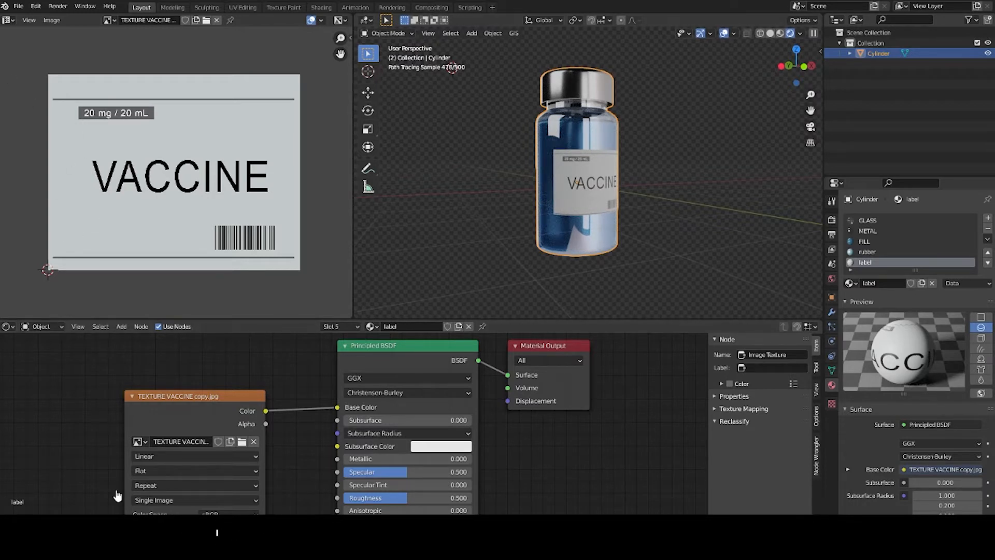
scroll(663, 144, up, 1)
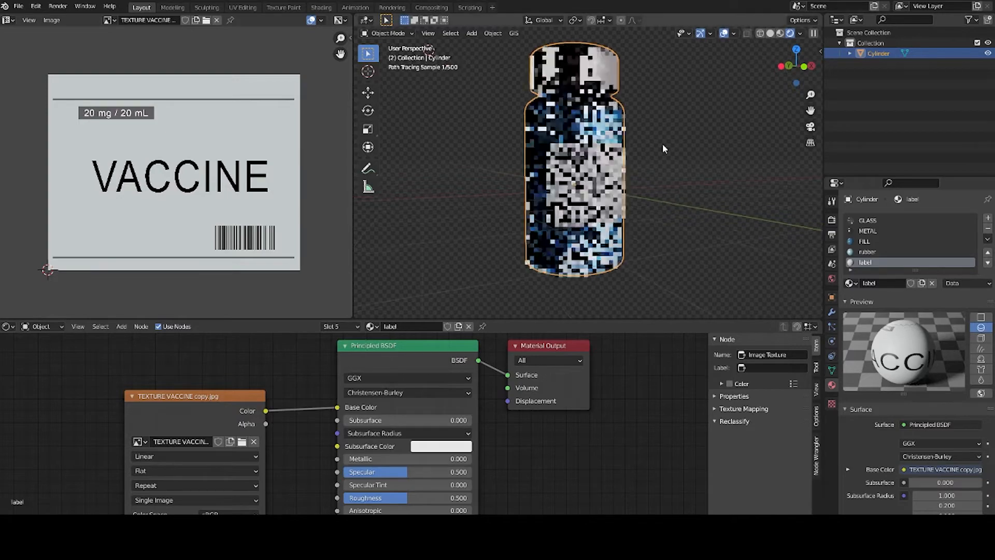
middle_drag(655, 189, 629, 198)
scroll(629, 197, up, 3)
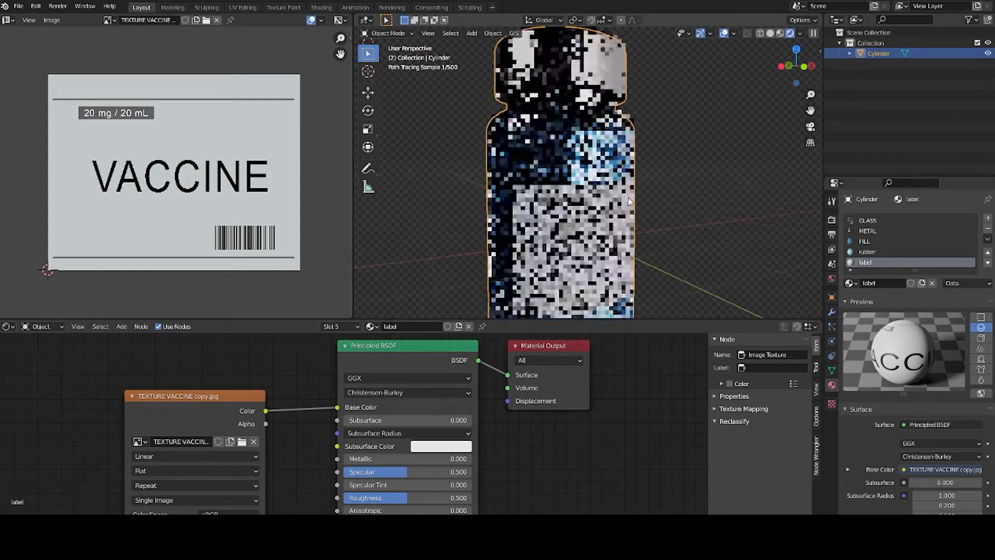
Isolate the blue fill mesh in Edit Mode by selecting its linked geometry and hiding everything else.
key(Tab)
key(shift+z)
scroll(550, 141, up, 4)
middle_drag(550, 141, 542, 160)
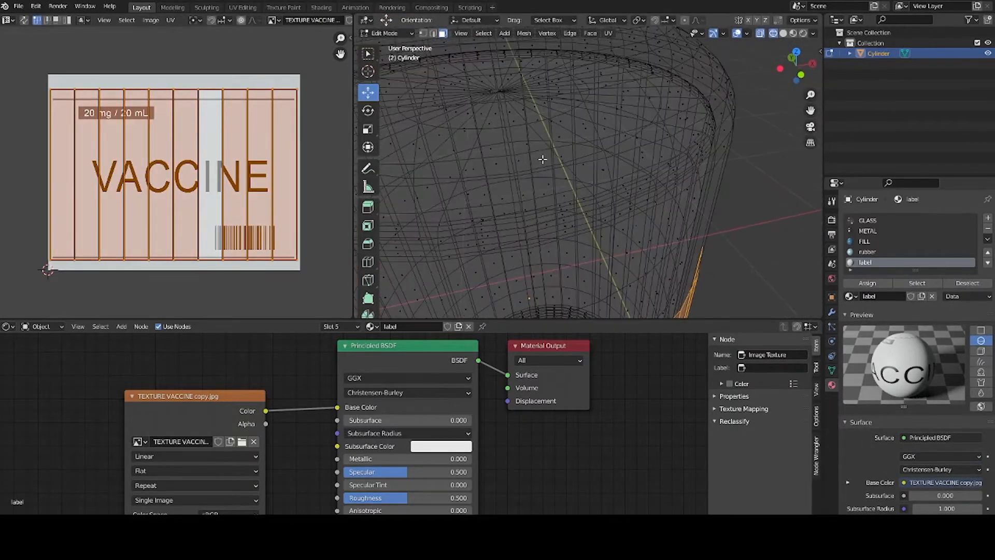
key(shift+z)
mouse_move(513, 104)
middle_down()
mouse_move(580, 111)
mouse_move(594, 164)
middle_up()
key(shift+z)
click(594, 164)
key(ctrl+l)
key(shift+h)
scroll(594, 164, down, 5)
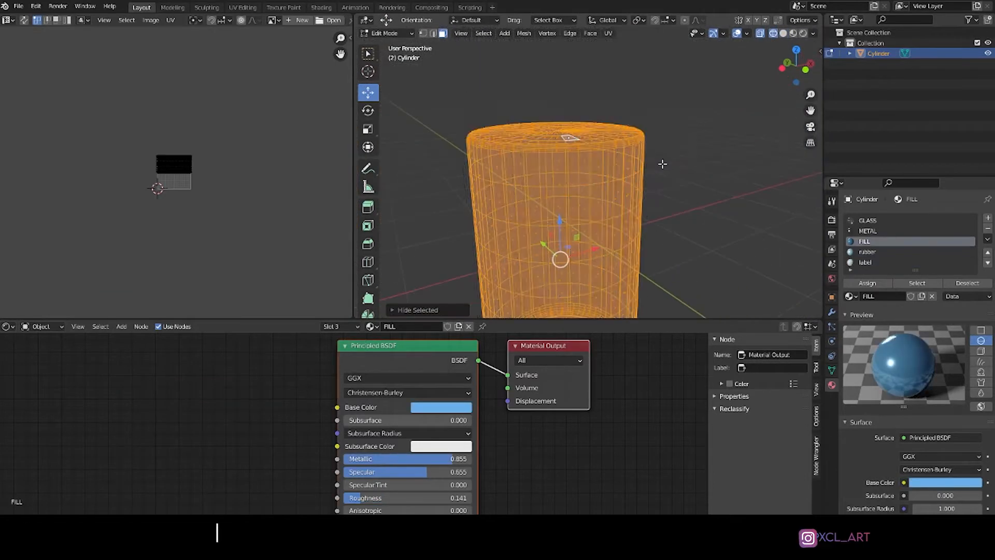
Select all of the fill mesh, switch to Sculpt Mode and pull its top surface slightly with the Grab brush.
middle_drag(662, 162, 600, 193)
key(shift+z)
key(alt+a)
key(a)
click(393, 34)
click(405, 70)
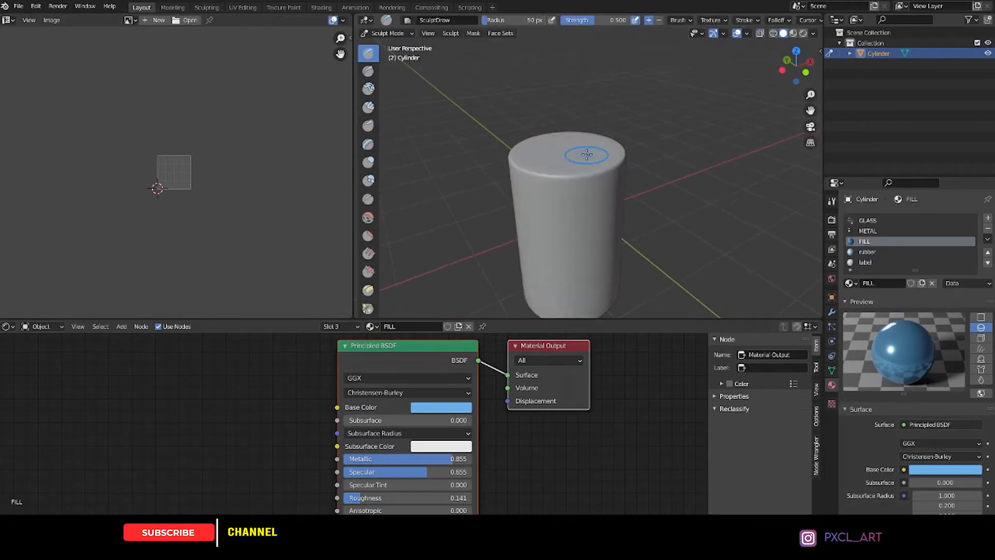
key(g)
middle_drag(576, 203, 571, 182)
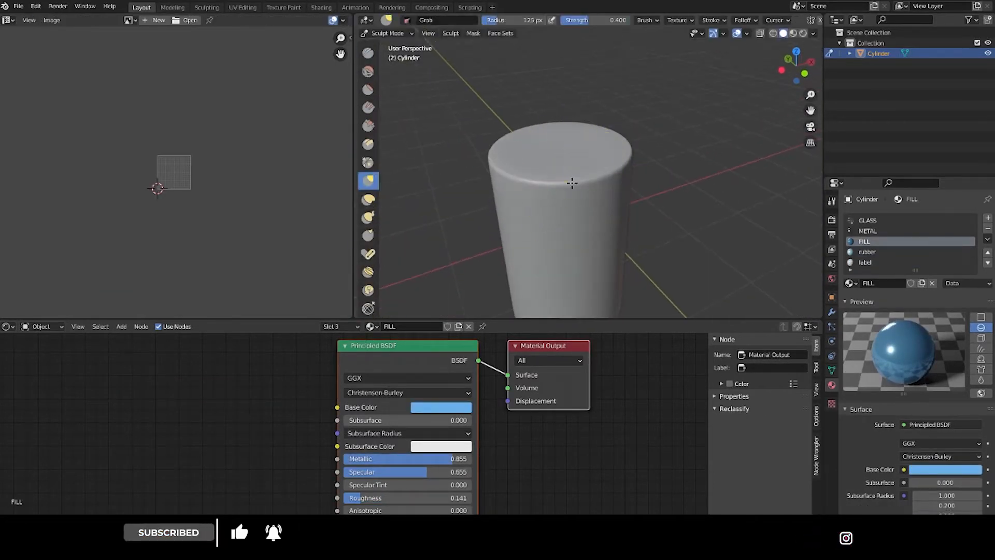
drag(571, 182, 571, 174)
Enlarge the Grab brush and nudge more spots around the fill's top edge from several sides.
middle_drag(643, 172, 613, 153)
key(f)
click(629, 148)
middle_drag(698, 140, 641, 138)
drag(601, 147, 600, 145)
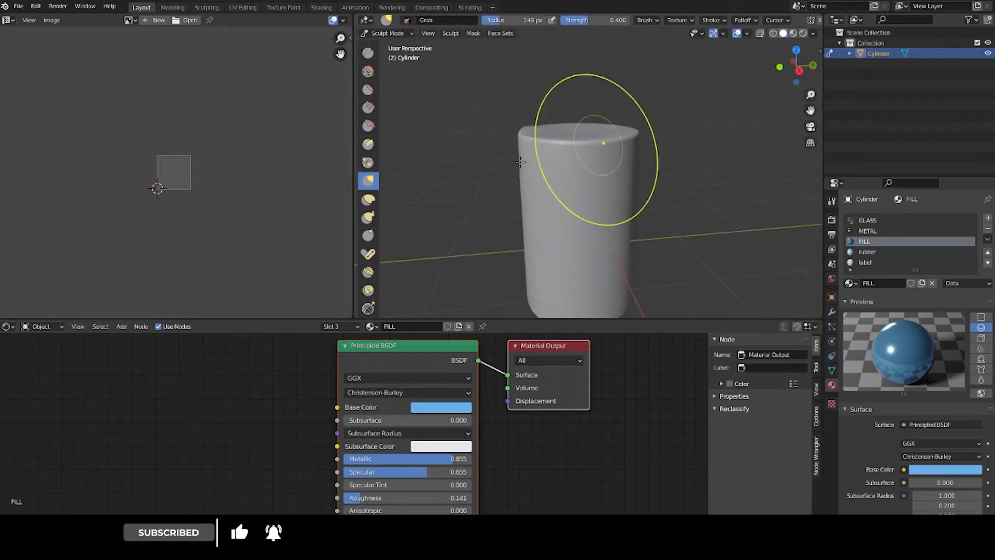
middle_drag(599, 149, 667, 166)
scroll(667, 166, up, 1)
drag(534, 160, 538, 164)
middle_drag(564, 164, 638, 149)
Set the FILL material's subsurface color to pale cyan and its Subsurface value to 0.127.
scroll(637, 150, down, 3)
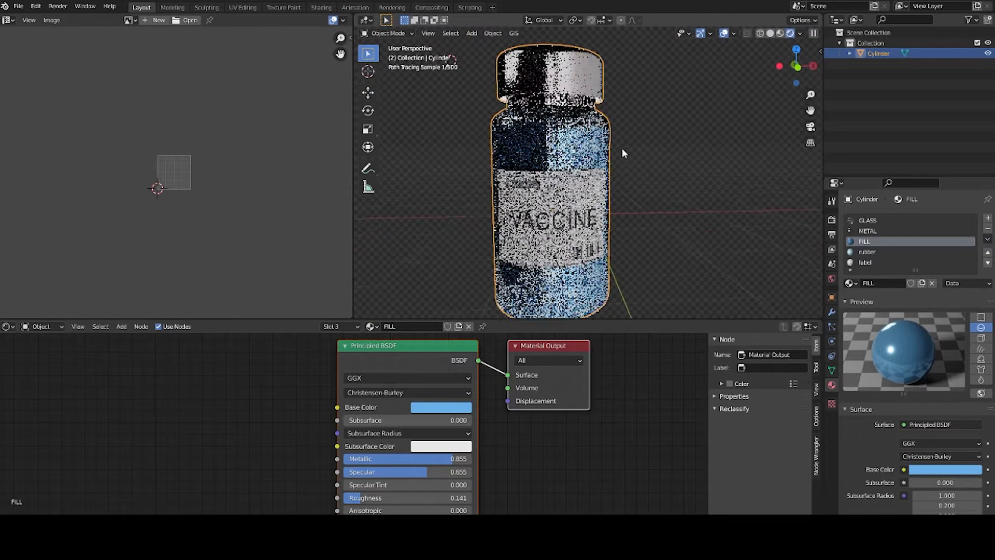
middle_drag(622, 152, 628, 151)
scroll(629, 151, up, 2)
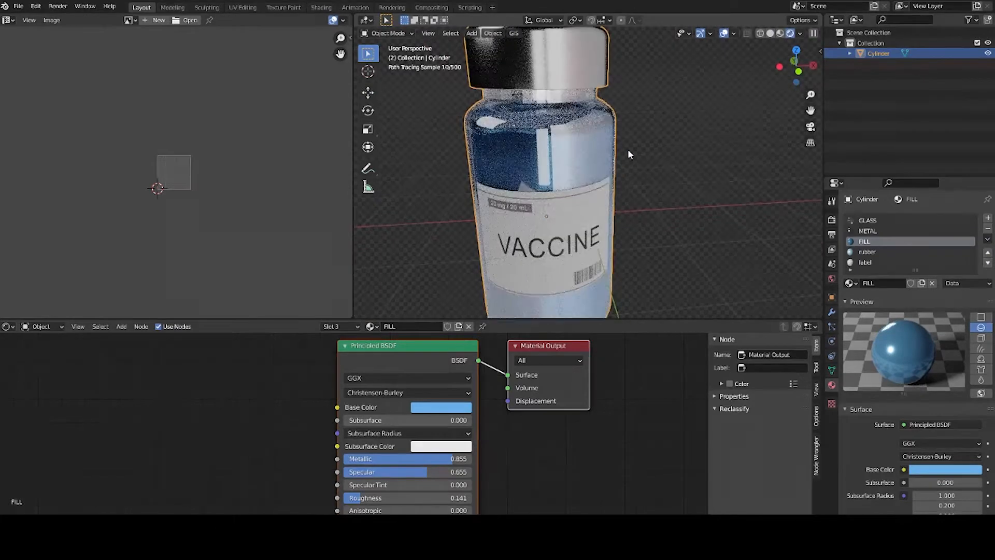
scroll(615, 203, down, 3)
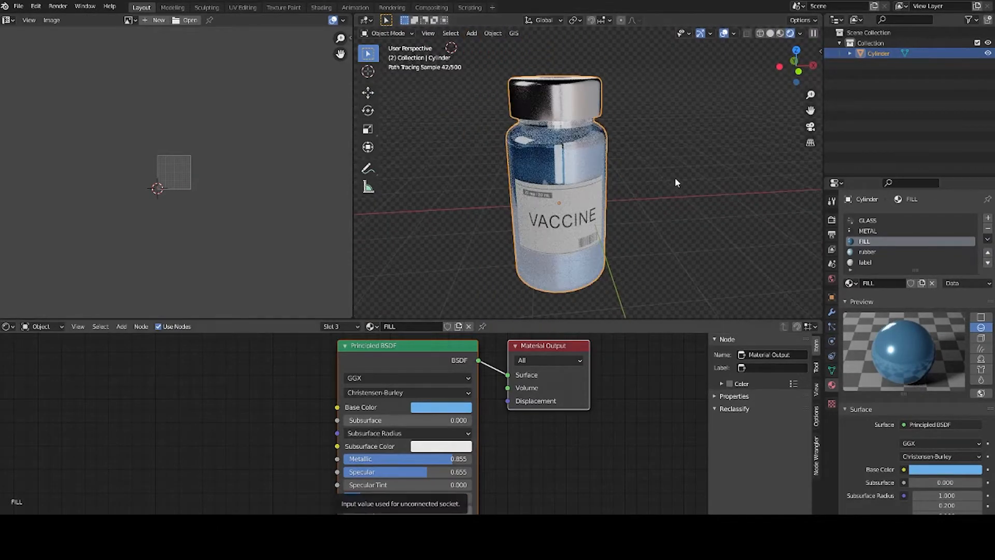
scroll(352, 425, up, 4)
click(444, 455)
drag(501, 279, 502, 268)
drag(457, 418, 478, 418)
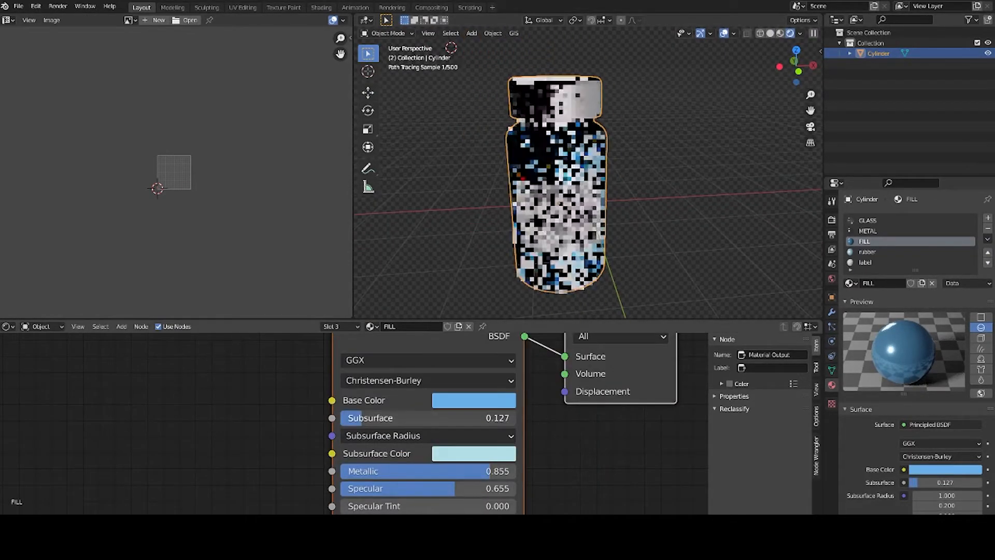
Examine the fill's adjusted surface through the glass shoulder in the rendered preview.
scroll(630, 207, up, 1)
mouse_move(648, 213)
middle_down()
mouse_move(623, 191)
mouse_move(613, 197)
mouse_move(620, 184)
middle_up()
scroll(608, 201, up, 2)
key(KP_1)
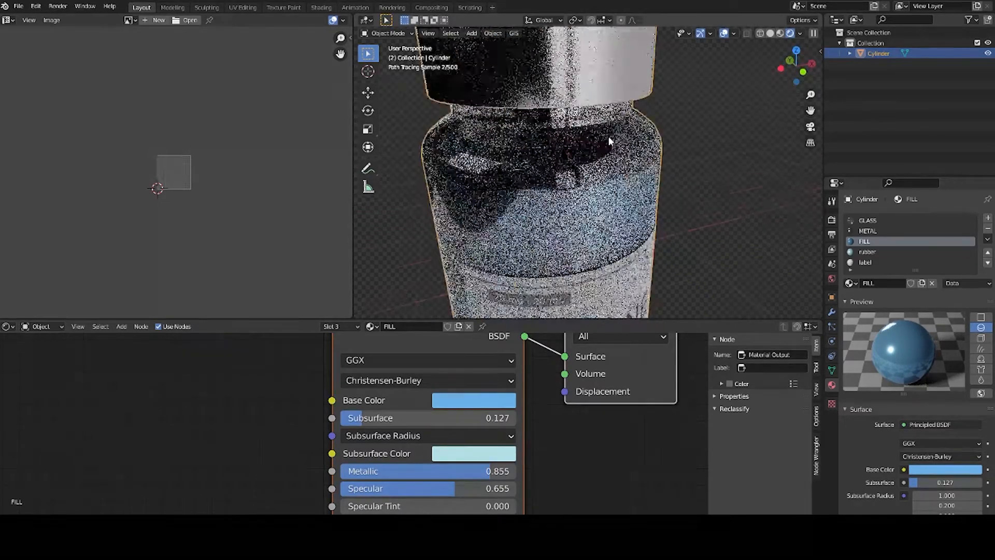
middle_drag(688, 171, 639, 189)
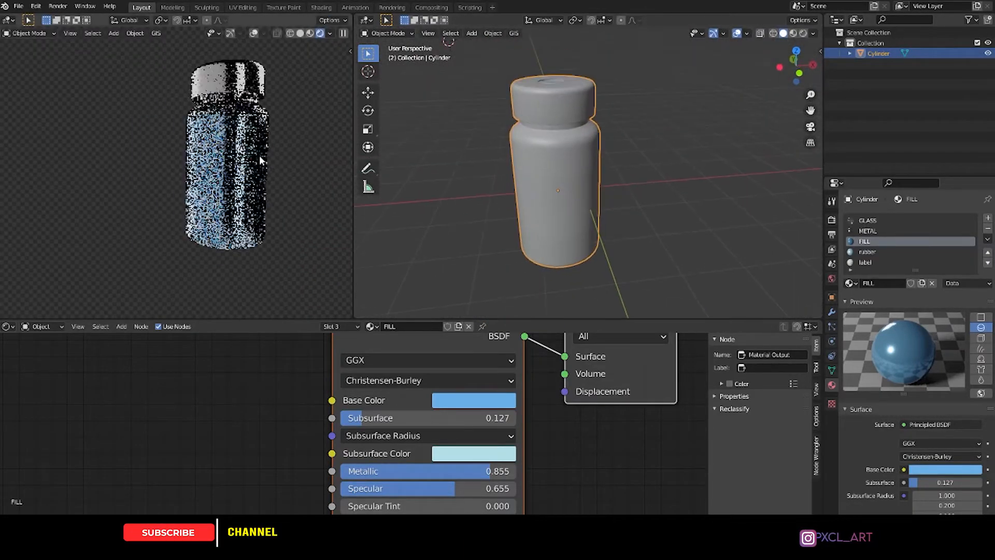
Frame the bottle in a second rendered viewport and examine its front, shoulder and underside.
key(KP_Decimal)
scroll(213, 157, down, 2)
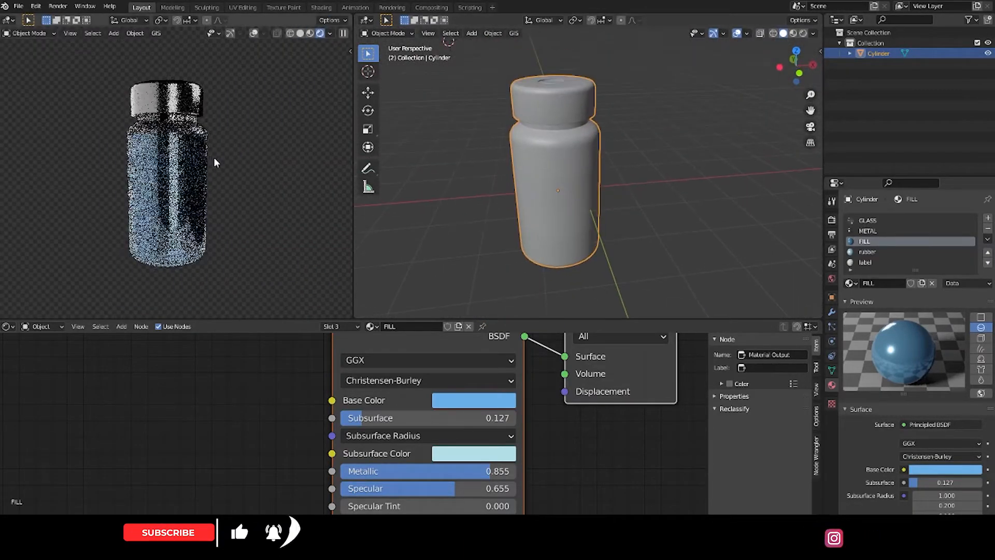
middle_drag(214, 157, 228, 134)
scroll(229, 134, up, 1)
middle_drag(620, 192, 574, 179)
scroll(575, 179, up, 1)
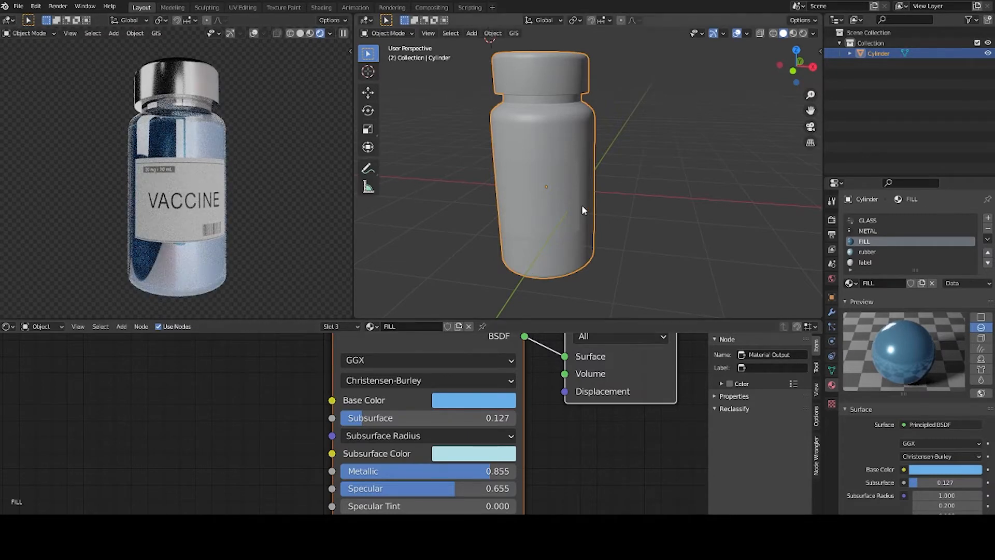
scroll(548, 436, up, 1)
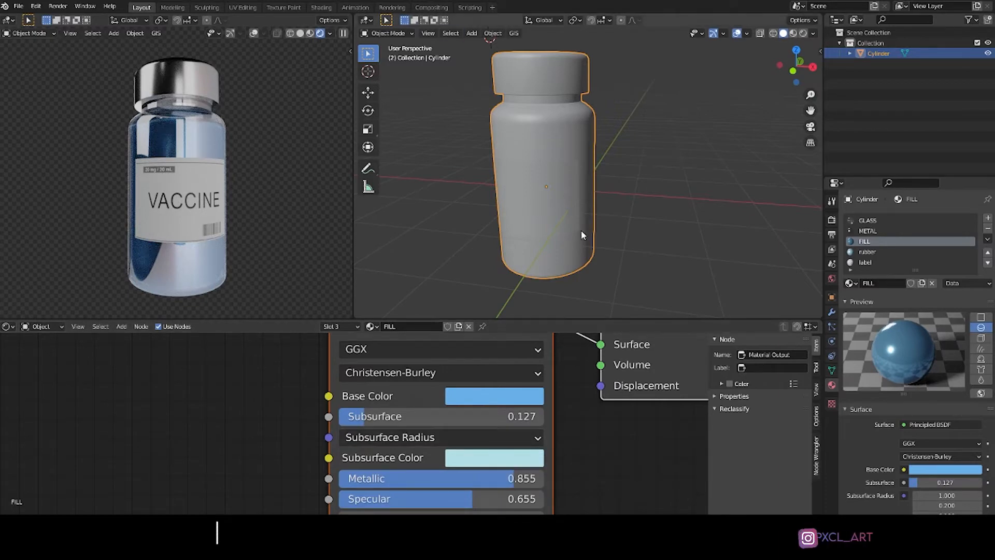
scroll(571, 158, up, 4)
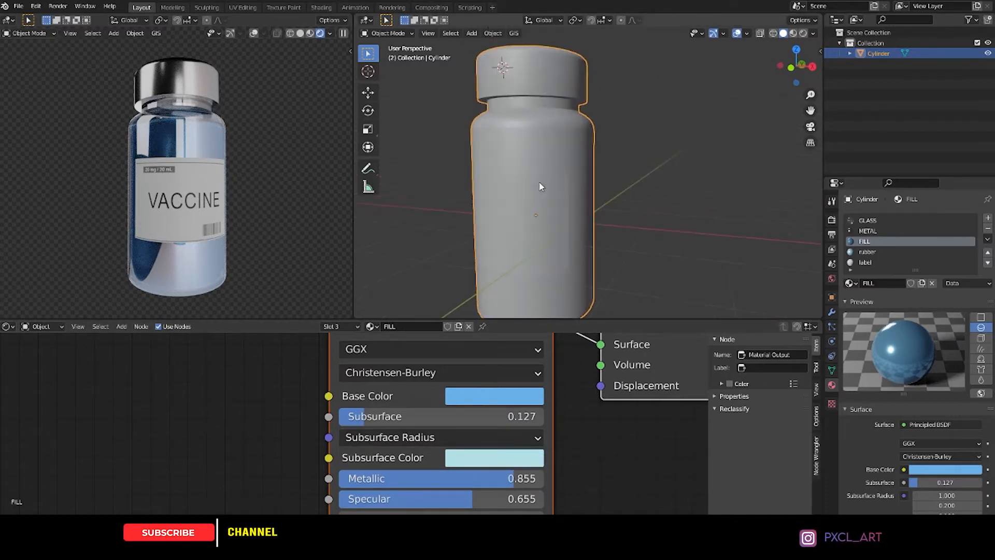
scroll(234, 153, up, 3)
middle_drag(608, 180, 604, 171)
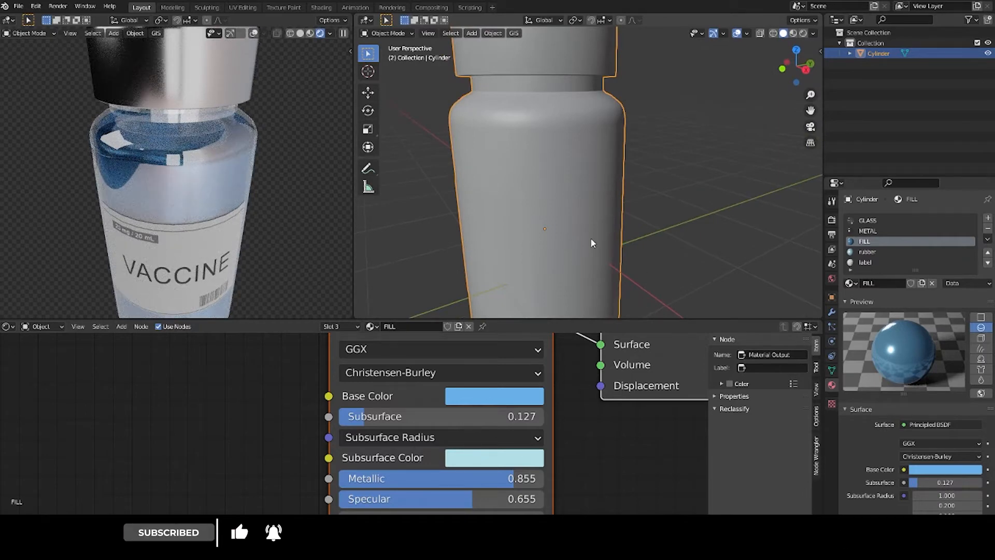
middle_drag(619, 227, 617, 220)
scroll(275, 183, down, 2)
middle_drag(276, 183, 283, 136)
scroll(259, 178, down, 1)
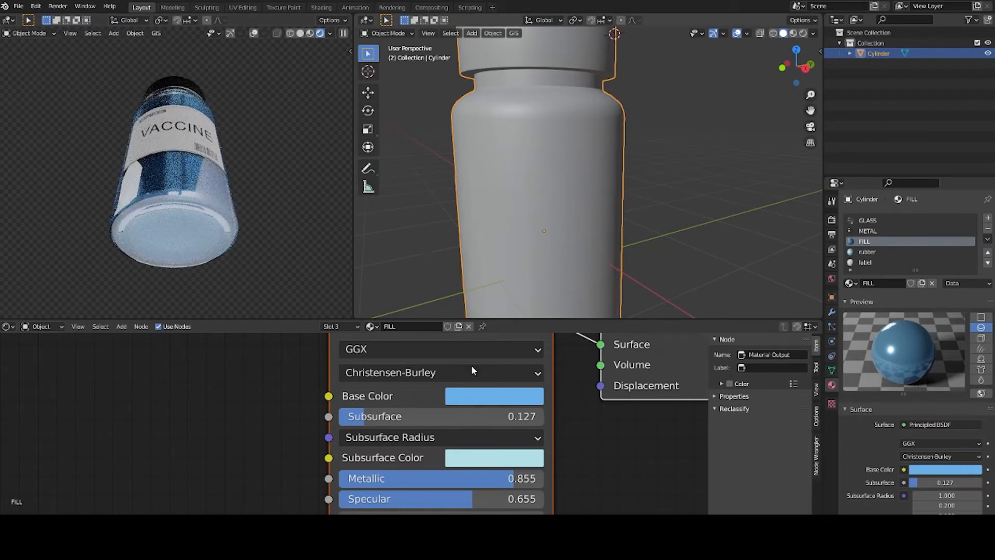
Select the centre vertex of the bottle's underside, grow the selection by one ring and rescale it.
middle_drag(596, 207, 591, 78)
key(Tab)
key(1)
scroll(505, 140, up, 3)
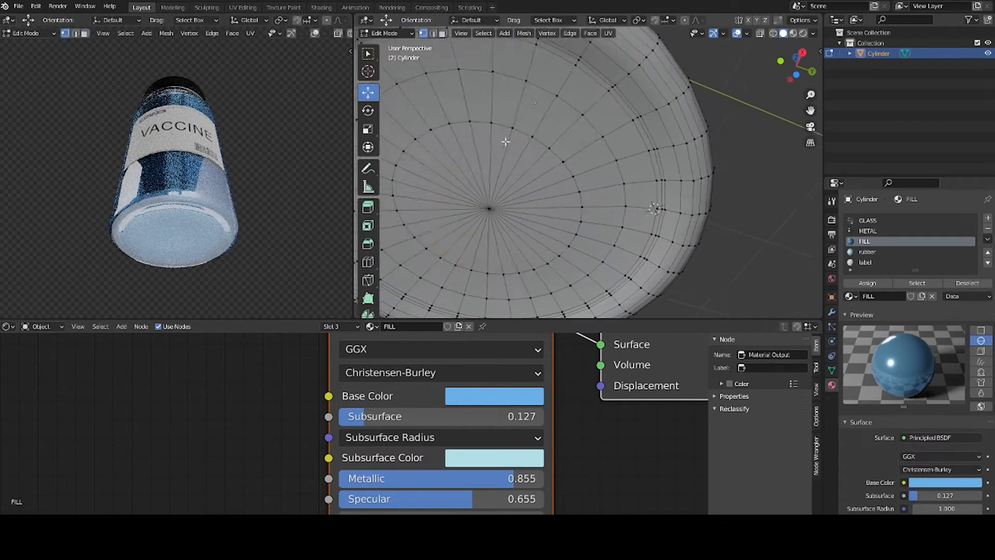
click(489, 209)
key(ctrl+KP_Add)
scroll(656, 183, down, 2)
key(s)
click(658, 152)
Scale the outer edge loop of the bottle's underside slightly inward and check the base in the render.
middle_drag(658, 153, 633, 150)
shift+middle_drag(633, 150, 643, 68)
alt+click(485, 146)
key(s)
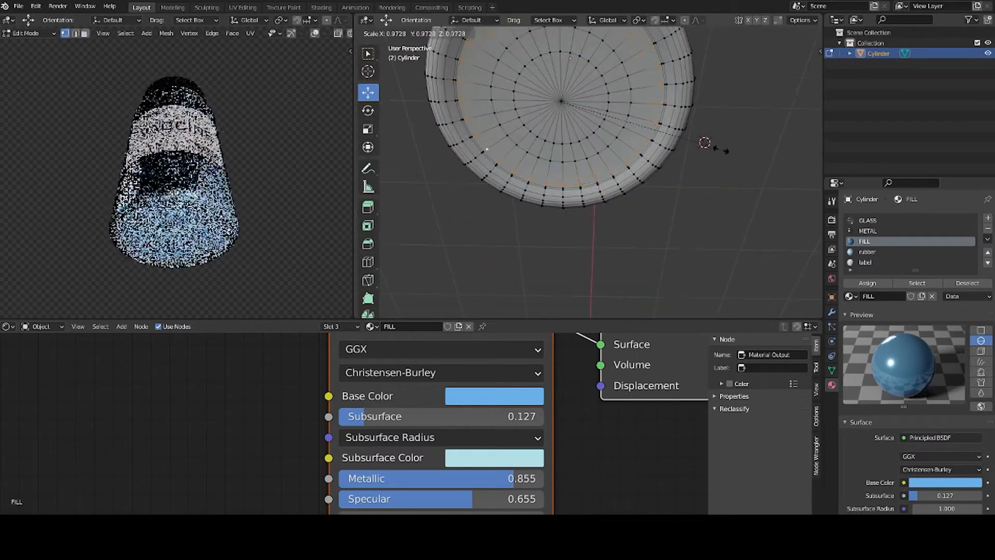
click(714, 145)
scroll(623, 194, up, 3)
click(726, 197)
middle_drag(197, 207, 197, 135)
scroll(197, 135, up, 3)
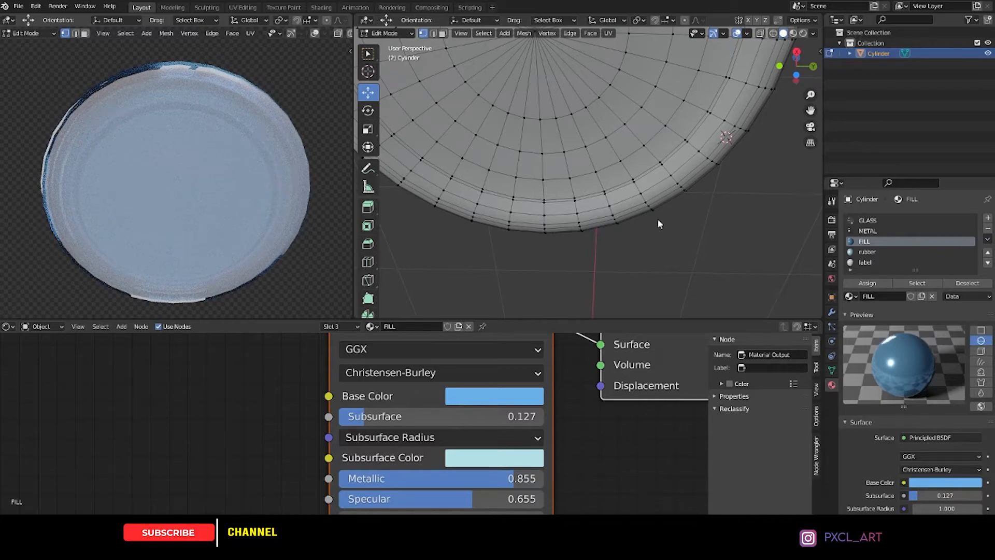
Select an edge loop near the rim of the bottle's underside and move it along Z.
alt+click(656, 174)
middle_drag(656, 173, 596, 208)
scroll(600, 204, down, 3)
key(g)
key(z)
click(539, 148)
click(674, 218)
key(Tab)
key(Tab)
Examine the reshaped base, the labelled front and the neck beneath the cap in both viewports.
shift+middle_drag(570, 104, 663, 248)
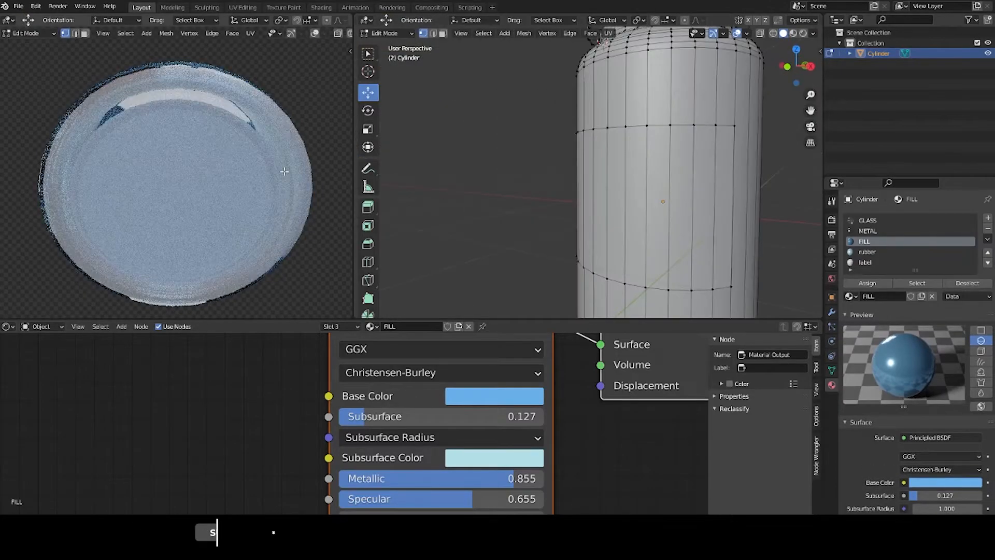
middle_drag(228, 93, 276, 179)
scroll(576, 171, down, 3)
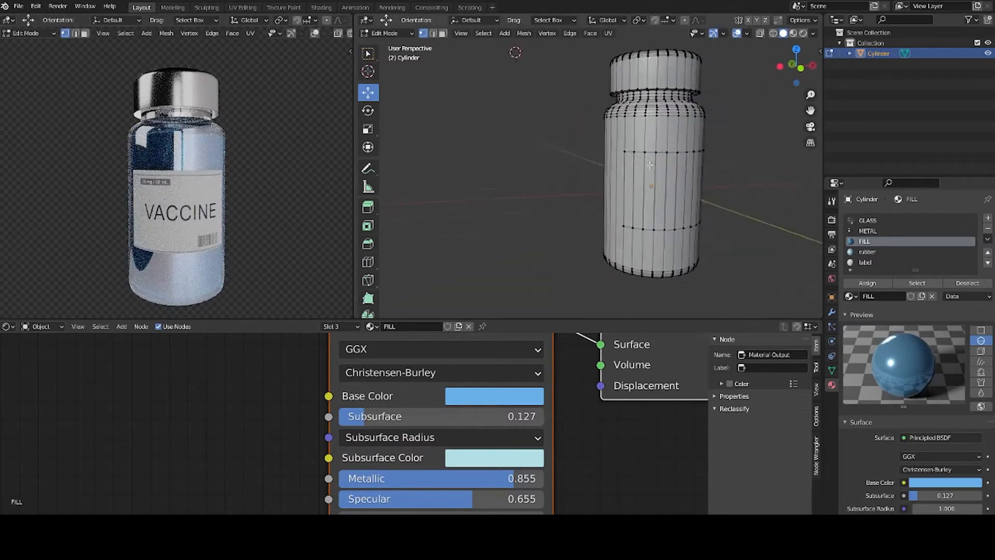
middle_drag(557, 171, 587, 179)
scroll(586, 207, up, 6)
scroll(278, 134, up, 2)
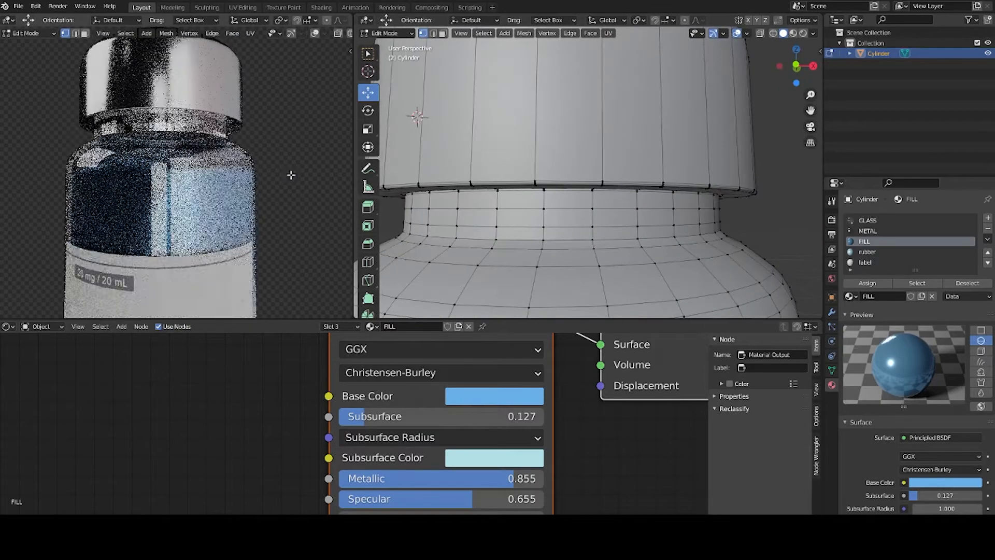
middle_drag(459, 156, 469, 179)
key(shift+z)
click(442, 177)
middle_drag(544, 166, 552, 140)
scroll(557, 156, down, 2)
click(302, 134)
Select the edge loops around the neck beneath the cap and assign the rubber material to them.
scroll(607, 178, up, 5)
alt+click(605, 179)
middle_drag(576, 179, 539, 196)
alt+shift+click(573, 224)
key(ctrl+z)
alt+shift+click(538, 198)
alt+shift+click(489, 220)
shift+click(612, 139)
mouse_move(586, 166)
middle_down()
mouse_move(604, 148)
mouse_move(571, 237)
mouse_move(474, 194)
mouse_move(617, 285)
mouse_move(603, 192)
mouse_move(588, 230)
middle_up()
key(shift+z)
click(876, 252)
click(876, 285)
middle_drag(551, 184, 567, 96)
scroll(215, 135, down, 1)
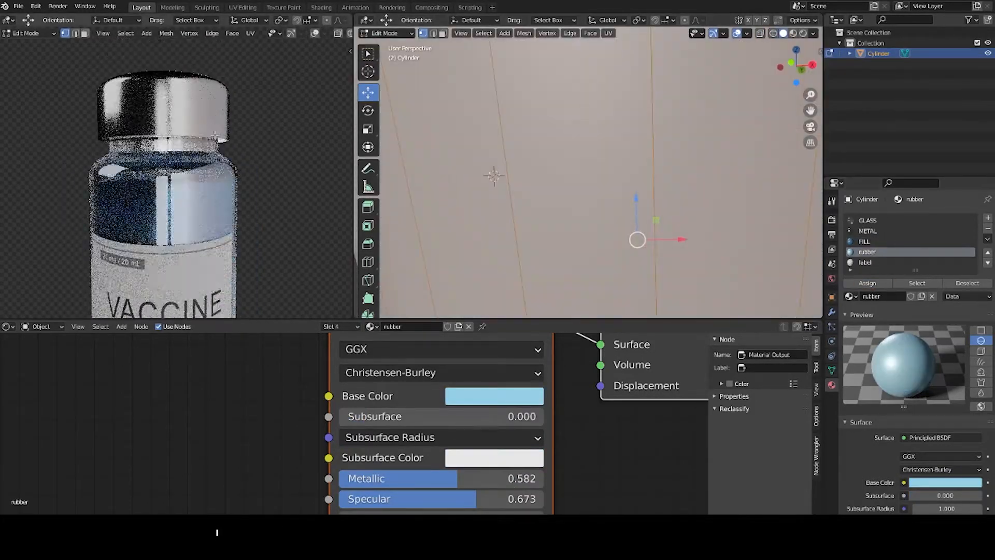
Delete the edge loop where the bottle's neck meets the shoulder beneath the cap.
scroll(215, 135, up, 3)
scroll(591, 171, down, 6)
key(shift+z)
middle_drag(591, 172, 575, 195)
middle_drag(223, 161, 233, 184)
middle_drag(643, 207, 617, 197)
scroll(617, 197, up, 4)
key(shift+z)
alt+click(646, 200)
key(x)
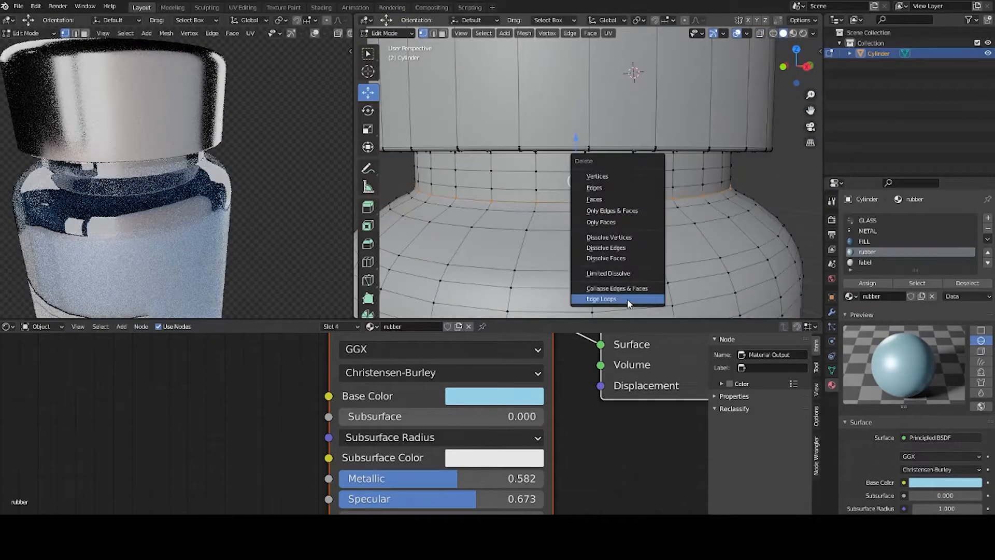
click(629, 303)
Add a Subdivision Surface modifier to the bottle and check its effect in the render.
key(Tab)
key(Tab)
scroll(585, 181, up, 2)
scroll(586, 182, down, 4)
key(Tab)
click(832, 312)
click(870, 220)
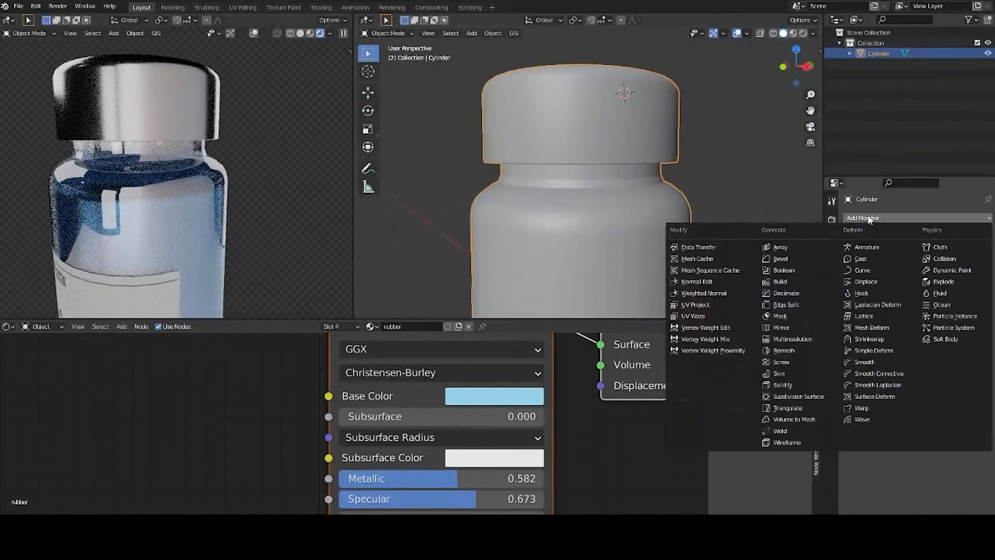
click(799, 396)
middle_drag(240, 226, 256, 166)
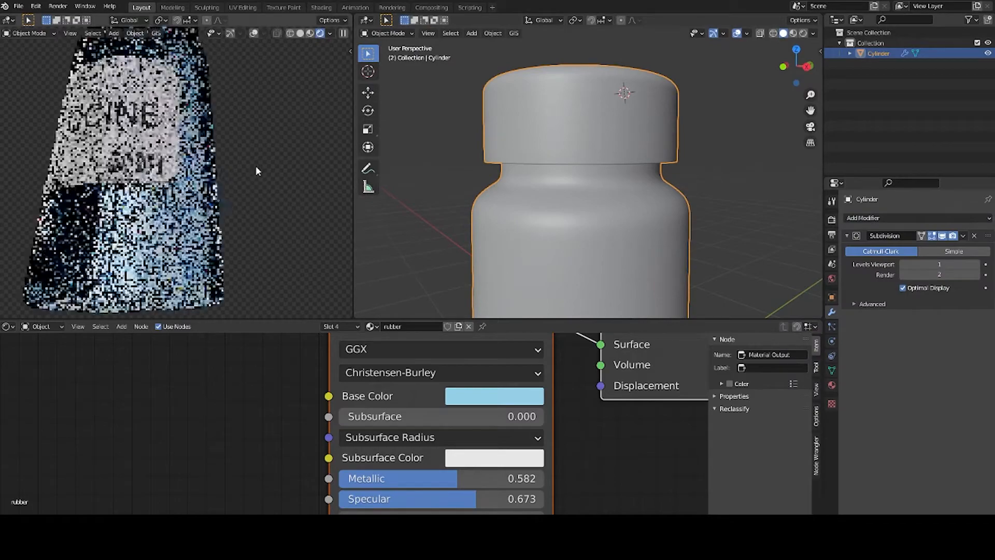
scroll(661, 214, down, 2)
Insert a loop cut on the bottle's side beside the label's upper corner.
key(Tab)
shift+middle_drag(658, 239, 591, 189)
scroll(648, 177, up, 2)
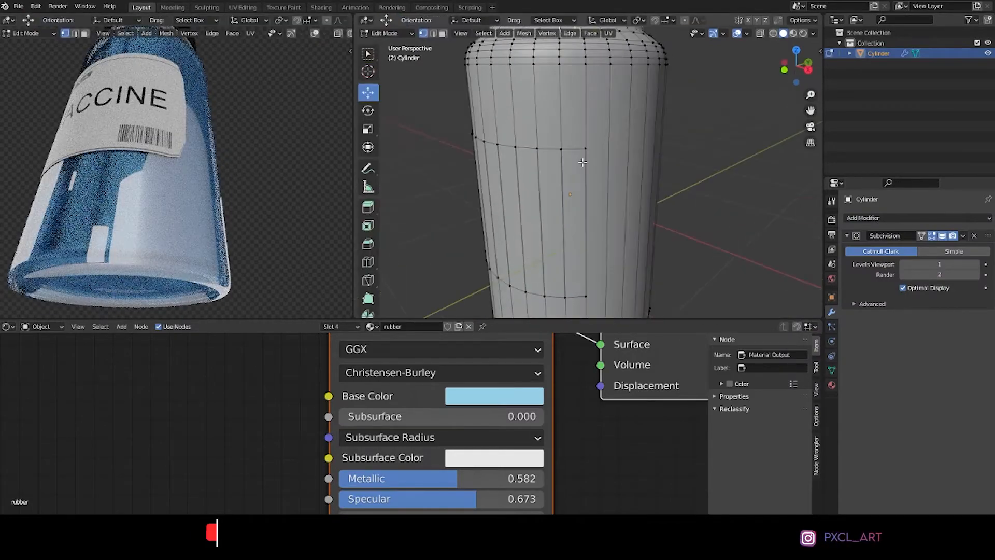
key(ctrl+r)
click(578, 150)
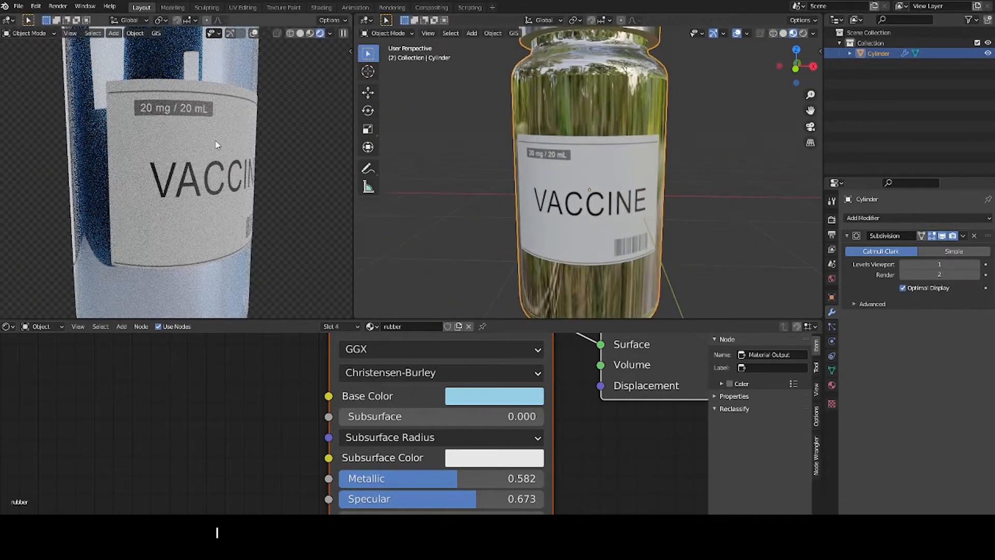
Examine the subdivided bottle's label, neck and cap in the rendered view.
middle_drag(216, 144, 248, 166)
scroll(243, 120, up, 6)
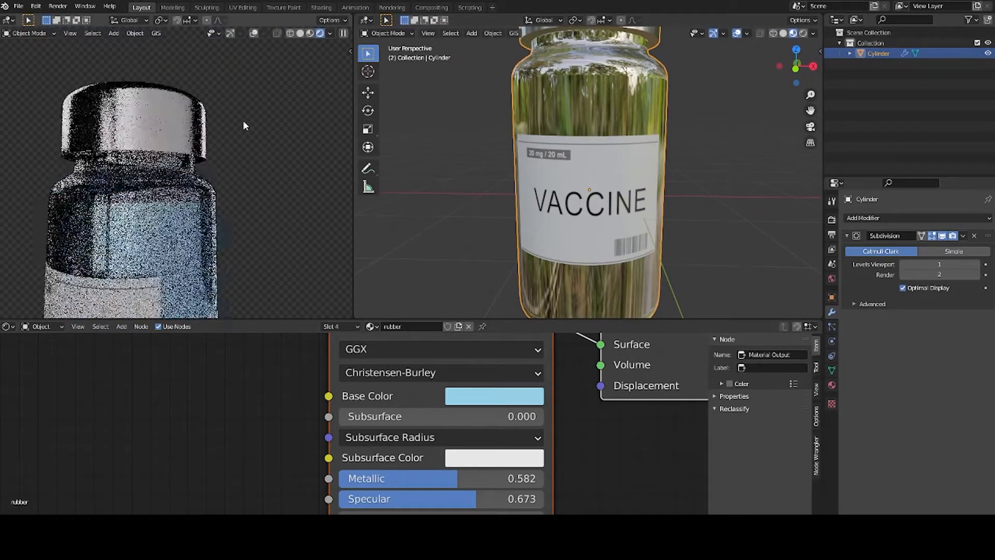
scroll(225, 141, down, 6)
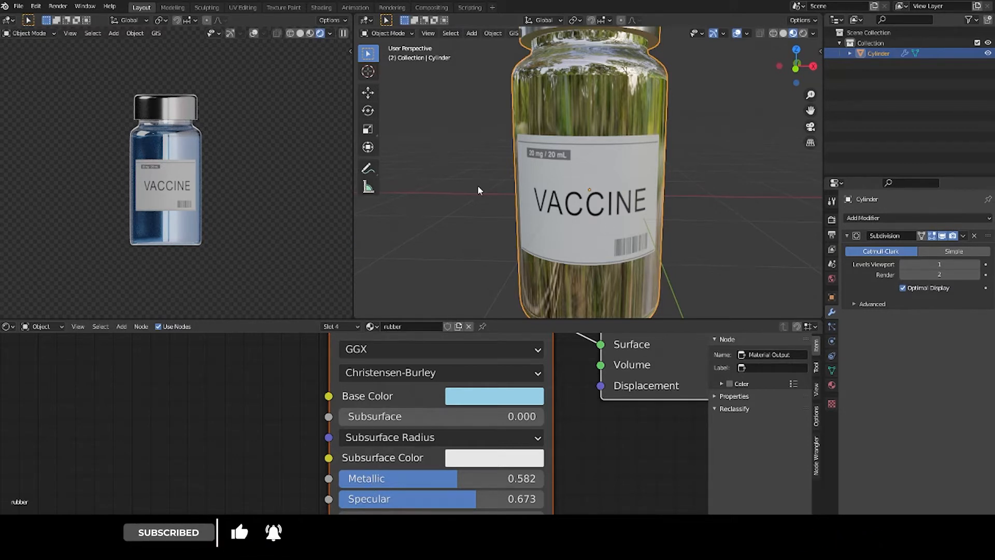
middle_drag(233, 181, 227, 188)
scroll(227, 189, down, 2)
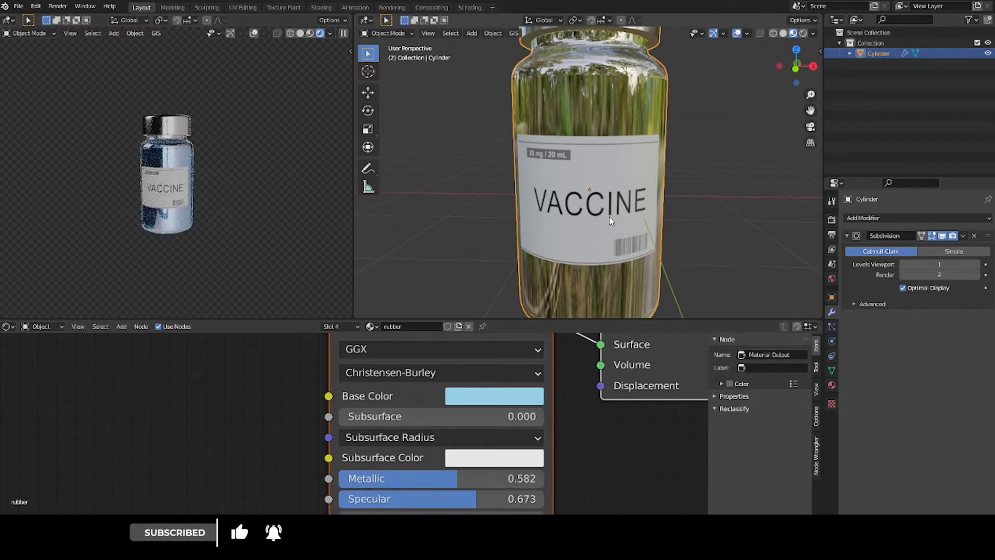
scroll(611, 220, down, 3)
Open the world settings and compare the bottle's render under different environment images.
click(832, 384)
click(832, 279)
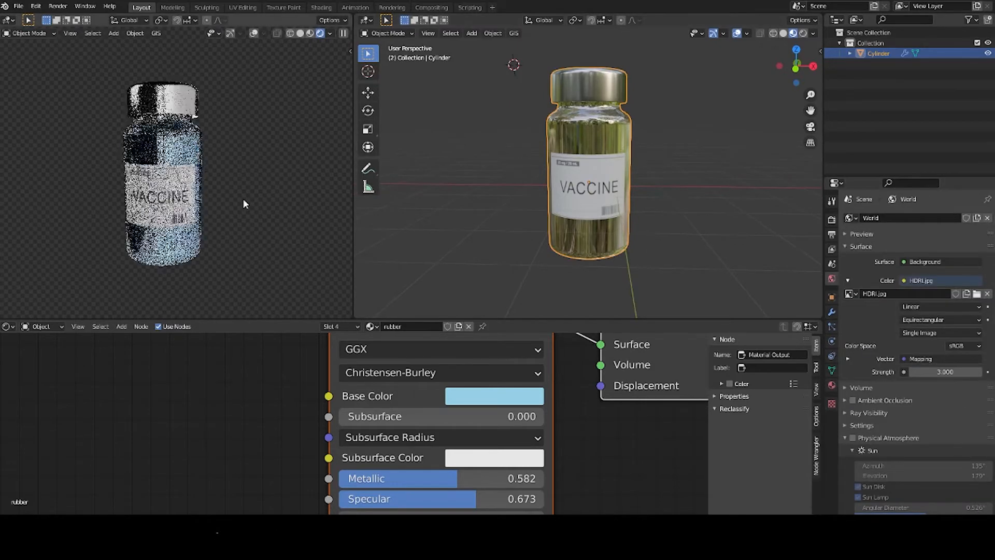
middle_drag(244, 198, 255, 200)
scroll(301, 245, down, 1)
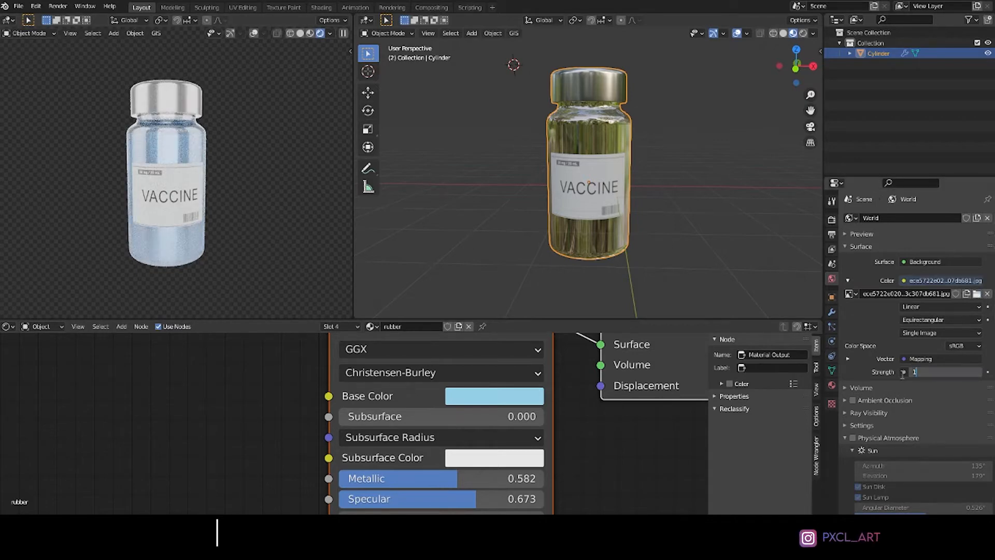
scroll(238, 154, up, 2)
scroll(244, 154, up, 2)
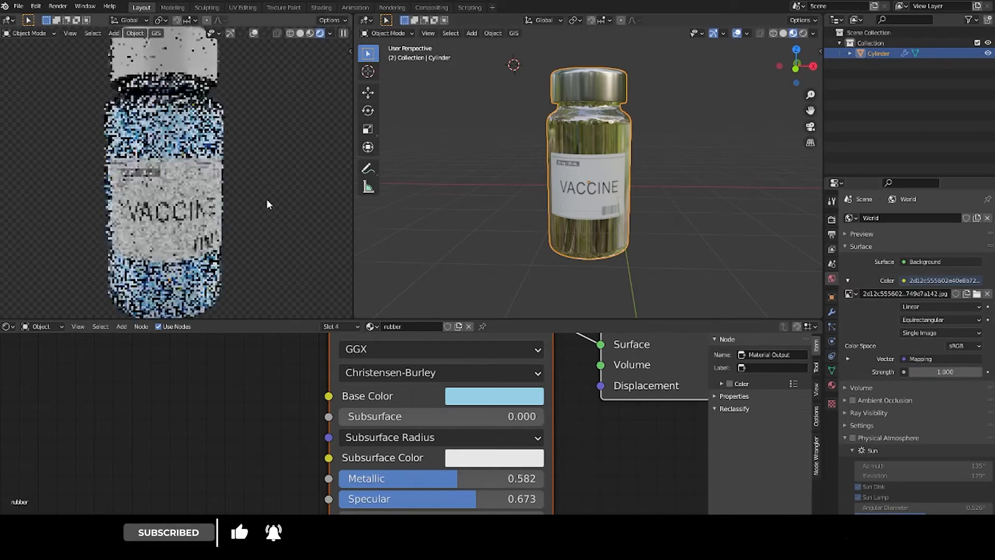
scroll(263, 194, down, 2)
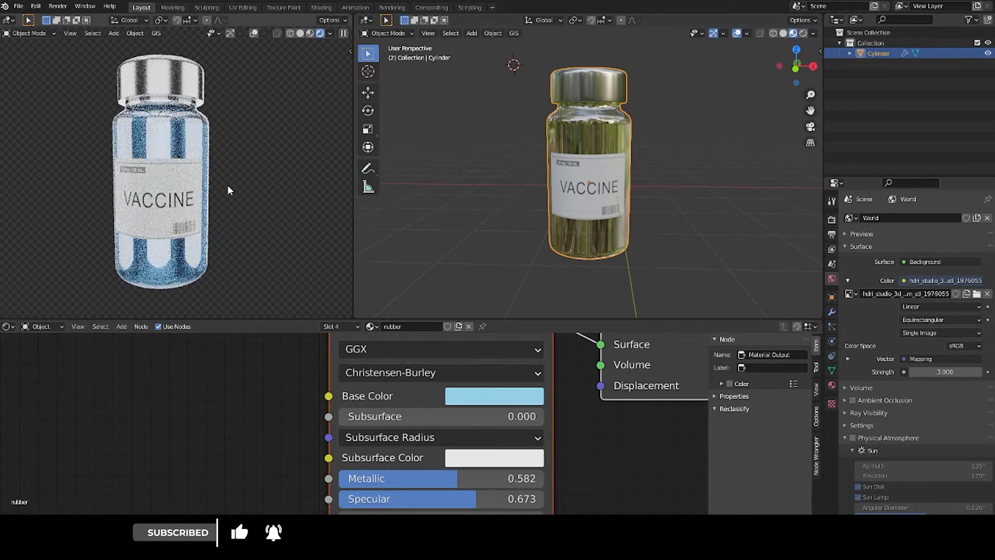
scroll(262, 179, up, 1)
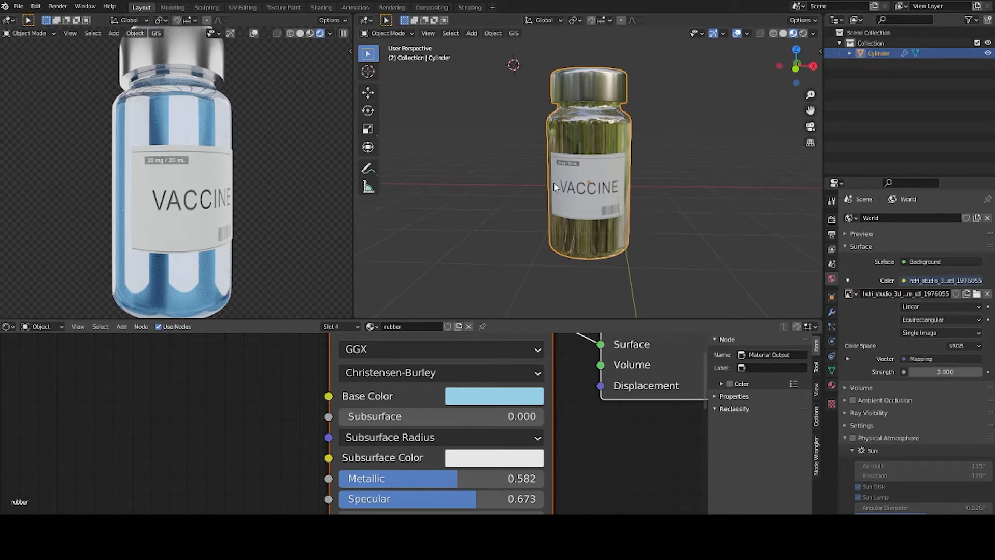
middle_drag(291, 217, 263, 230)
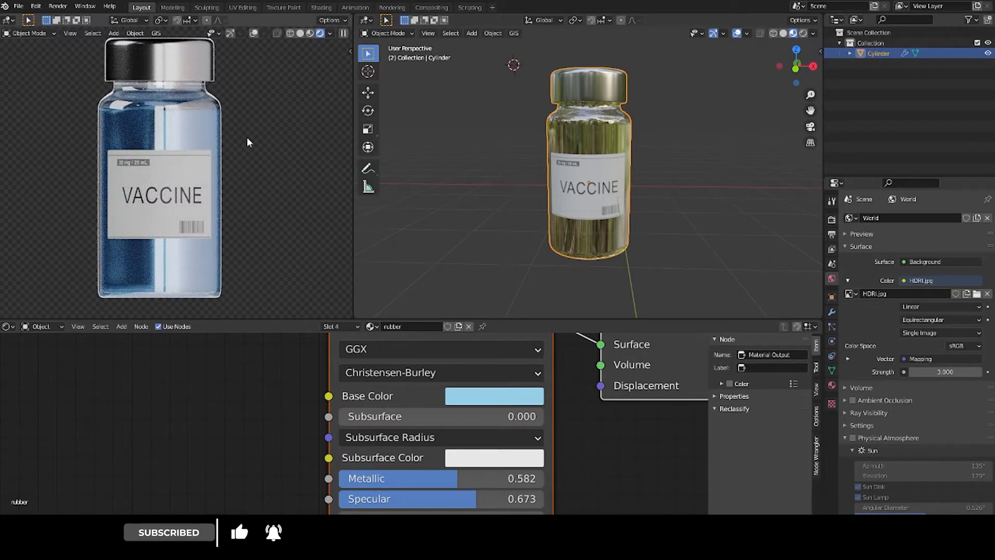
middle_drag(247, 138, 279, 157)
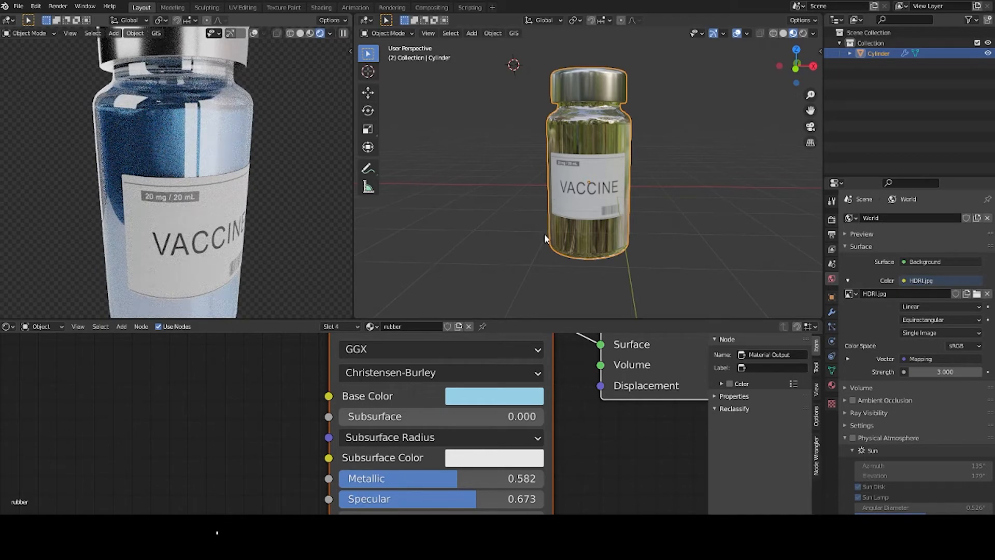
scroll(250, 132, down, 4)
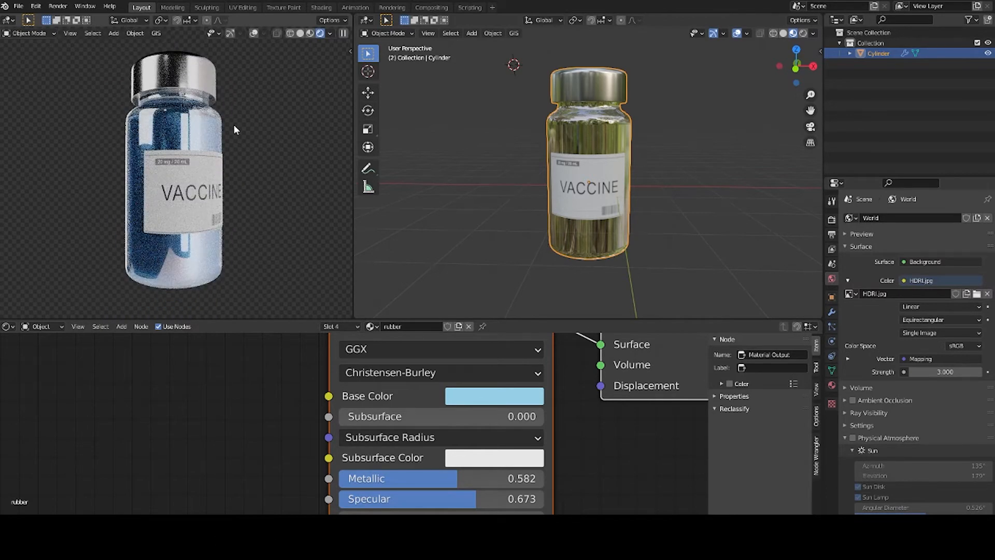
middle_drag(234, 130, 220, 131)
Adjust the base color of the FILL material to a light blue.
click(832, 385)
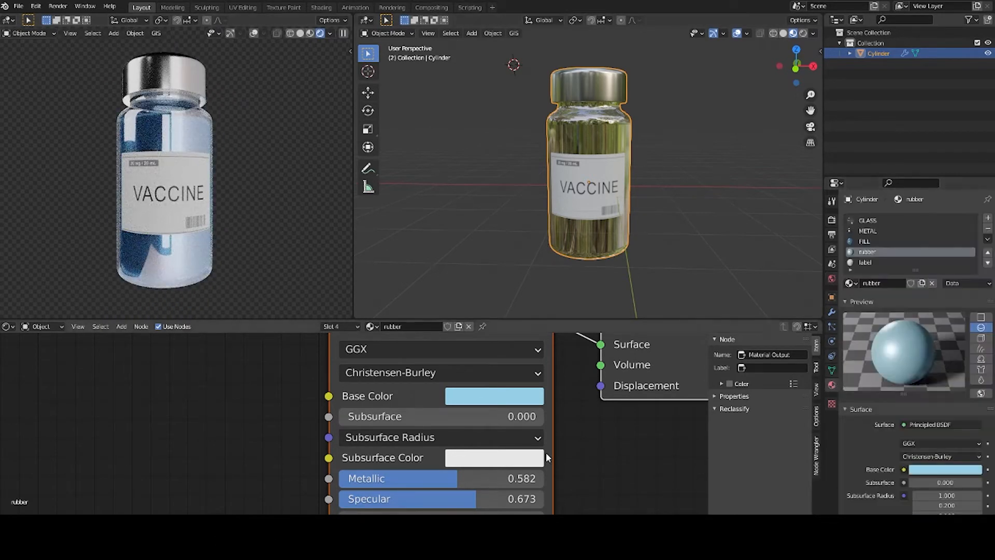
click(865, 241)
scroll(549, 431, up, 1)
click(534, 388)
drag(574, 121, 587, 87)
scroll(178, 138, up, 3)
Set the FILL material's subsurface to 0.177 and its subsurface color to a pale blue.
click(534, 467)
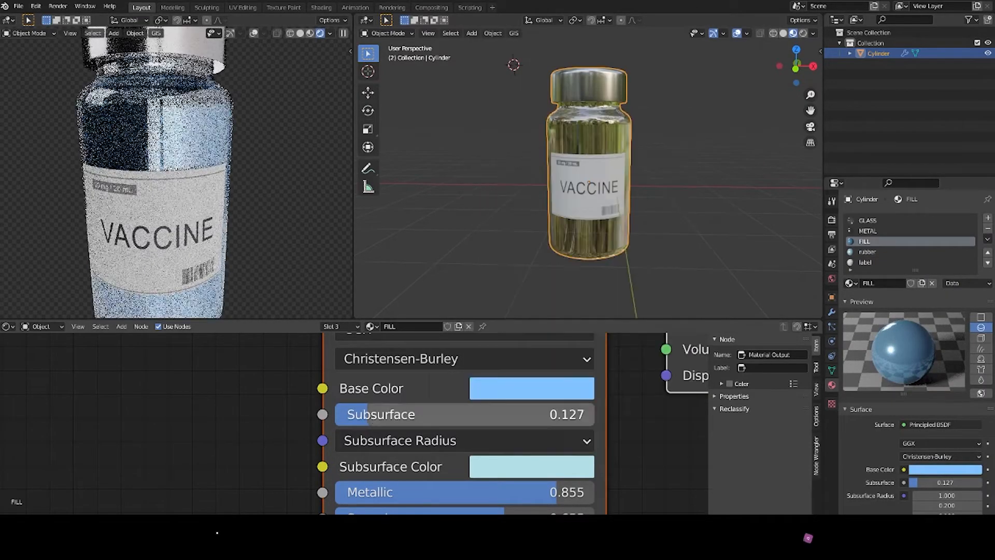
drag(394, 415, 407, 415)
click(534, 467)
click(578, 188)
Examine the adjusted fill through the glass from the front, the underside and the shoulder in the render.
scroll(269, 161, down, 2)
middle_drag(238, 136, 280, 164)
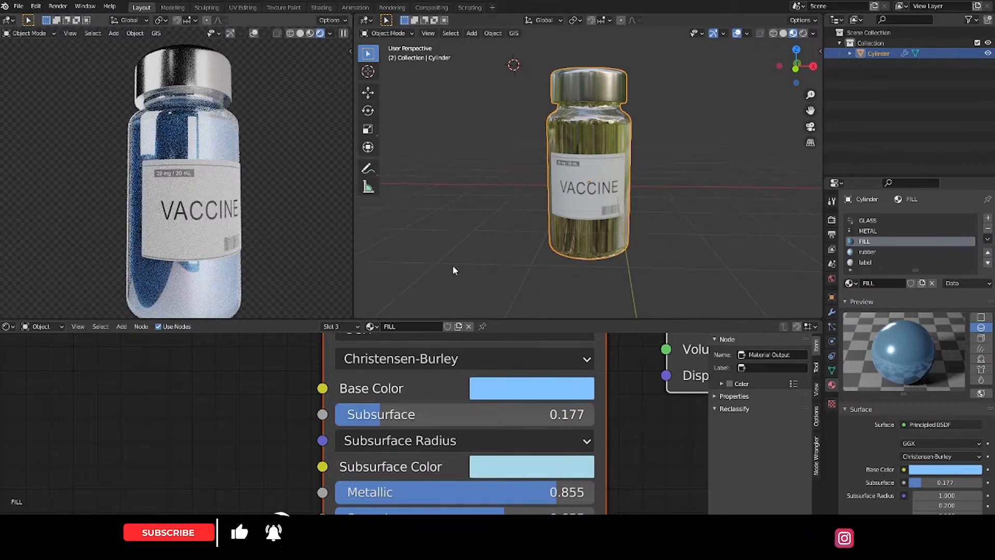
scroll(256, 176, up, 1)
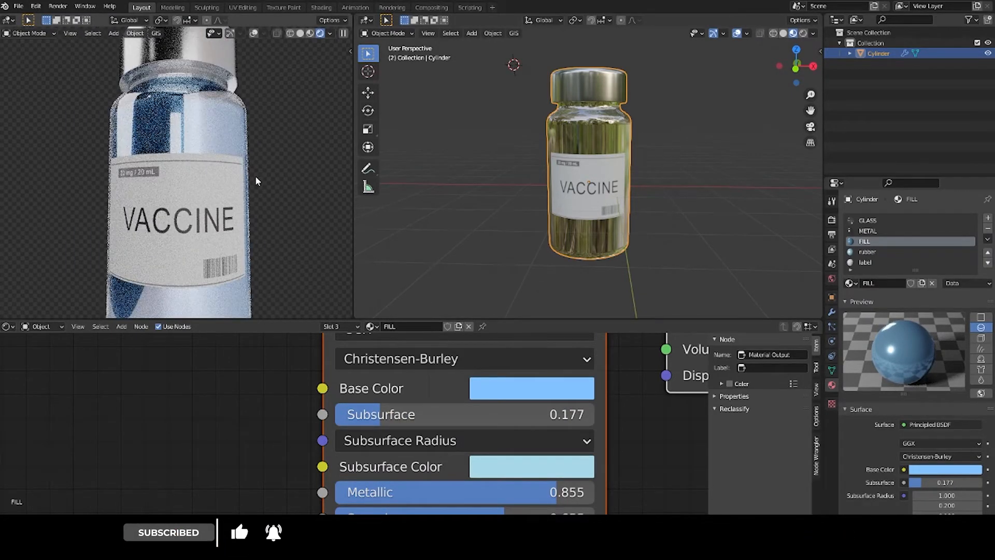
middle_drag(256, 176, 229, 171)
scroll(229, 170, down, 1)
middle_drag(231, 254, 238, 221)
scroll(239, 220, up, 1)
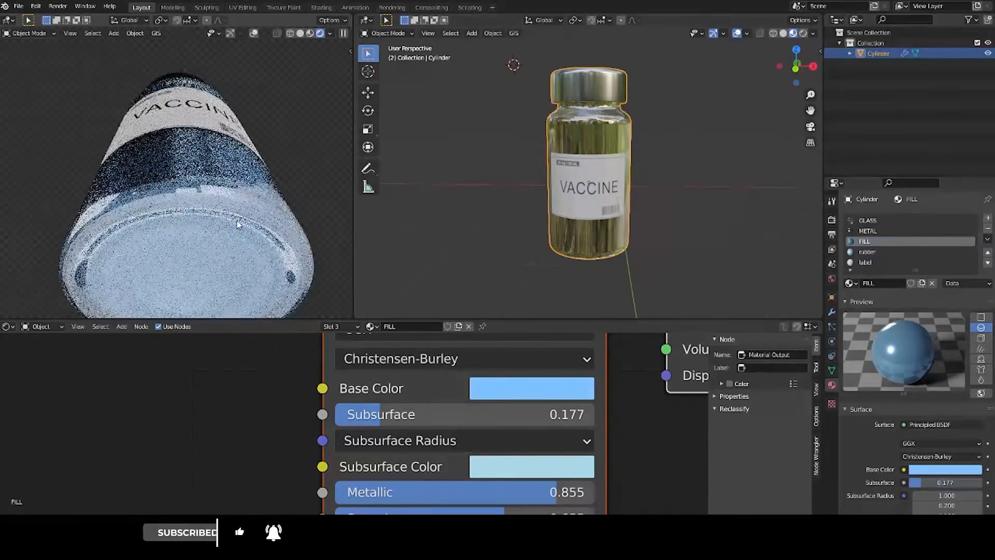
scroll(239, 207, up, 2)
middle_drag(241, 130, 255, 262)
scroll(249, 165, down, 3)
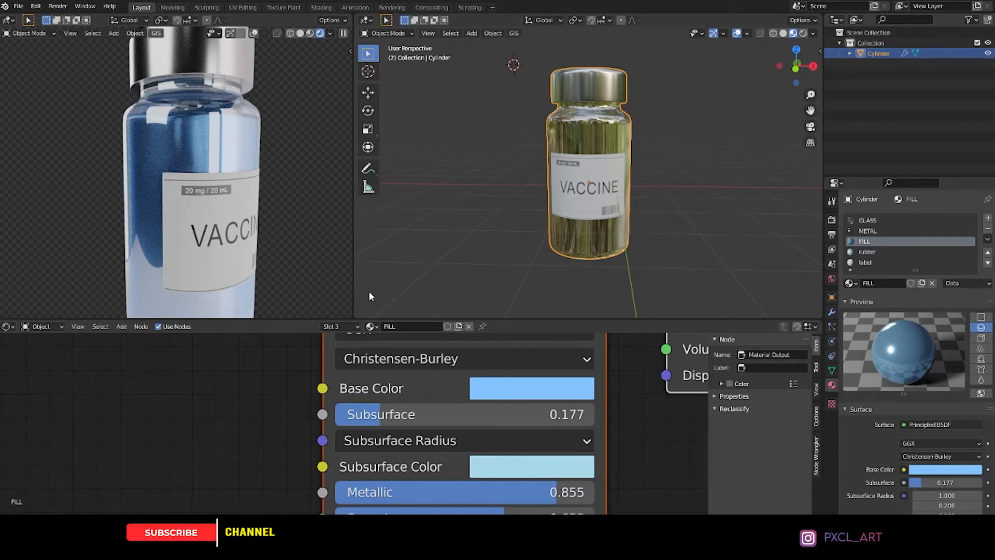
scroll(223, 182, up, 3)
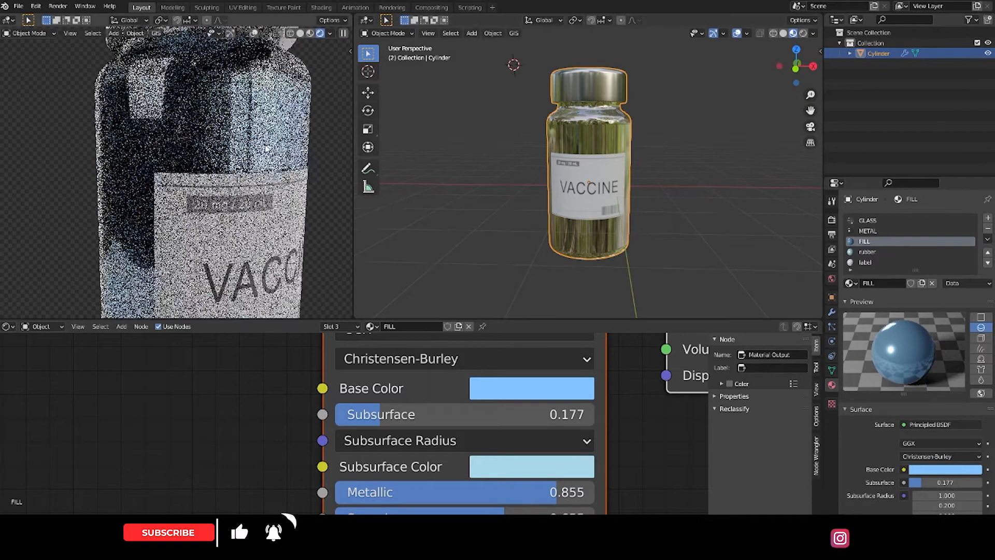
scroll(223, 181, down, 7)
Add a camera and align it to the current view of the bottle.
scroll(620, 194, down, 3)
key(shift+a)
click(588, 274)
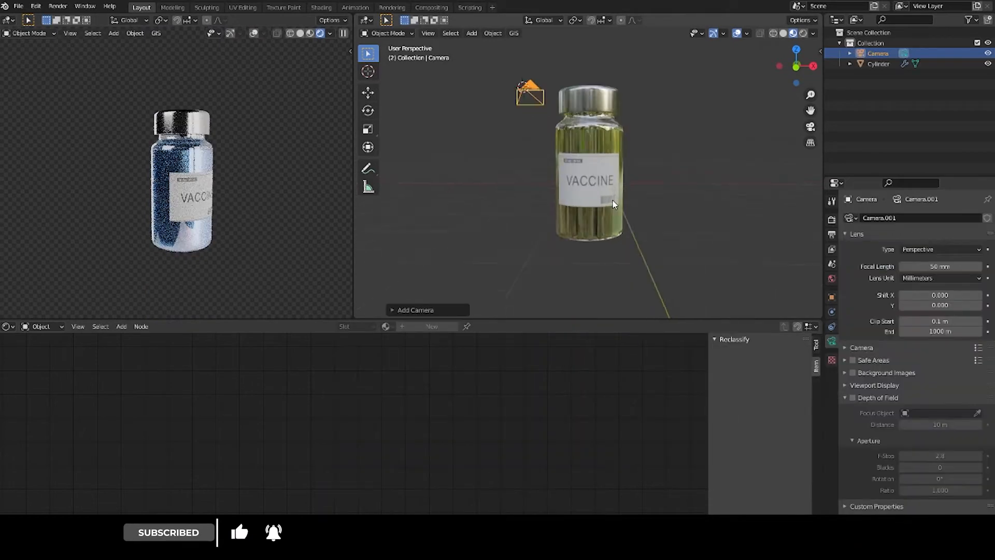
key(ctrl+alt+KP_0)
Set the output's horizontal resolution to 1277 px.
click(832, 222)
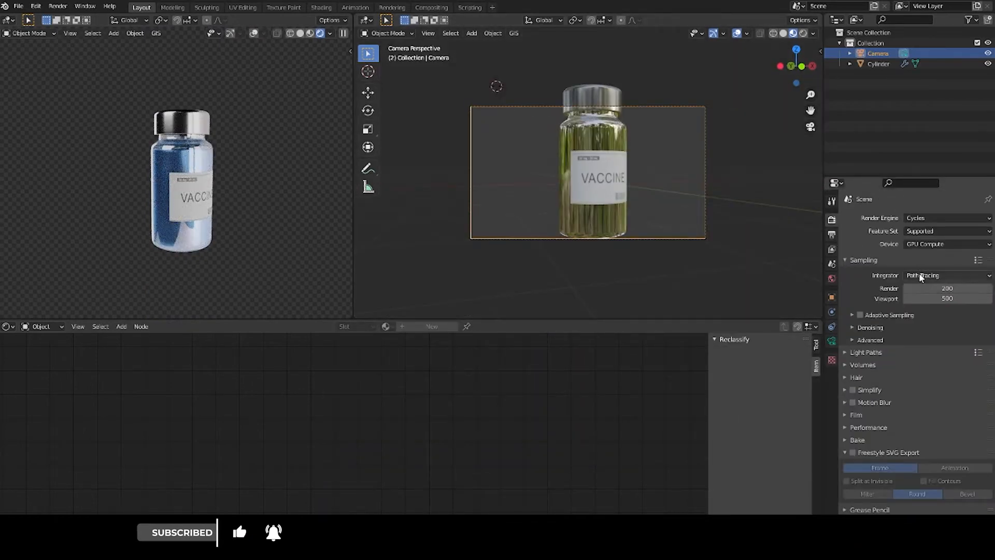
click(832, 234)
drag(948, 231, 918, 231)
Move the camera to frame the whole bottle and show the camera view in solid shading in the render preview viewport.
key(g)
click(654, 171)
click(299, 33)
key(KP_0)
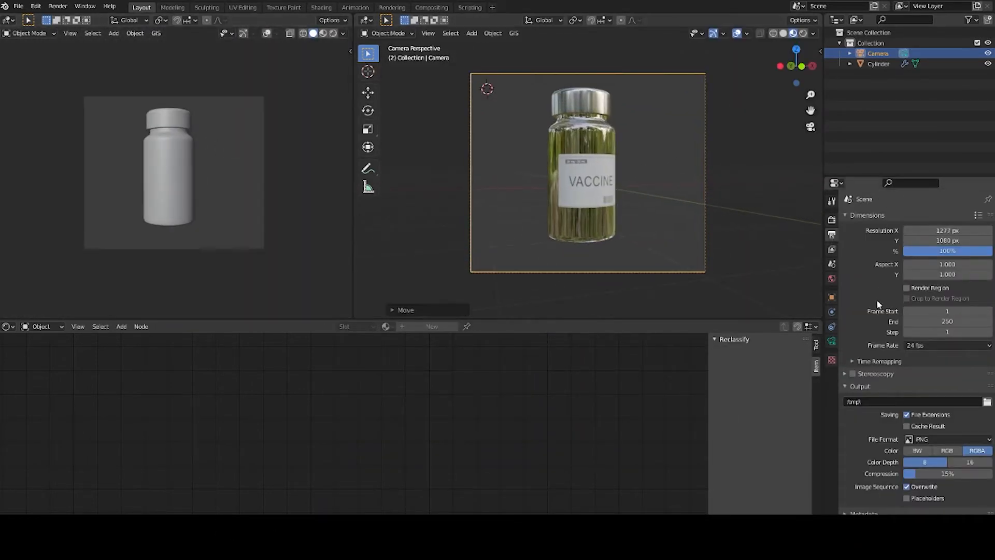
Set the Cycles render samples to 500 and enlarge the camera preview.
click(833, 219)
scroll(226, 154, up, 3)
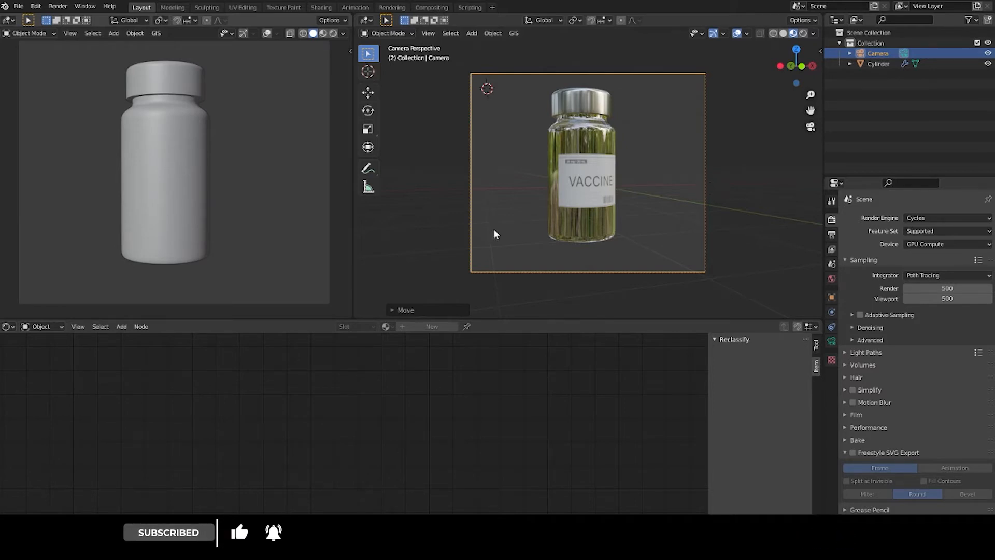
Inspect the mesh beneath the cap's rim up close and switch the camera preview to rendered shading.
scroll(571, 171, up, 3)
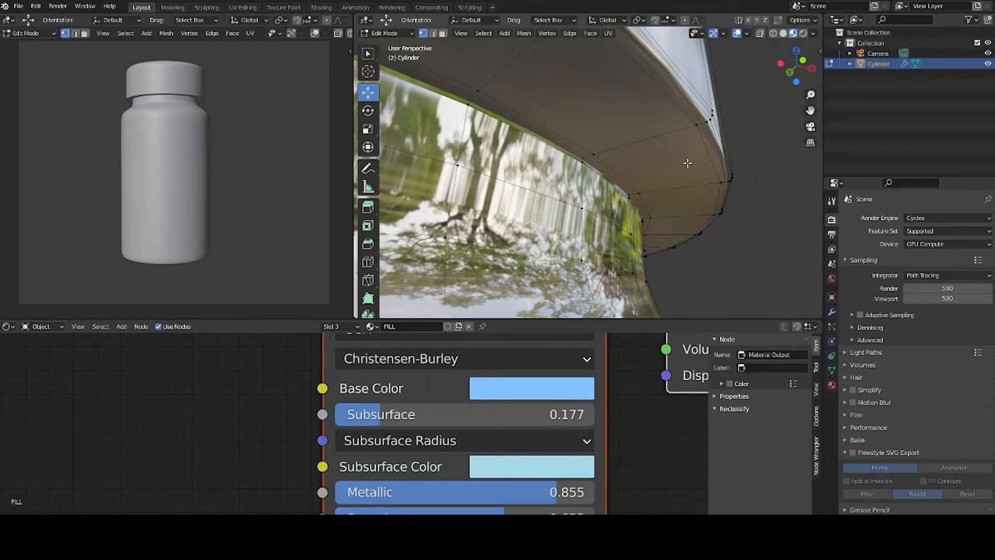
middle_drag(687, 163, 500, 164)
key(ctrl+space)
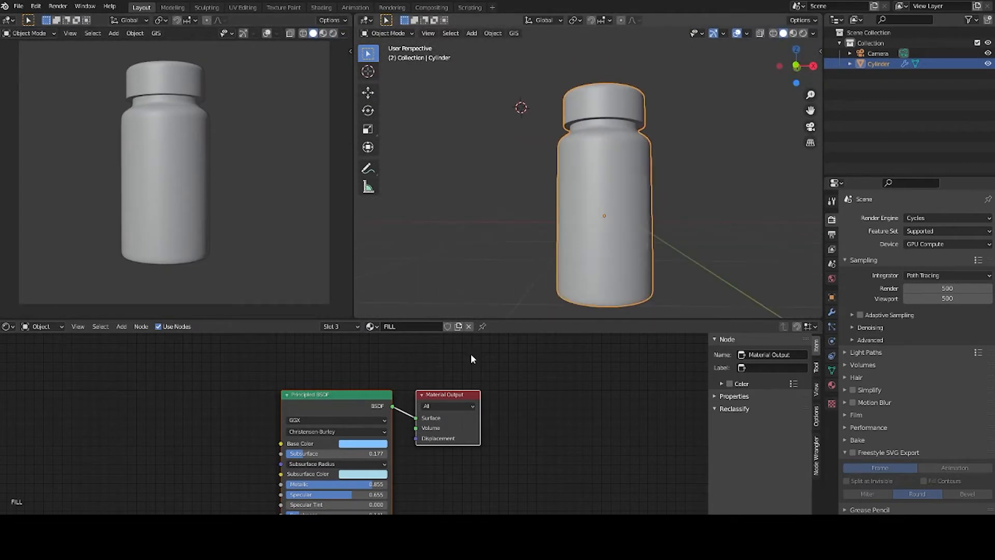
click(324, 33)
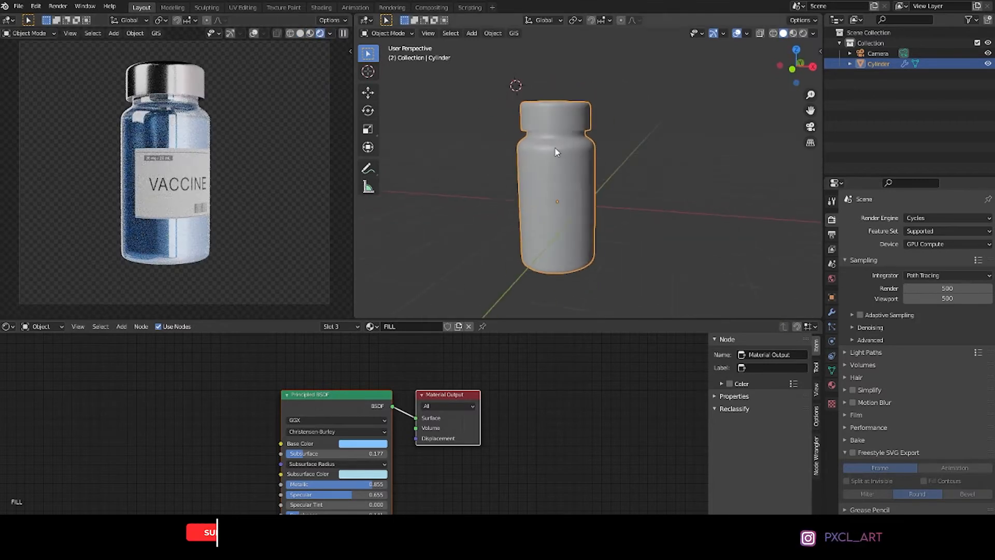
Rename the bottle object as VACCINE.
click(573, 160)
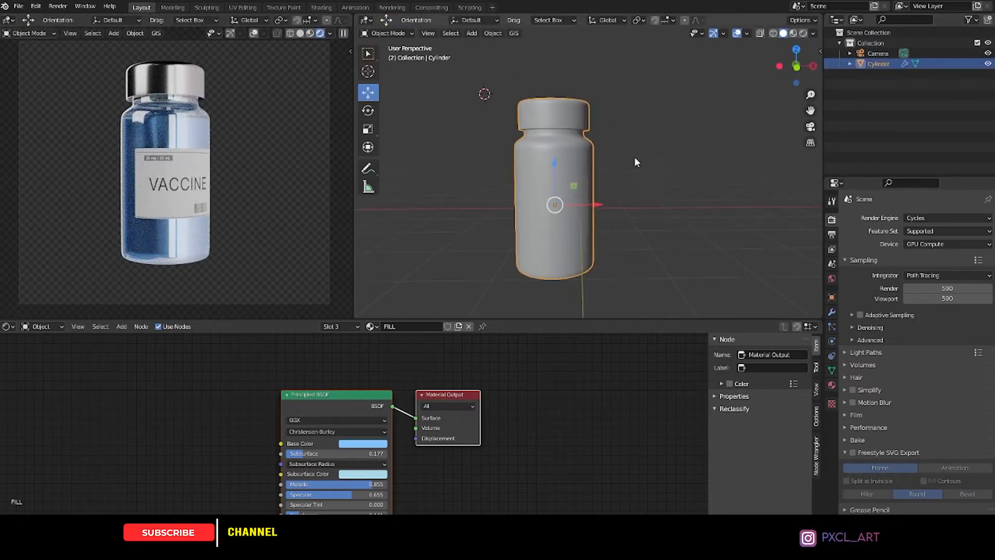
middle_drag(635, 157, 611, 164)
double_click(879, 64)
text(VACCINE)
key(Return)
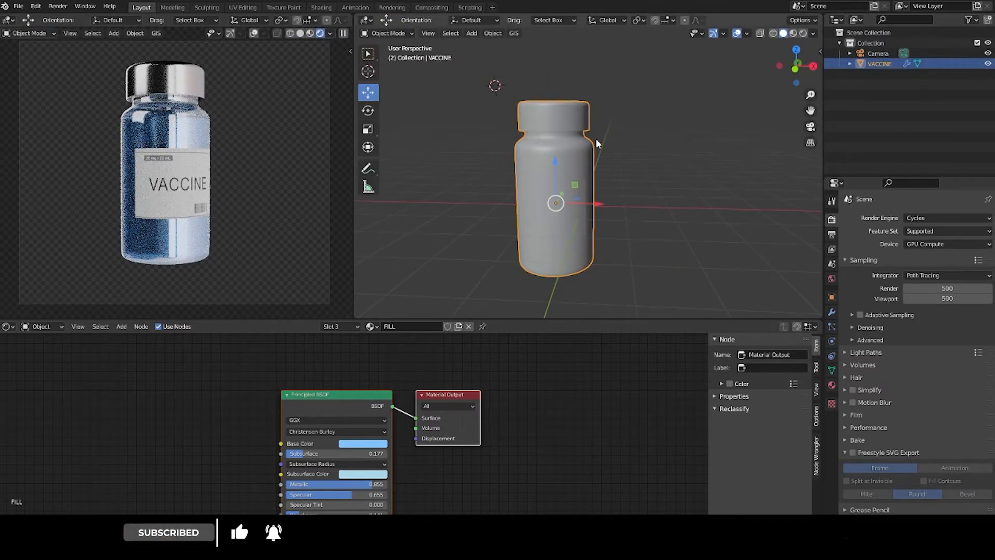
Move the bottle into a new collection named VACCINE 1.
key(m)
click(592, 168)
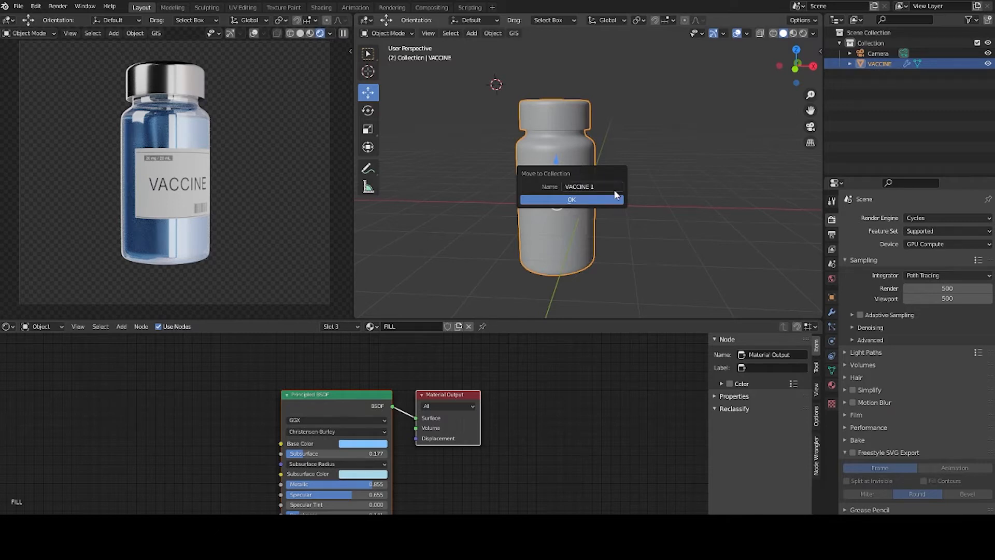
key(Return)
Duplicate the bottle in place.
scroll(518, 161, up, 2)
middle_drag(542, 153, 574, 142)
scroll(606, 165, down, 2)
key(shift+d)
right_click(627, 156)
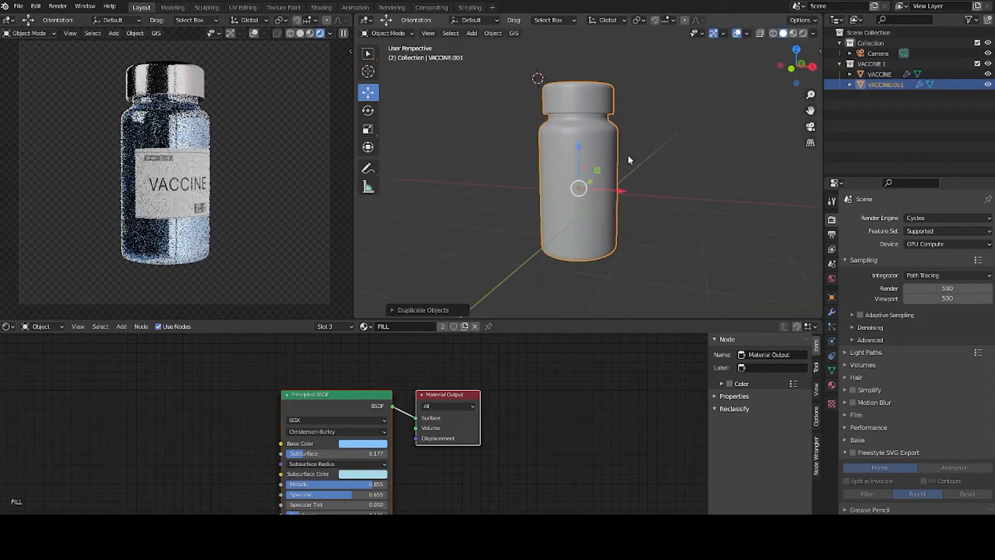
Move the duplicated bottle into a new collection named SCENE 1.
key(m)
click(622, 155)
text(SCENE)
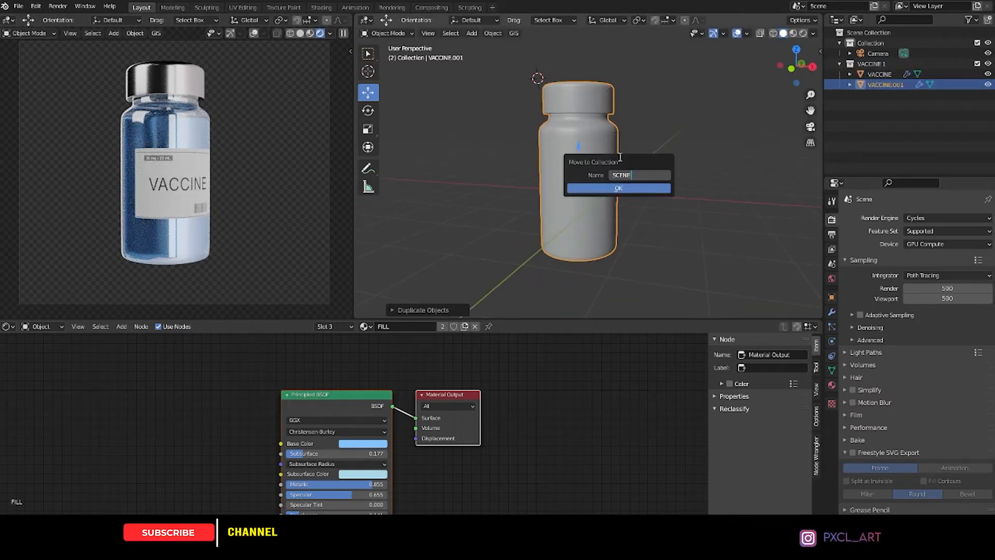
text( 1)
key(Return)
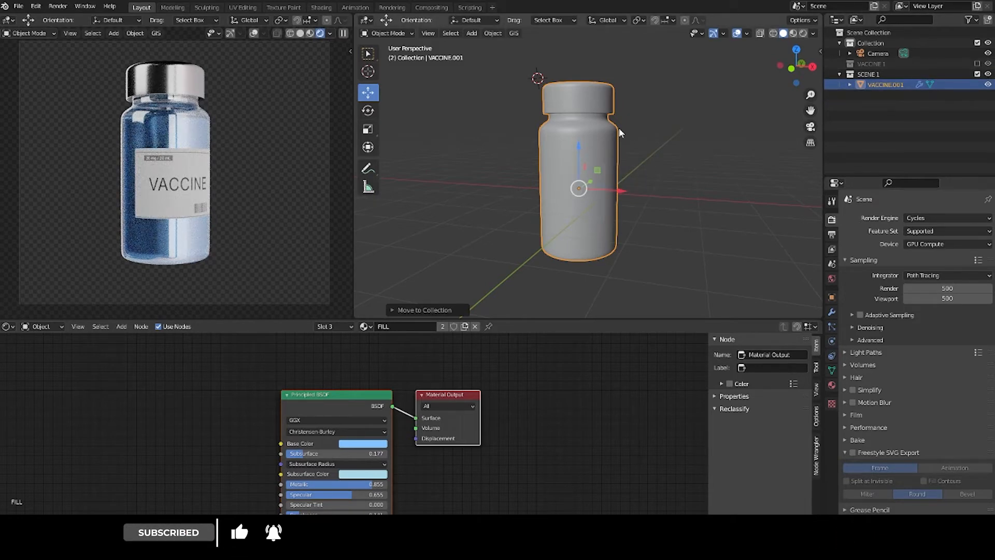
Rotate the SCENE 1 bottle so its cap tilts diagonally to the right in the camera preview.
middle_drag(619, 128, 623, 125)
scroll(623, 126, down, 1)
key(r)
click(652, 196)
scroll(652, 196, up, 4)
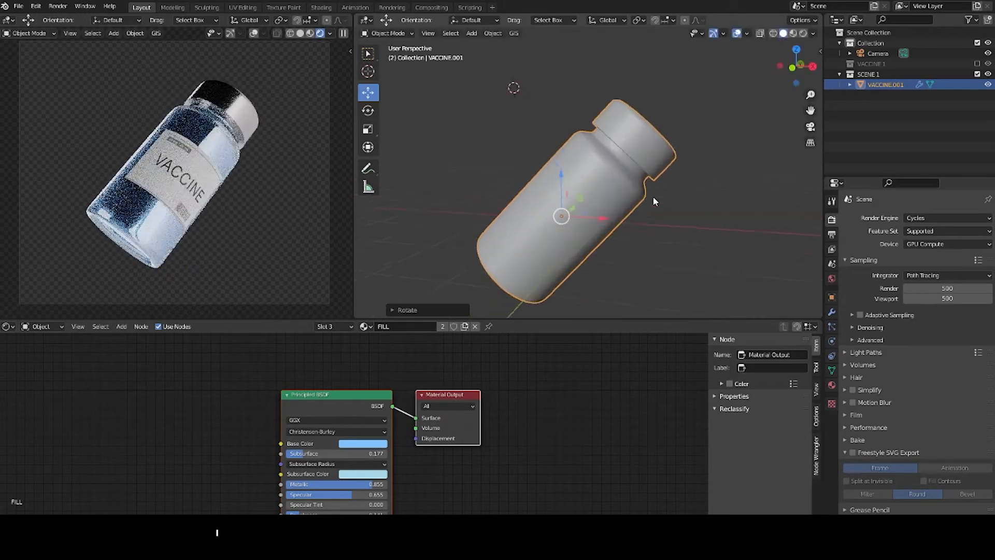
Isolate the liquid fill mesh inside the tilted bottle by hiding all the other geometry in Edit Mode.
key(Tab)
key(shift+z)
key(l)
key(shift+h)
key(shift+z)
mouse_move(598, 169)
middle_down()
mouse_move(614, 156)
mouse_move(561, 161)
middle_up()
key(alt+a)
scroll(611, 166, down, 3)
key(Tab)
key(Tab)
Enter Sculpt Mode and reshape the liquid's upper edge using the Grab brush with a 196 px radius.
click(408, 32)
click(401, 67)
key(f)
click(661, 140)
scroll(569, 136, down, 2)
drag(561, 161, 556, 179)
middle_drag(556, 179, 571, 161)
drag(571, 161, 566, 185)
mouse_move(566, 186)
middle_down()
mouse_move(564, 209)
mouse_move(573, 195)
middle_up()
drag(573, 195, 587, 194)
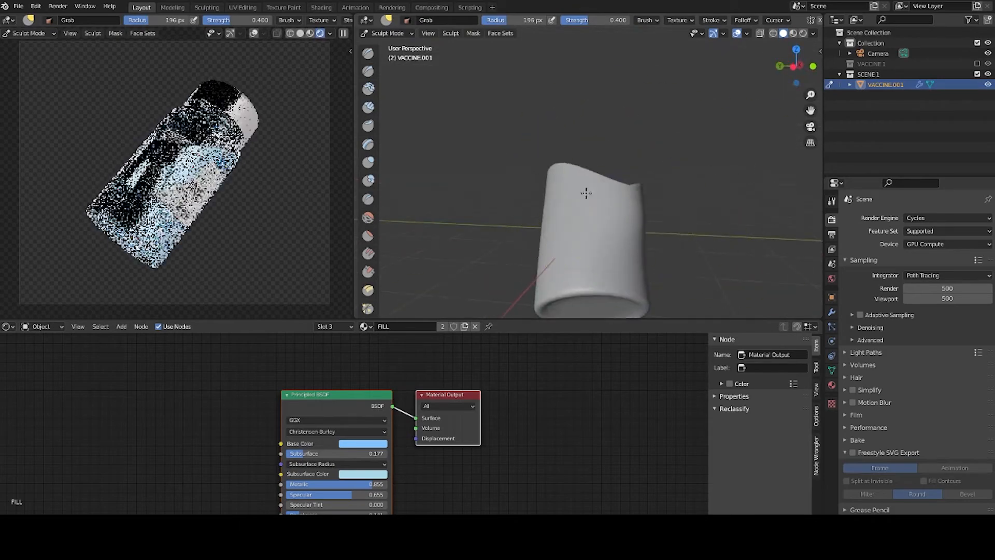
Grab the liquid's top surface from several sides to form an uneven, sloshing wave.
middle_drag(711, 199, 570, 176)
drag(571, 176, 539, 177)
scroll(540, 177, up, 2)
mouse_move(540, 178)
middle_down()
mouse_move(645, 166)
mouse_move(669, 173)
middle_up()
drag(669, 173, 662, 188)
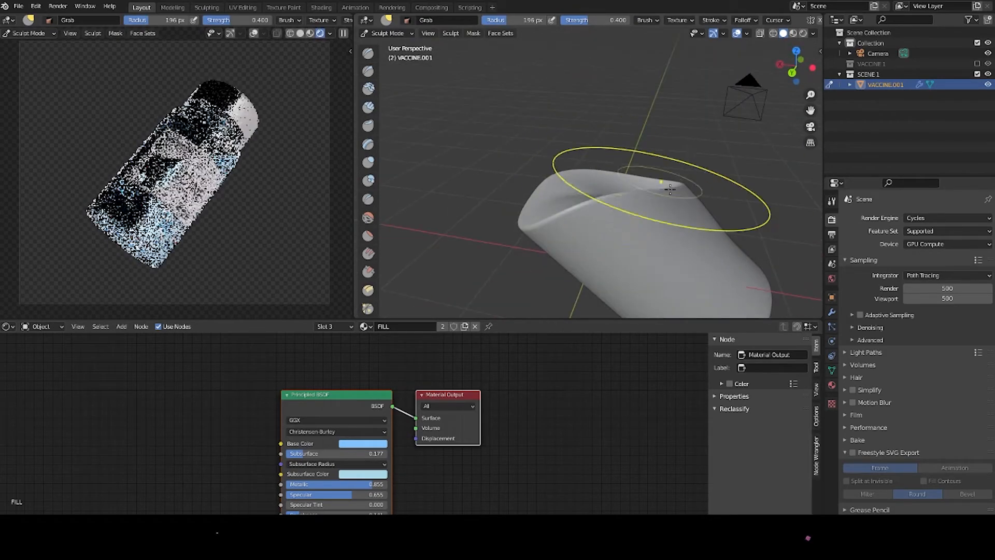
mouse_move(662, 189)
middle_down()
mouse_move(620, 162)
mouse_move(638, 140)
middle_up()
drag(639, 140, 633, 163)
middle_drag(632, 163, 603, 233)
mouse_move(603, 234)
mouse_down()
mouse_move(557, 224)
mouse_move(569, 196)
mouse_up()
mouse_move(569, 196)
middle_down()
mouse_move(596, 204)
mouse_move(698, 182)
mouse_move(672, 171)
middle_up()
Reveal the bottle's hidden geometry in Edit Mode, then isolate the sculpted liquid mesh again.
key(Tab)
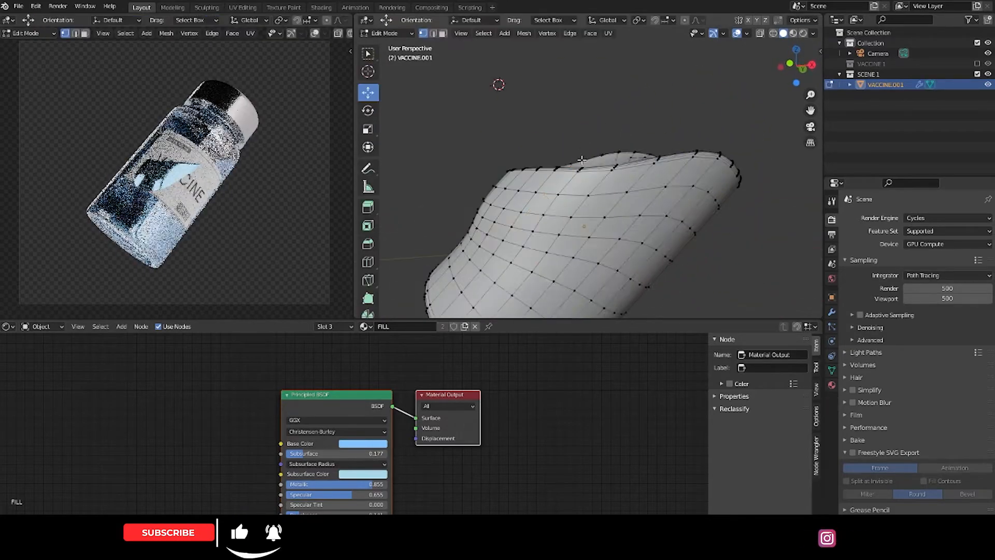
key(alt+h)
scroll(577, 164, down, 3)
key(Tab)
key(Tab)
key(h)
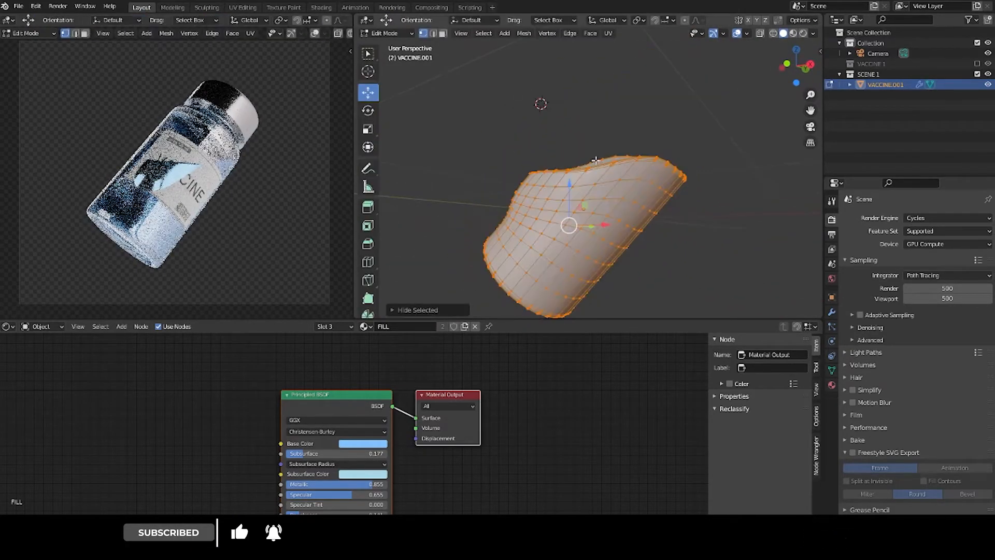
Return to Sculpt Mode, reduce the Grab brush radius to 131 px and reshape the liquid's near side.
click(387, 32)
click(394, 68)
middle_drag(291, 178, 233, 176)
middle_drag(658, 203, 629, 200)
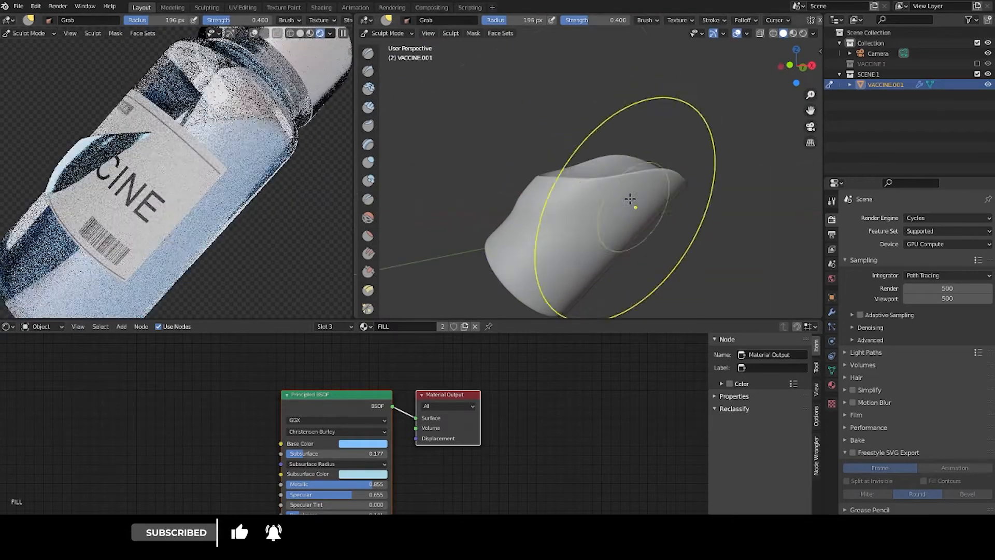
key(f)
click(498, 185)
drag(586, 182, 613, 189)
scroll(156, 171, down, 2)
middle_drag(104, 169, 2, 165)
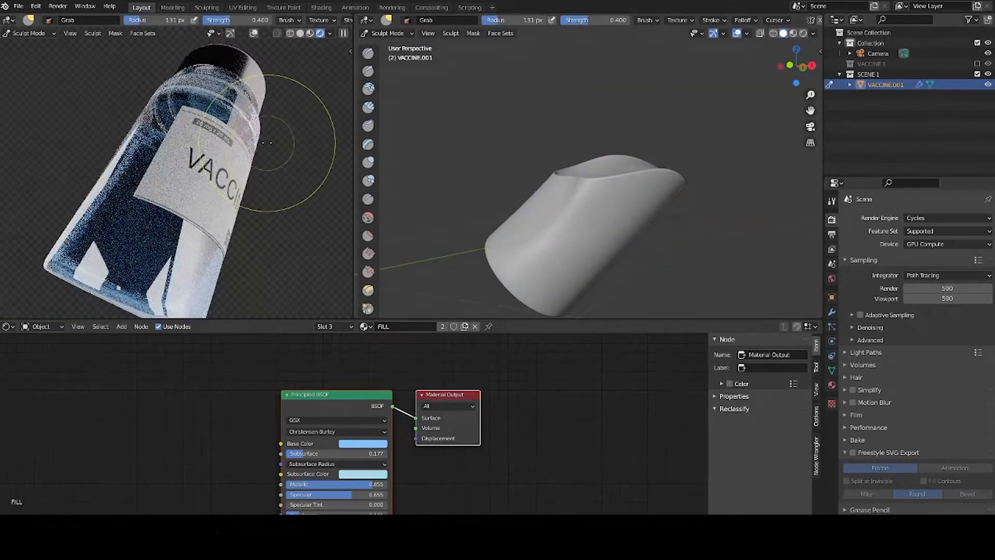
Refine the liquid's rim with further Grab strokes, checking its shape in the rendered preview from different angles.
middle_drag(280, 197, 192, 213)
middle_drag(586, 179, 611, 203)
drag(586, 202, 593, 190)
mouse_move(685, 207)
middle_down()
mouse_move(667, 187)
mouse_move(685, 232)
middle_up()
middle_drag(225, 137, 280, 148)
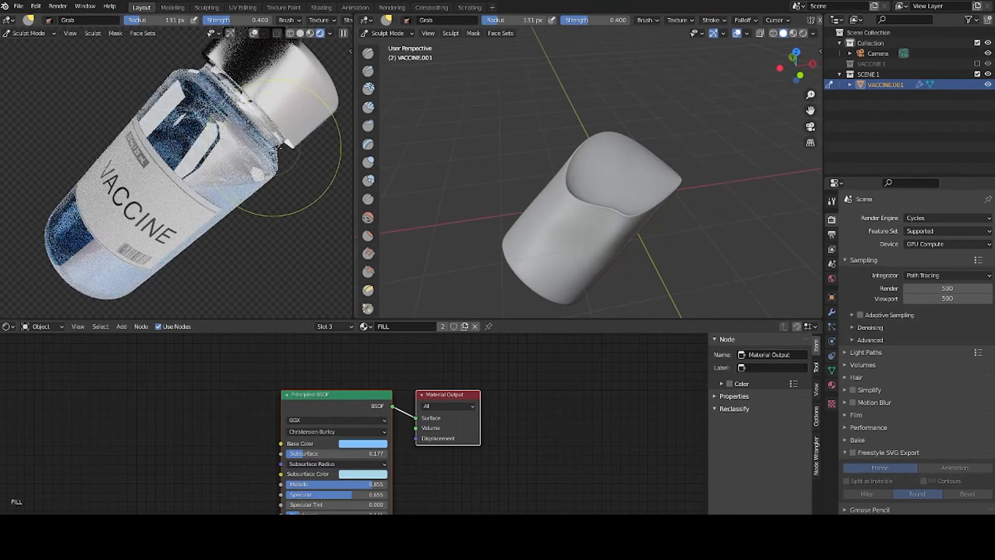
middle_drag(501, 160, 674, 143)
drag(521, 181, 507, 163)
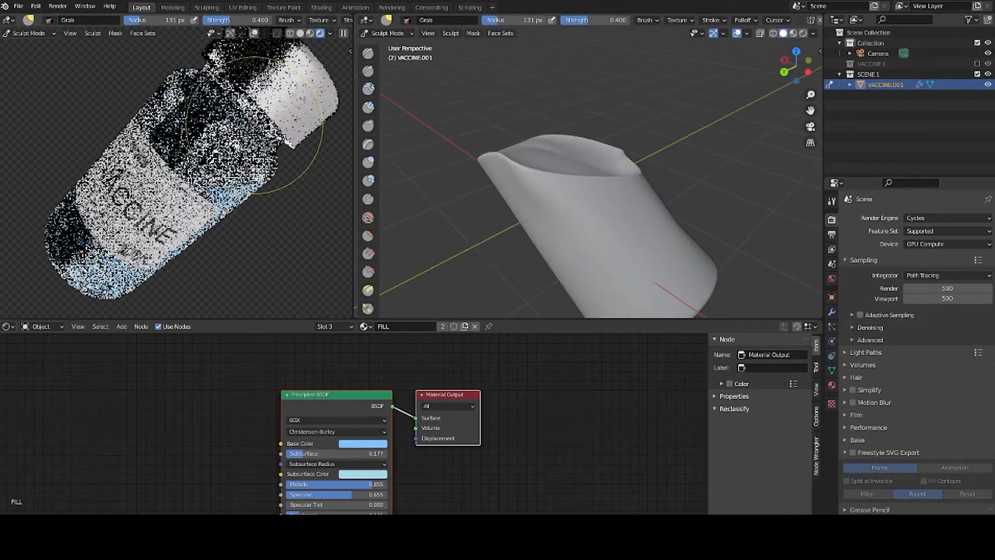
mouse_move(221, 127)
middle_down()
mouse_move(286, 117)
mouse_move(91, 168)
middle_up()
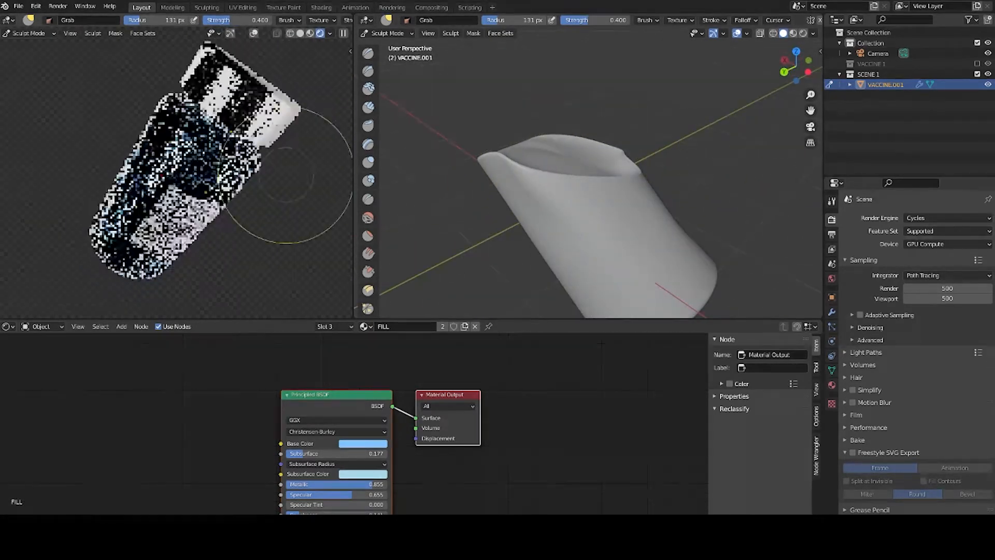
key(z)
mouse_move(218, 197)
middle_down()
mouse_move(266, 221)
mouse_move(257, 155)
middle_up()
key(z)
middle_drag(586, 150, 643, 168)
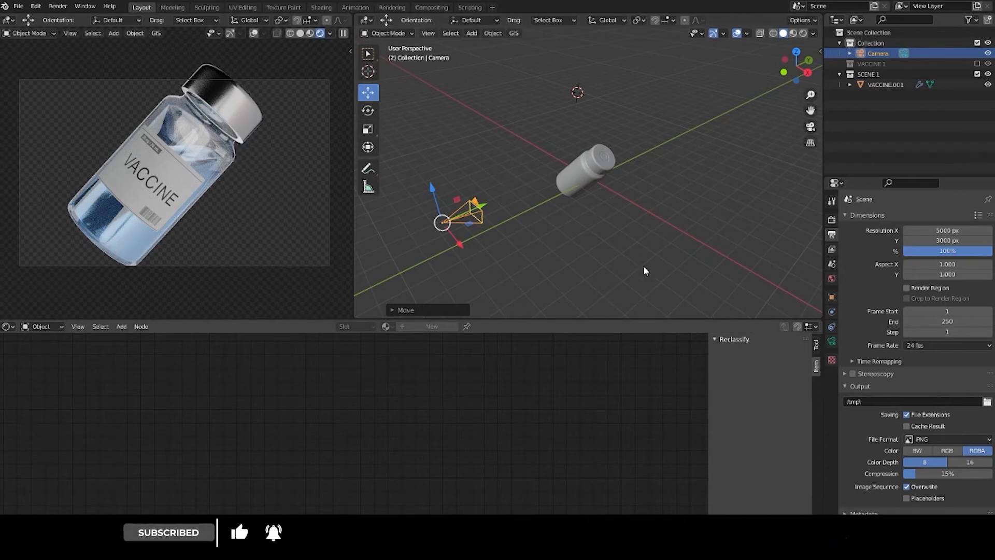
Duplicate the tilted bottle and place the copy behind the original, away from the camera.
middle_drag(538, 155, 561, 180)
click(595, 169)
key(shift+d)
click(684, 127)
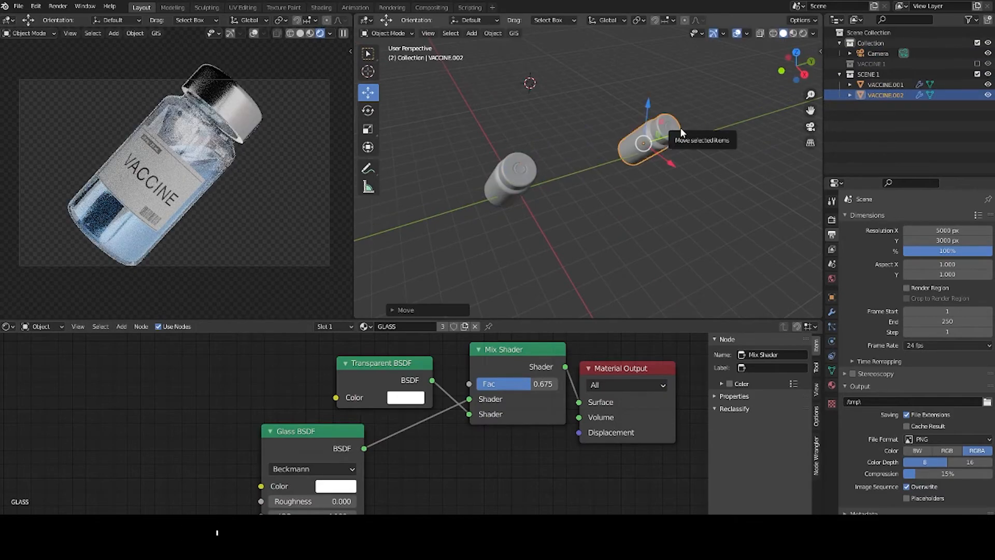
Rotate the rear bottle freely so its cap leans the opposite way, and push it farther back along Y.
middle_drag(680, 127, 699, 159)
key(r)
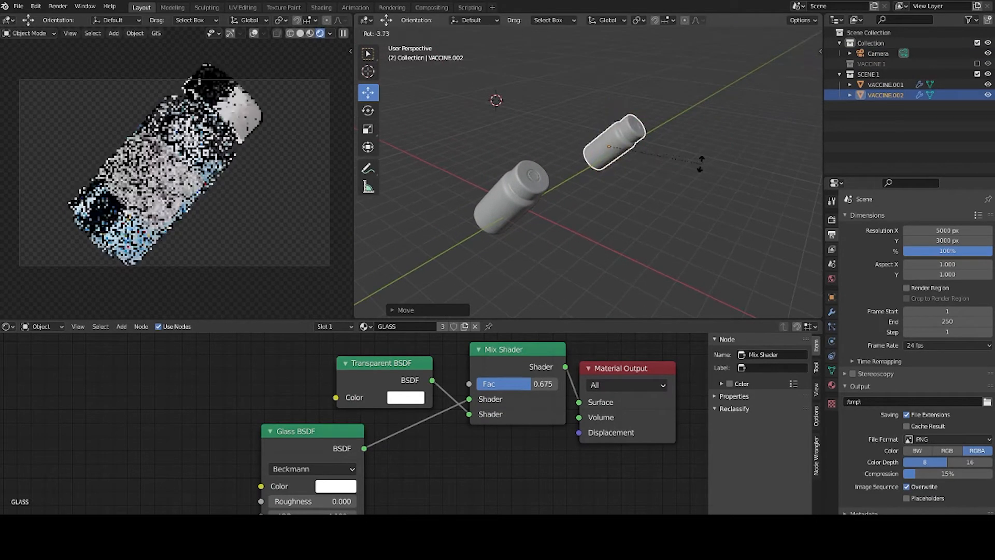
key(r)
click(690, 145)
key(r)
key(r)
click(689, 167)
middle_drag(699, 158, 675, 151)
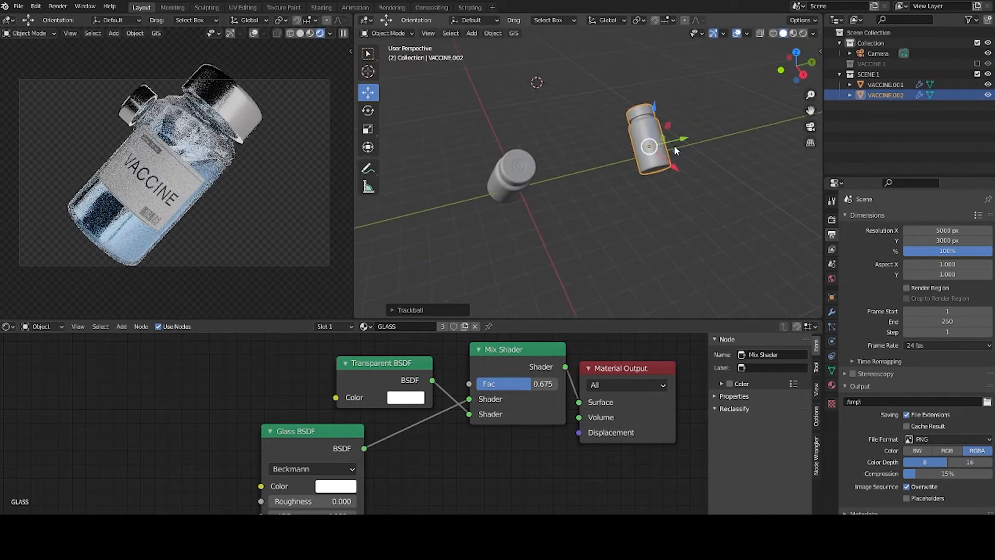
drag(683, 139, 704, 135)
mouse_move(704, 136)
middle_down()
mouse_move(751, 126)
mouse_move(696, 151)
middle_up()
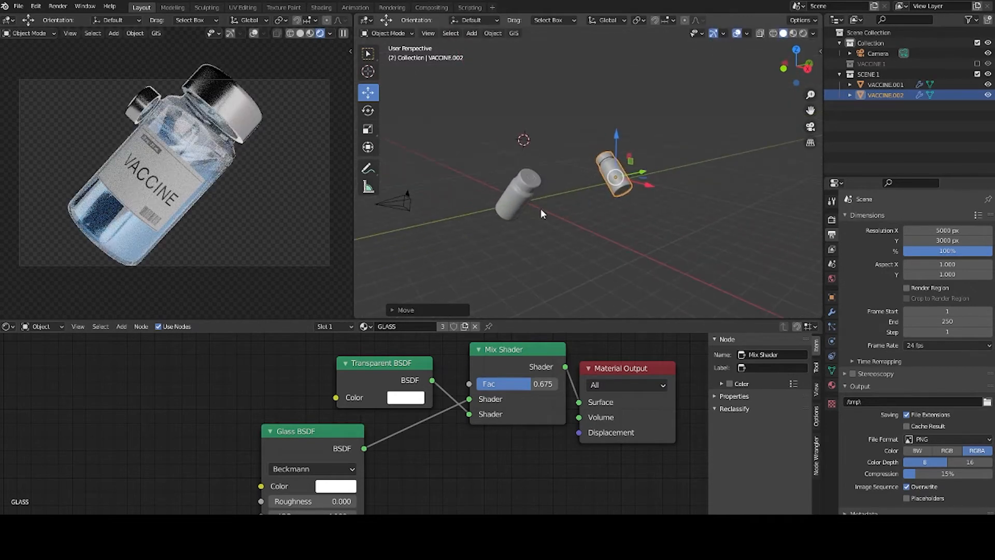
Enable the camera's depth of field, focused on VACCINE.001 with an F-Stop of 0.8.
click(407, 200)
click(832, 341)
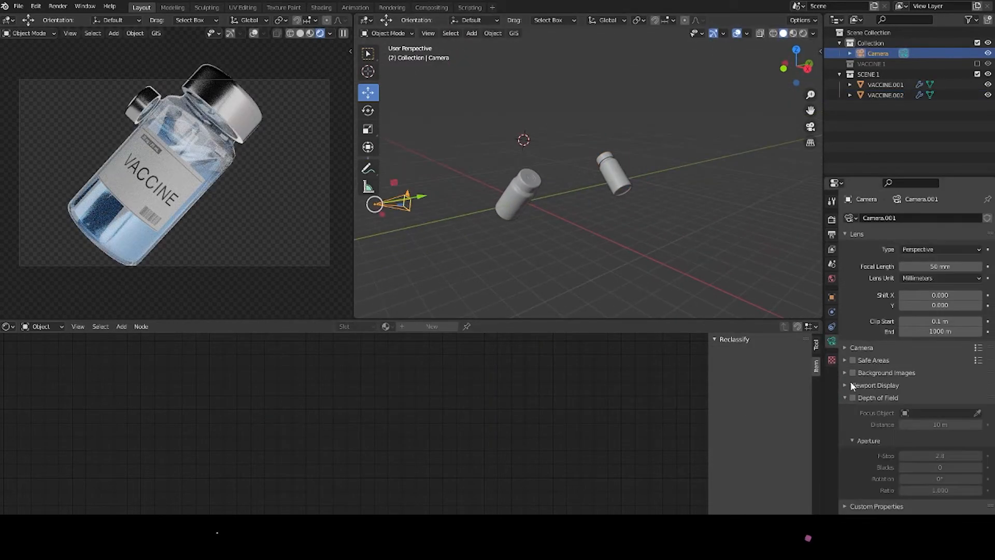
click(852, 398)
click(977, 413)
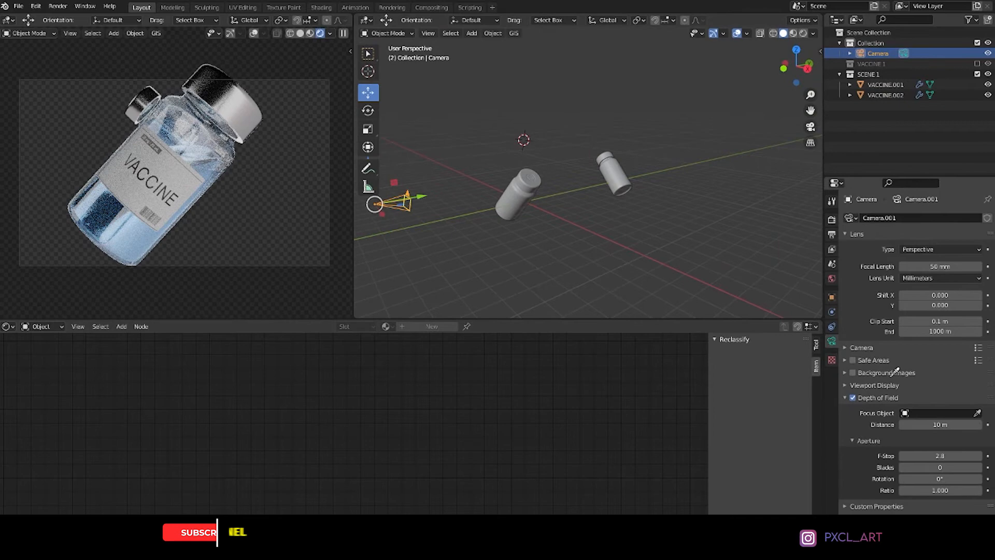
click(515, 194)
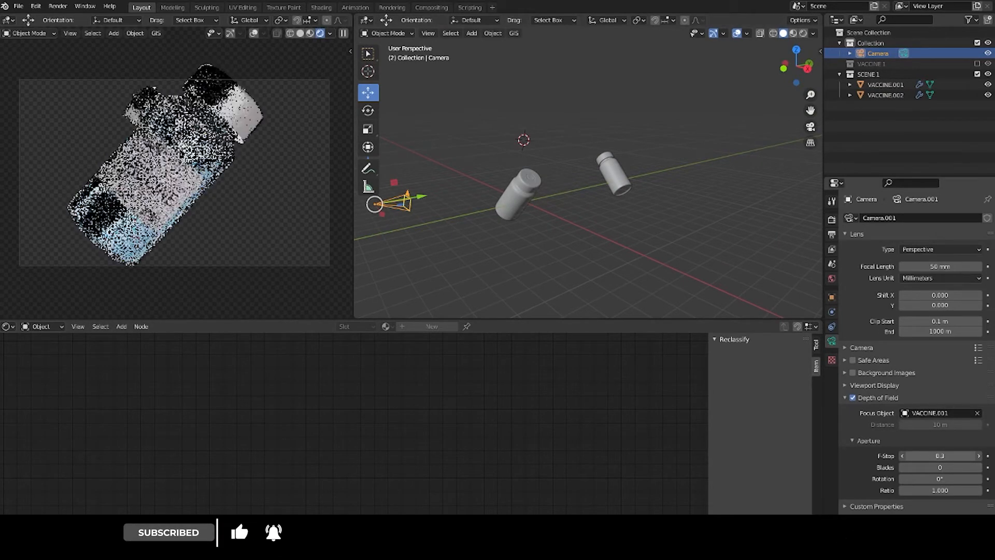
Move the camera back along the Y axis, away from the bottles.
scroll(437, 176, down, 3)
middle_drag(514, 192, 506, 201)
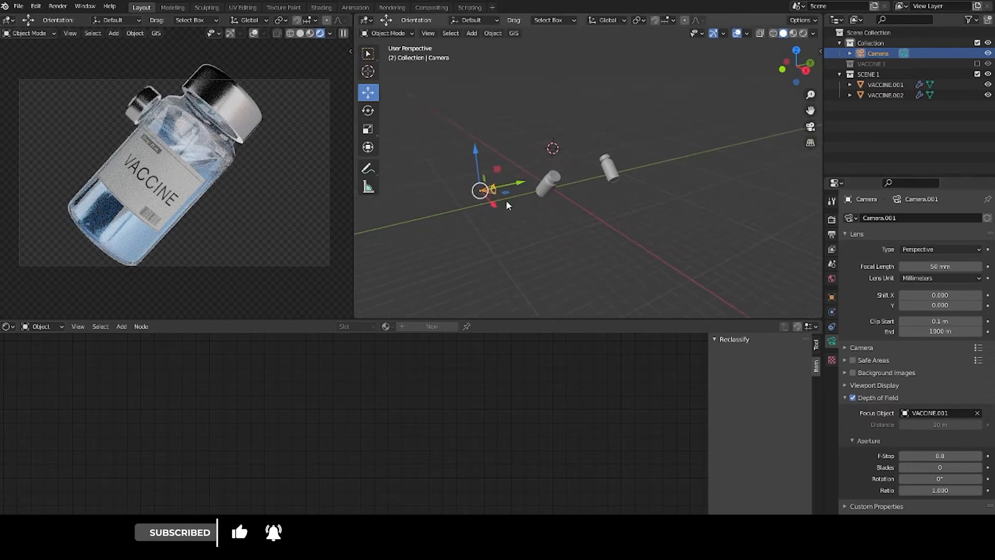
drag(520, 187, 498, 185)
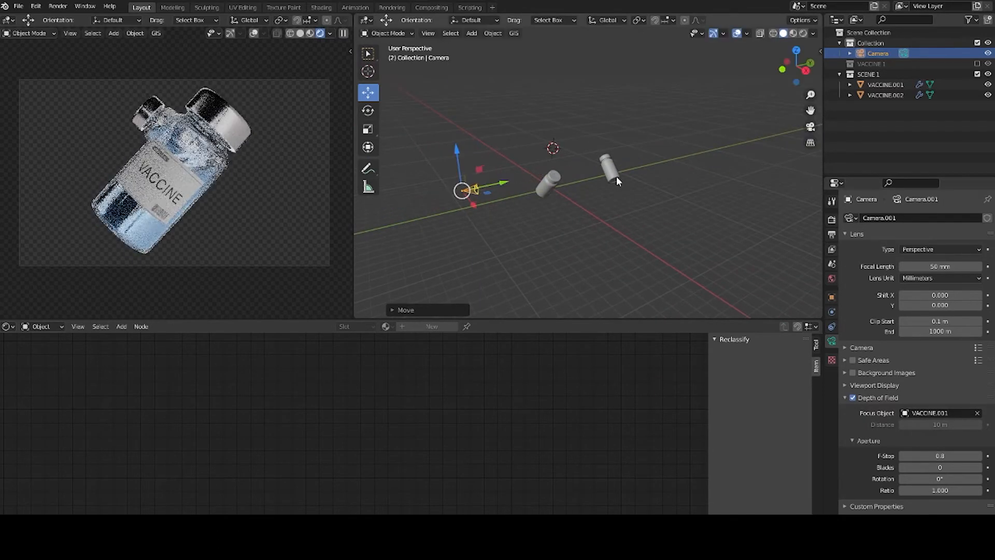
Shift the rear bottle about 4.5 m along negative X and rotate it freely beside the main bottle.
click(616, 176)
middle_drag(617, 176, 653, 177)
drag(621, 172, 586, 170)
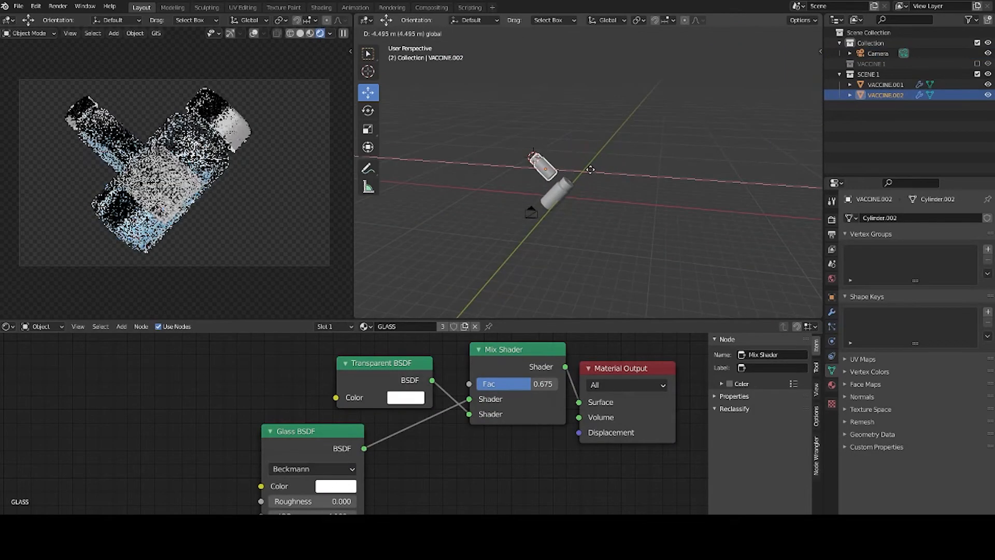
key(r)
key(r)
click(601, 191)
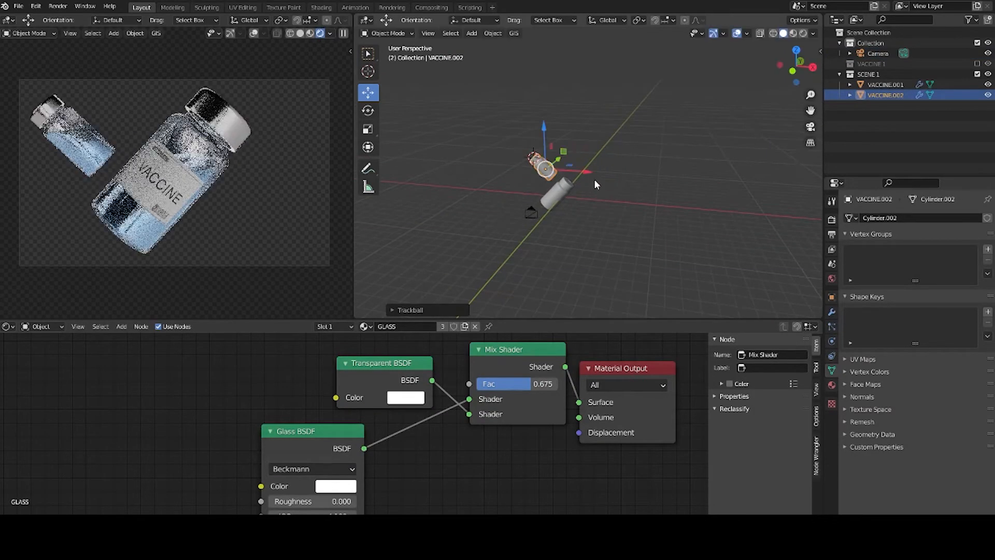
Duplicate the second bottle to the opposite side of the main bottle and rotate the copy so its cap points down.
key(shift+d)
click(686, 181)
key(r)
key(r)
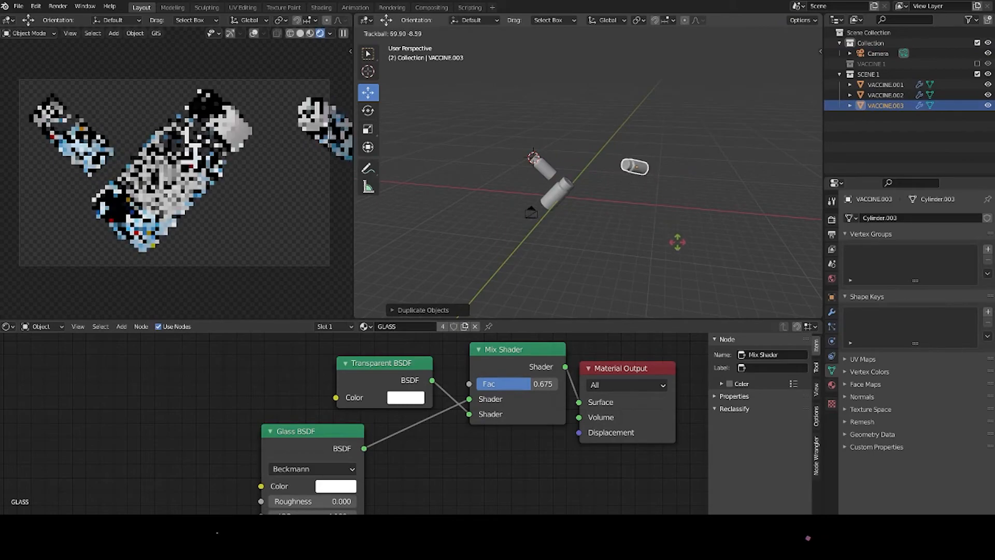
click(699, 193)
Reposition the third bottle to the upper right of the main bottle and push it farther back along Y.
key(g)
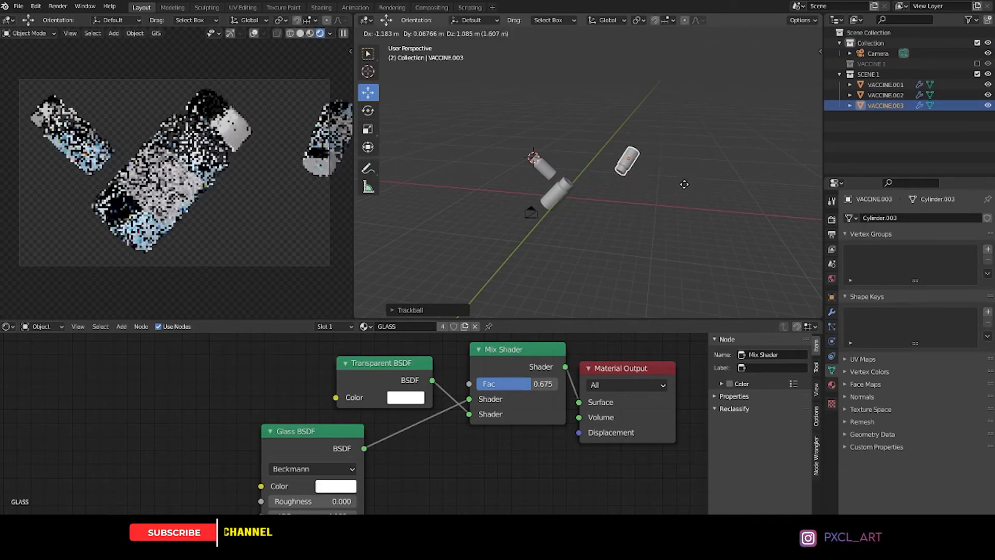
click(697, 171)
middle_drag(697, 171, 668, 176)
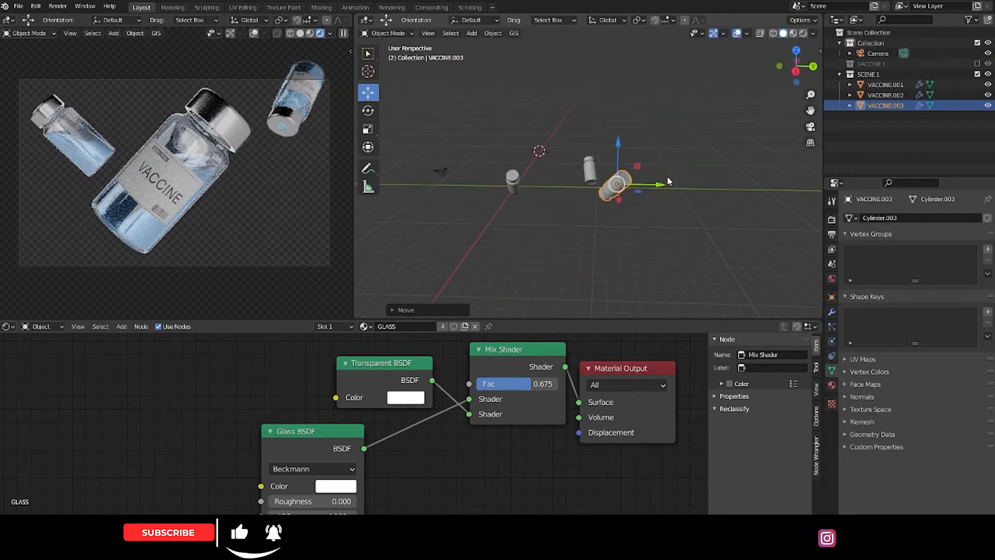
key(g)
key(z)
key(y)
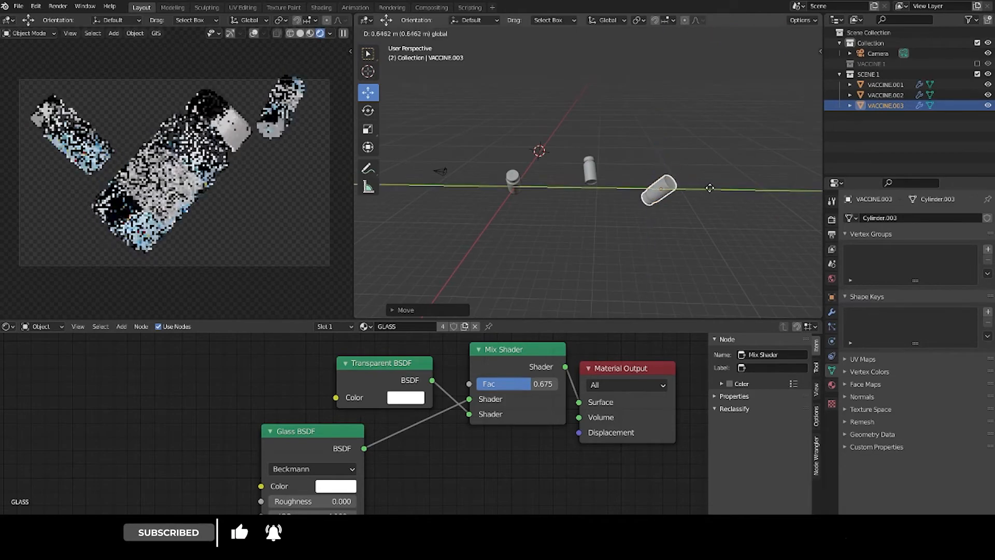
click(719, 192)
middle_drag(720, 192, 654, 216)
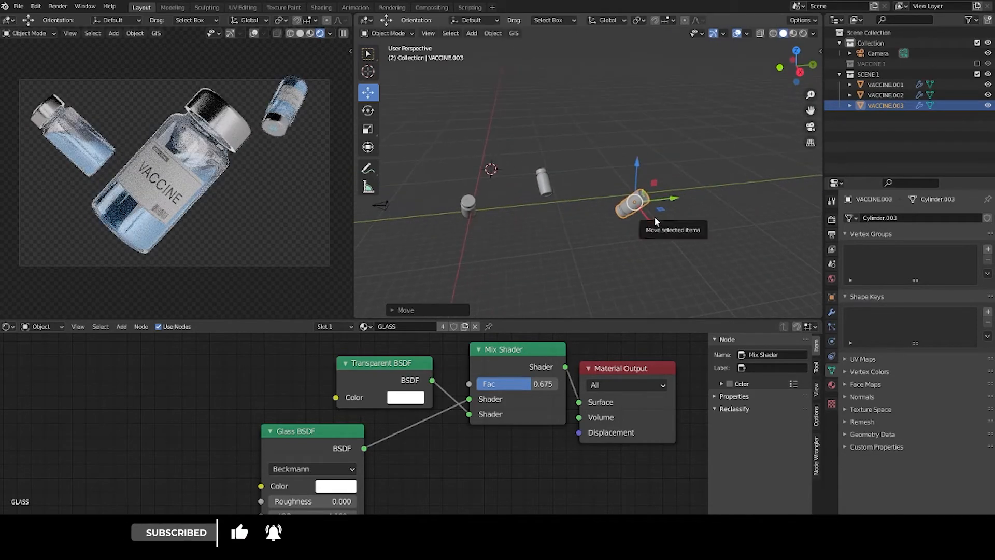
Enlarge the 3D viewports by lowering their border with the shader editor and zoom out the node tree.
click(569, 316)
drag(567, 319, 554, 380)
scroll(549, 420, down, 8)
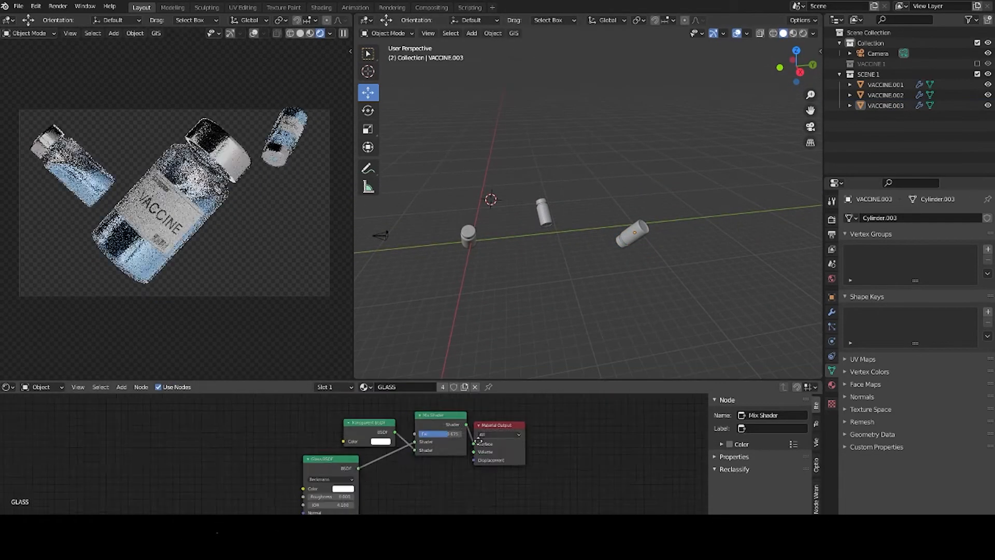
middle_drag(544, 423, 483, 447)
scroll(545, 257, up, 2)
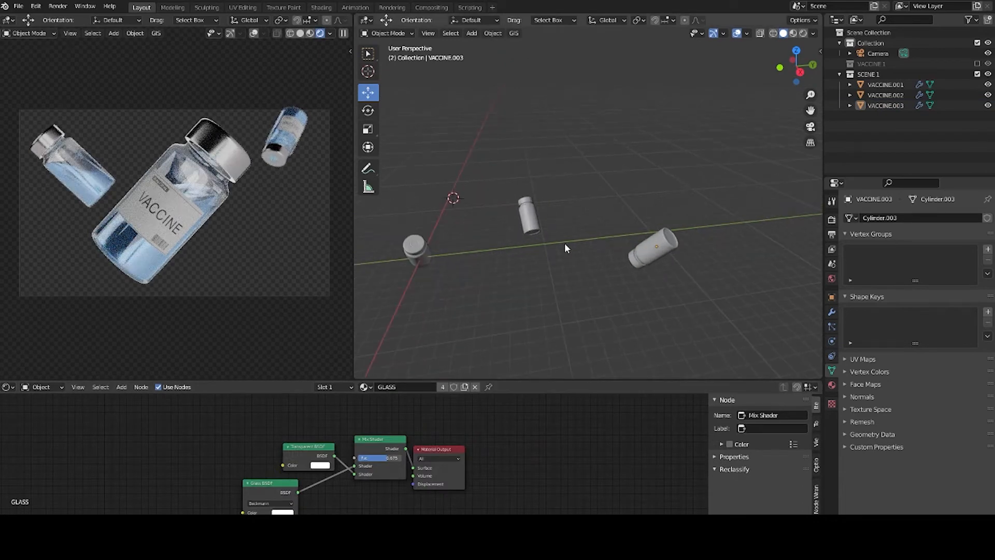
Duplicate the third bottle and move the copy along Y closer to the camera.
click(656, 246)
key(shift+d)
right_click(688, 246)
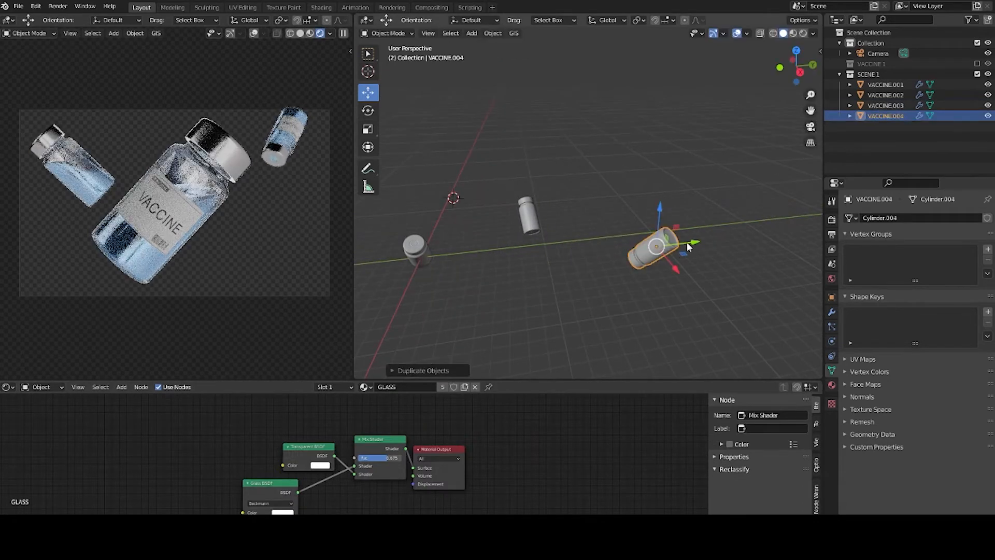
drag(688, 246, 625, 254)
Rotate the fourth bottle freely and lower it along Z beneath the third bottle in the camera frame.
key(r)
key(r)
click(608, 329)
drag(596, 220, 593, 262)
Set the camera's depth of field F-Stop to 0.3 to blur the background bottles.
middle_drag(578, 273, 499, 278)
scroll(574, 269, down, 2)
click(461, 229)
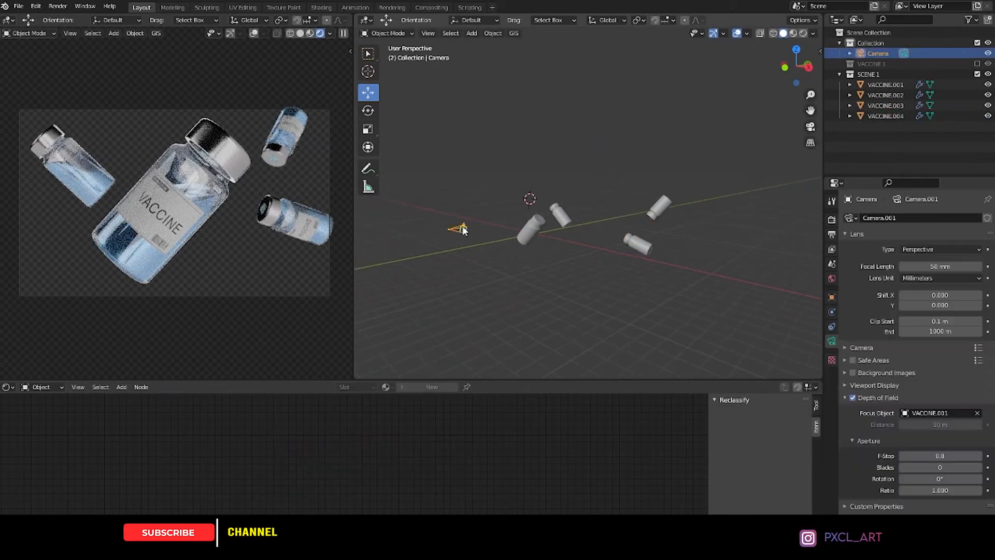
drag(944, 456, 898, 455)
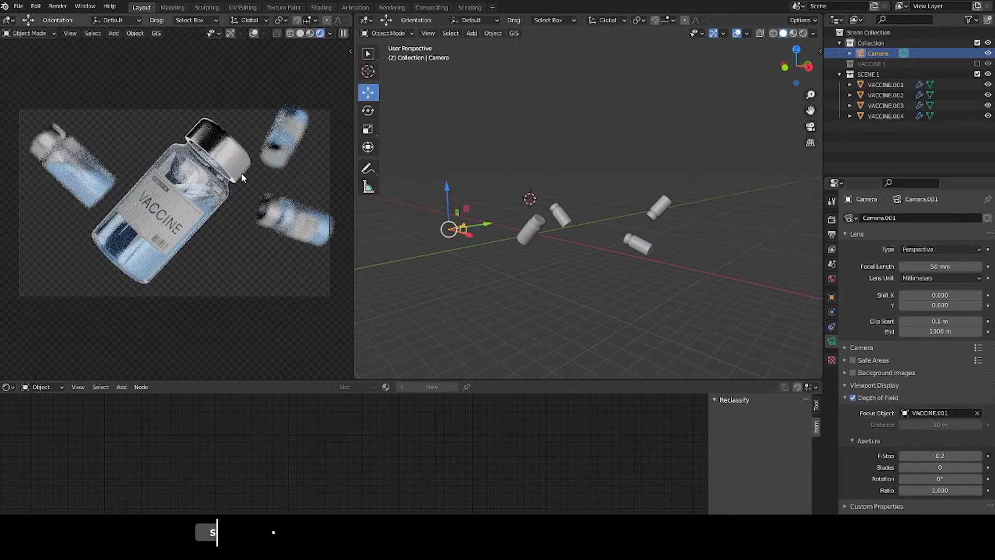
click(979, 456)
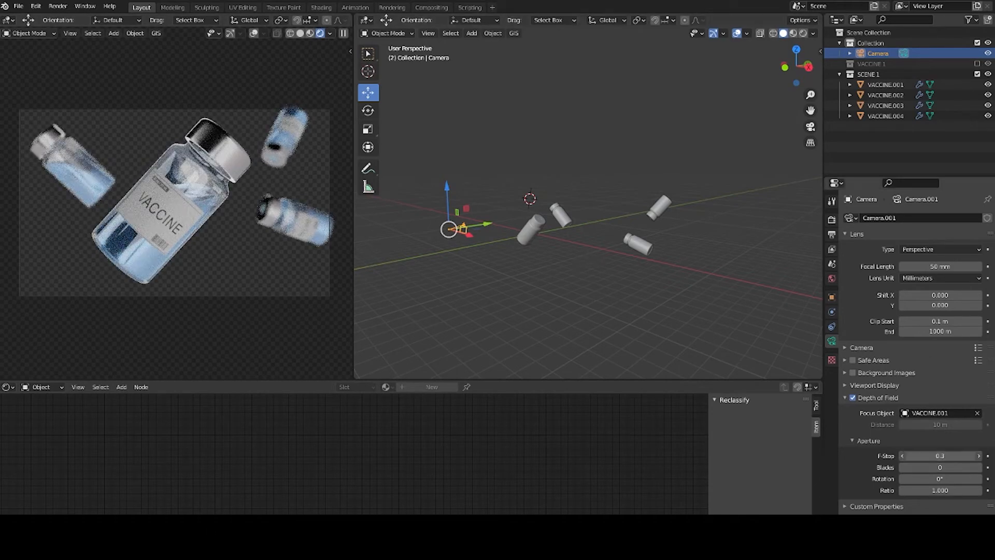
Set the camera's depth of field F-Stop to 1.0.
drag(941, 456, 976, 455)
middle_drag(626, 206, 586, 217)
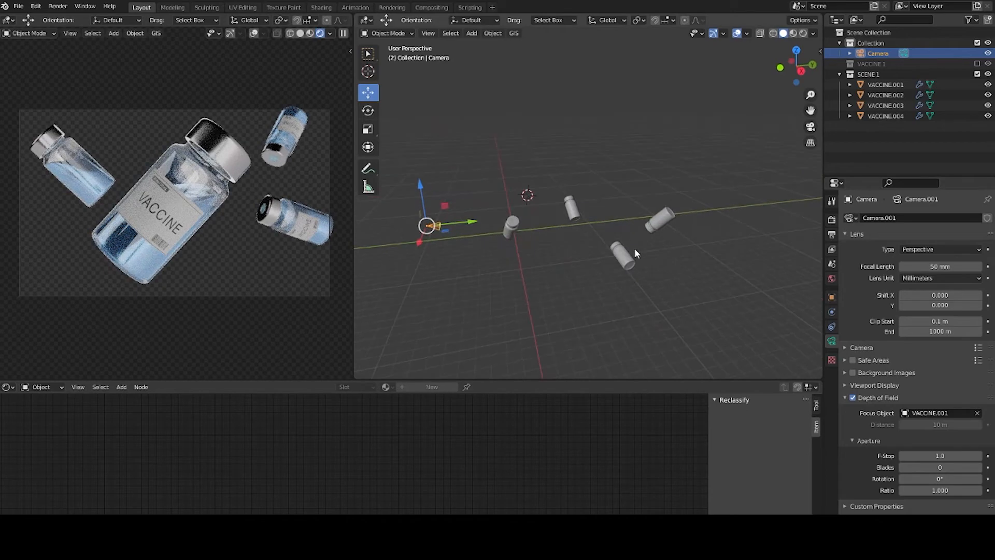
Nudge the fourth bottle slightly and shift the third bottle about 0.69 m along X.
click(627, 254)
middle_drag(628, 254, 656, 269)
drag(655, 265, 648, 264)
click(653, 230)
middle_drag(663, 265, 691, 273)
mouse_move(686, 246)
mouse_down()
mouse_move(680, 237)
mouse_move(695, 244)
mouse_up()
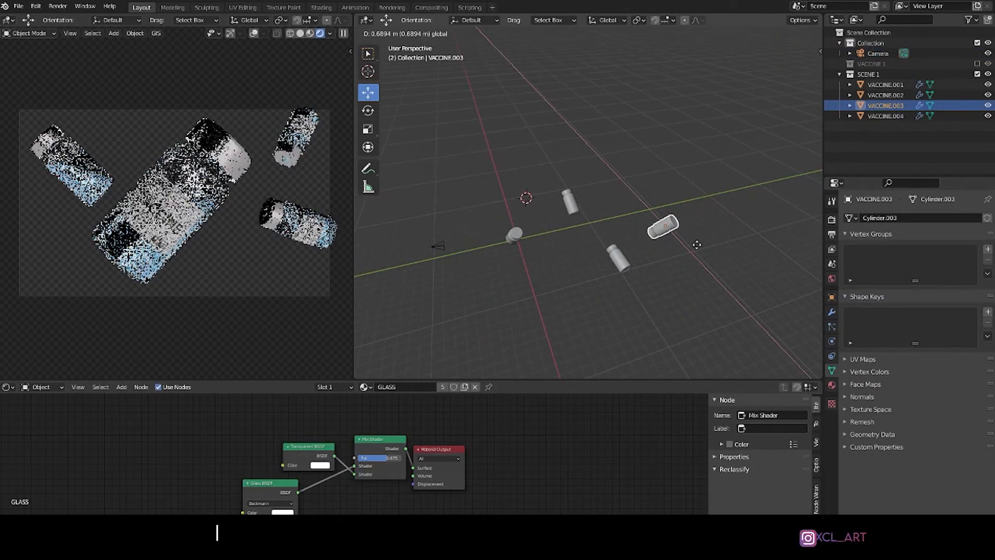
Duplicate the third bottle, move the copy along X behind the large bottle and lower it about 2.2 m along Z.
middle_drag(697, 244, 722, 224)
key(shift+d)
right_click(665, 255)
drag(709, 214, 665, 207)
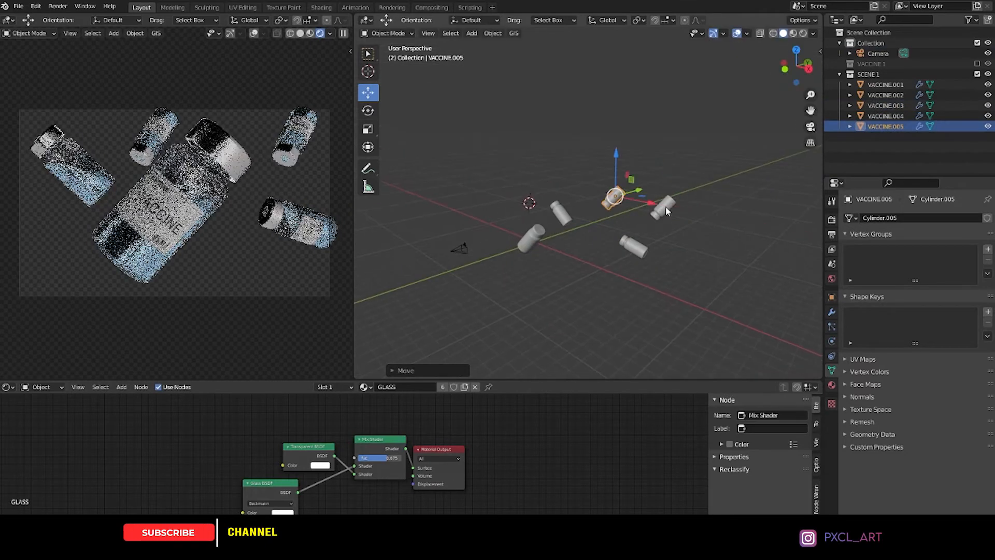
middle_drag(666, 206, 675, 153)
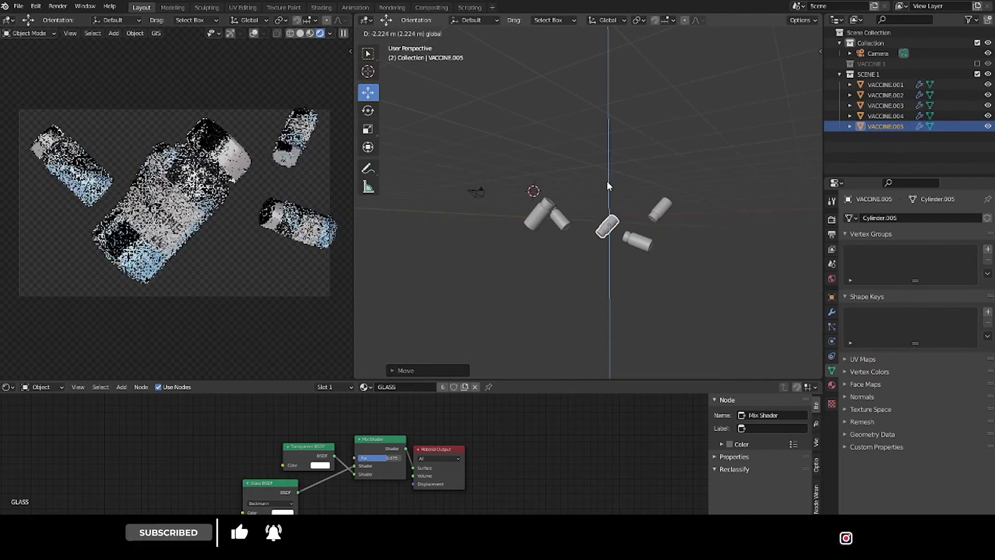
Rotate the fifth bottle freely and move it along Y farther away from the camera.
key(r)
key(r)
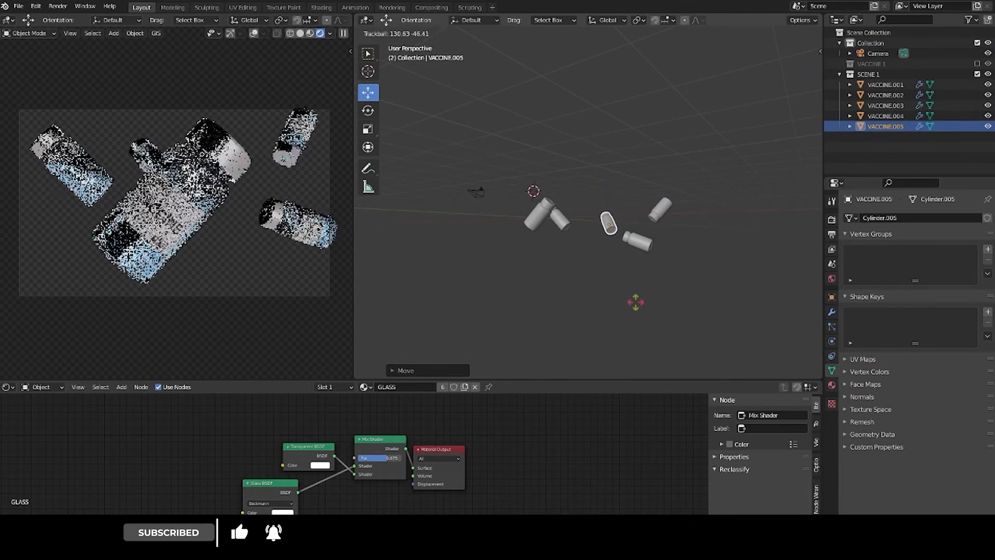
click(635, 302)
middle_drag(625, 197, 568, 229)
drag(680, 236, 711, 242)
middle_drag(658, 195, 618, 189)
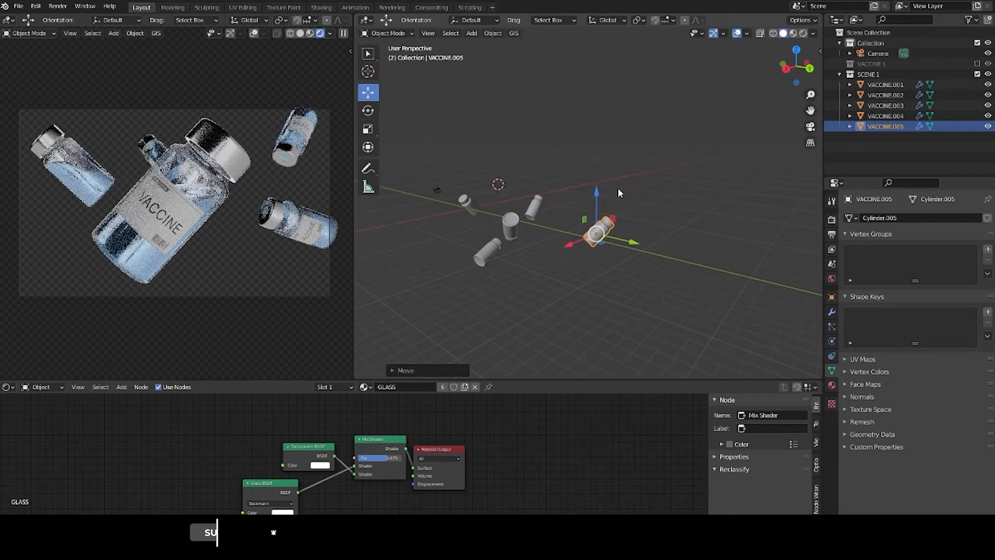
middle_drag(675, 220, 648, 224)
Rotate the fifth bottle freely again and adjust its position between the second bottle and the large bottle in the camera frame.
key(r)
key(r)
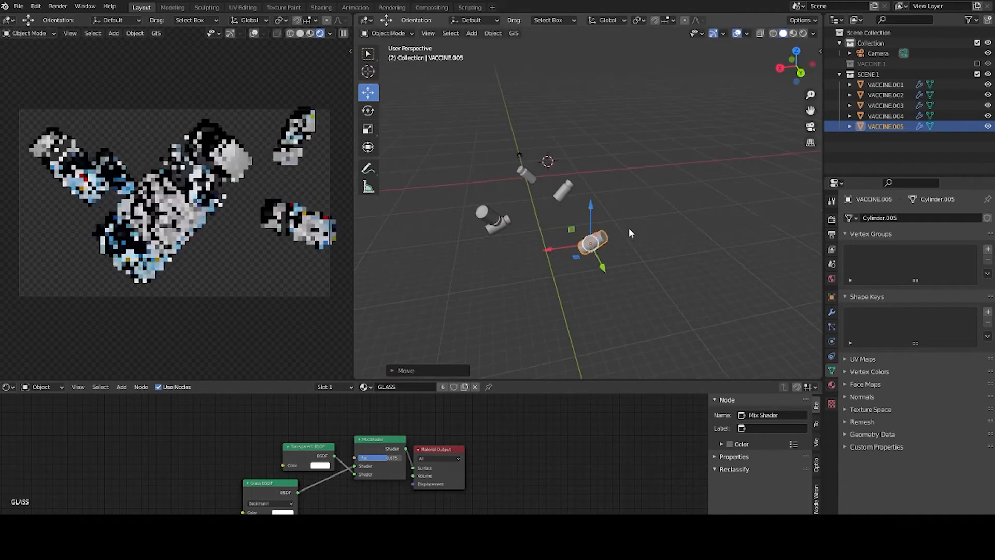
click(593, 206)
middle_drag(611, 253, 647, 262)
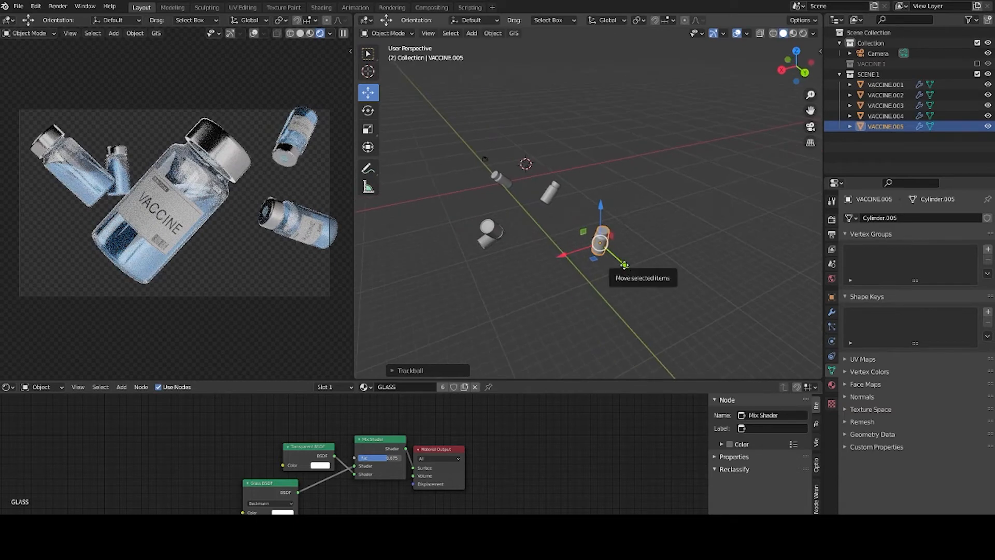
drag(627, 261, 624, 254)
Rotate the fifth bottle around the global Z axis.
scroll(623, 257, up, 3)
key(r)
key(z)
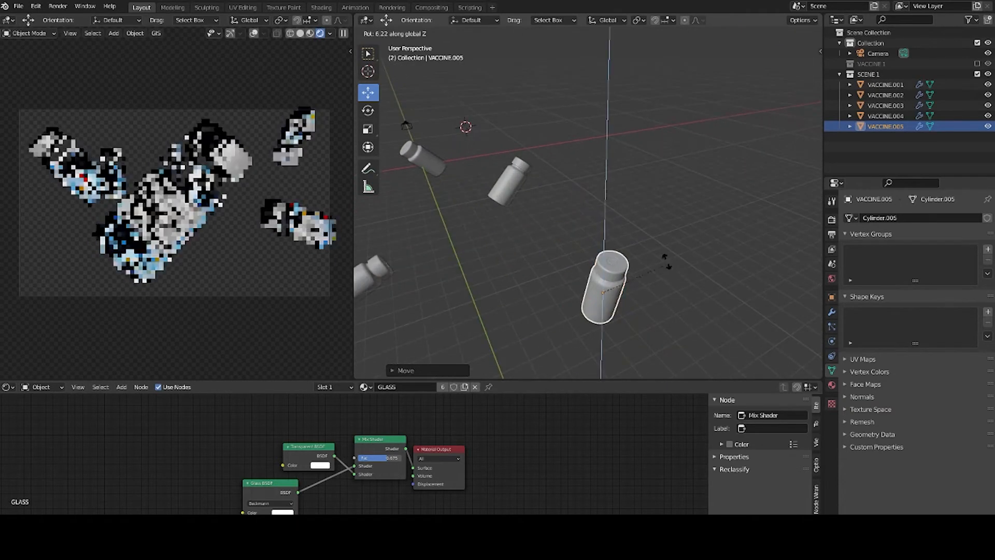
click(575, 242)
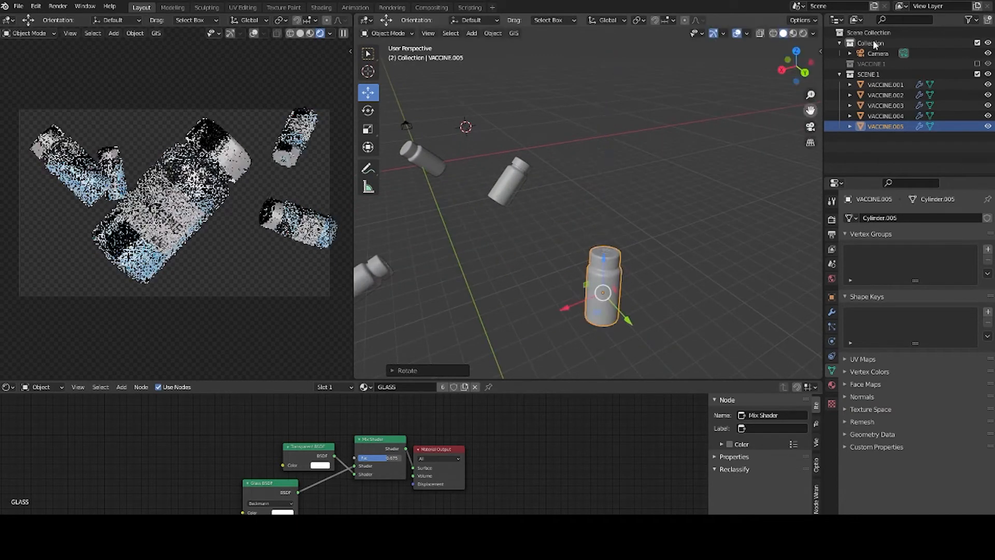
Show the working viewport in material preview and tilt the fifth bottle freely and around Z, nudging its position.
click(794, 33)
middle_drag(633, 209, 723, 140)
key(r)
key(r)
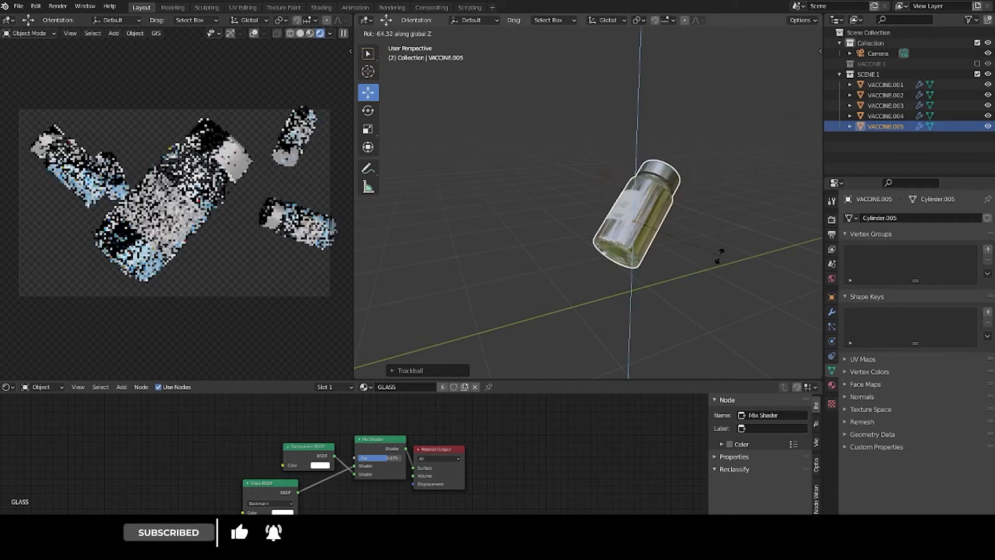
click(709, 223)
middle_drag(708, 220, 680, 246)
mouse_move(647, 235)
mouse_down()
mouse_move(671, 228)
mouse_move(649, 232)
mouse_up()
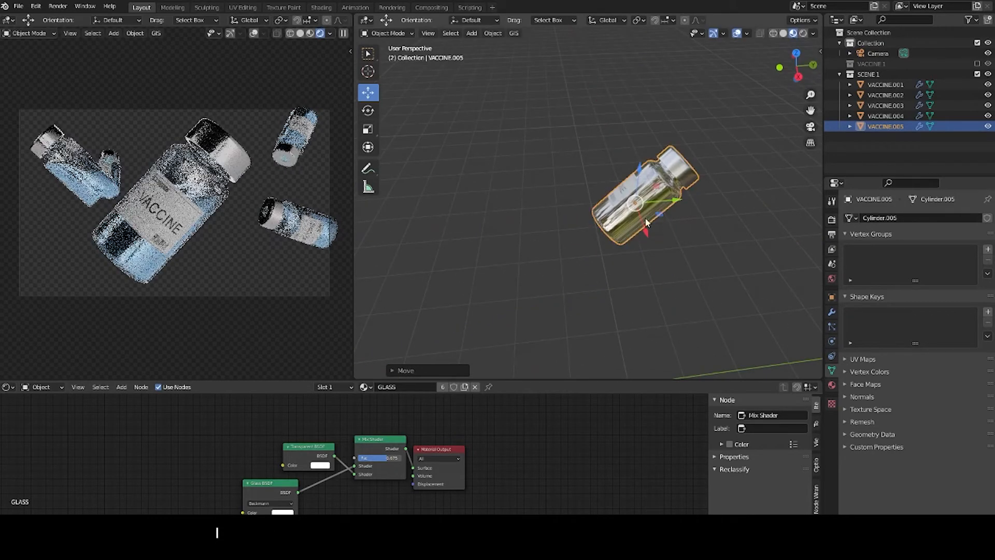
Fine-tune the fifth bottle's position along the global axes so it sits beside the large bottle in the camera frame.
scroll(647, 228, down, 7)
middle_drag(591, 234, 621, 248)
drag(624, 221, 629, 223)
drag(629, 182, 651, 170)
drag(649, 211, 642, 204)
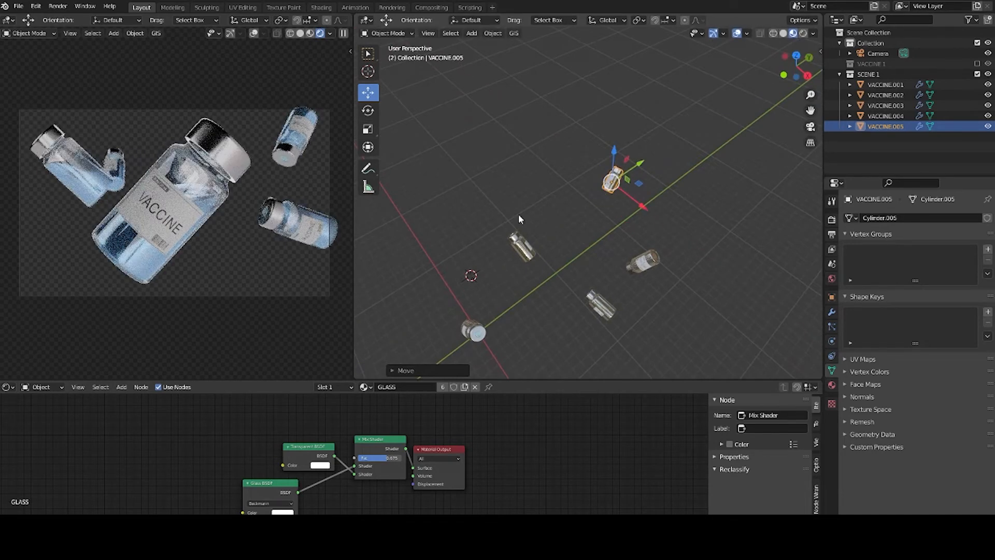
Set the camera's focal length to 35 mm.
scroll(520, 280, down, 4)
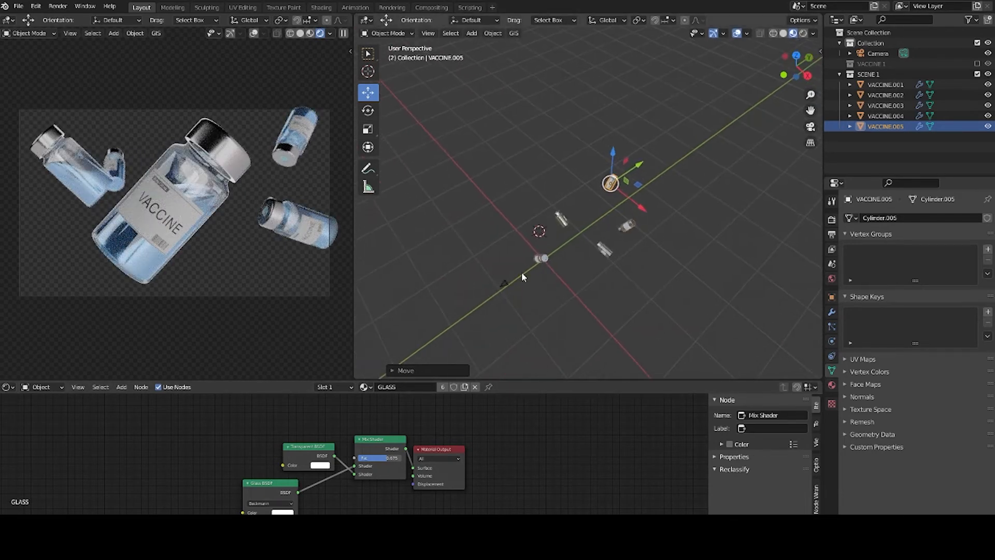
click(504, 285)
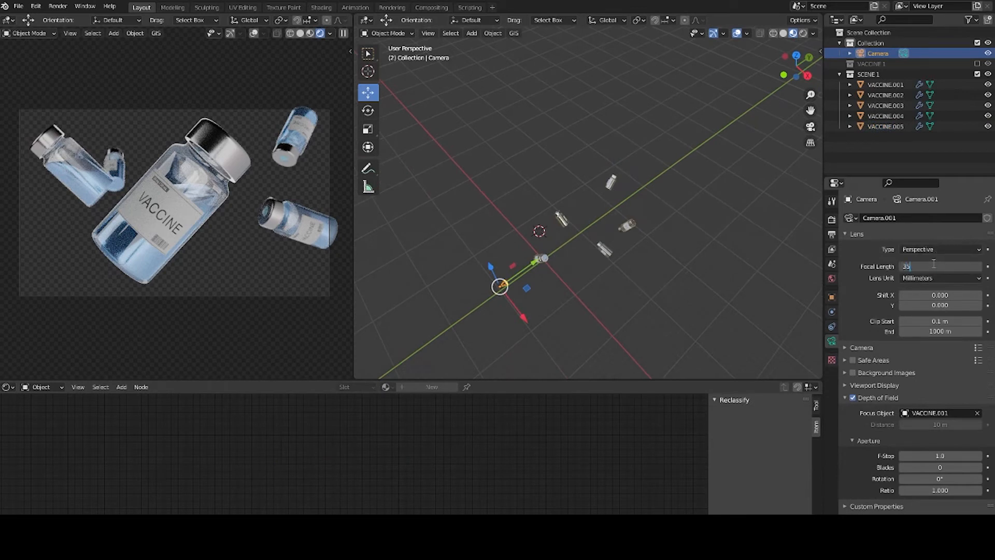
click(934, 264)
text(35)
key(Return)
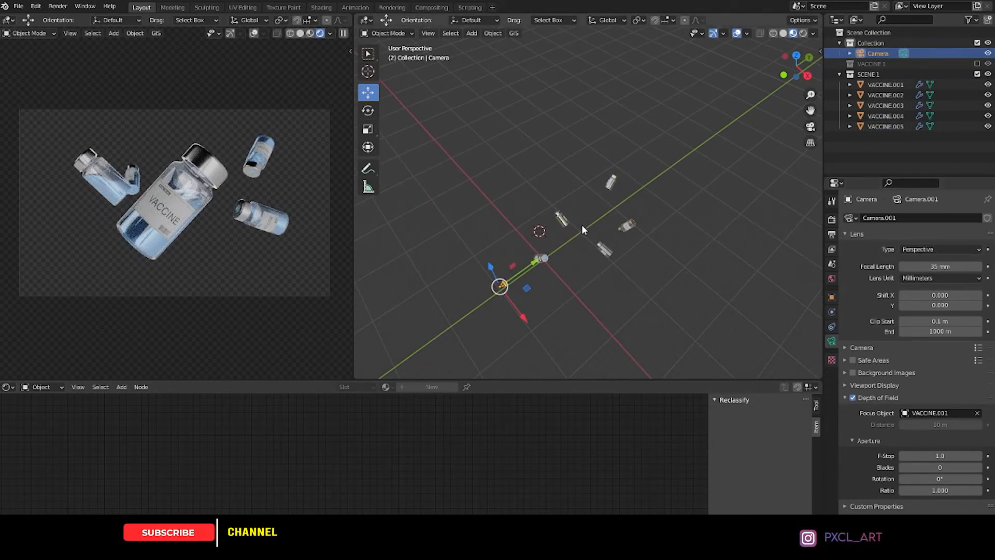
Move the second bottle about -2.2 m along X, away from the fifth bottle.
click(561, 219)
key(g)
key(x)
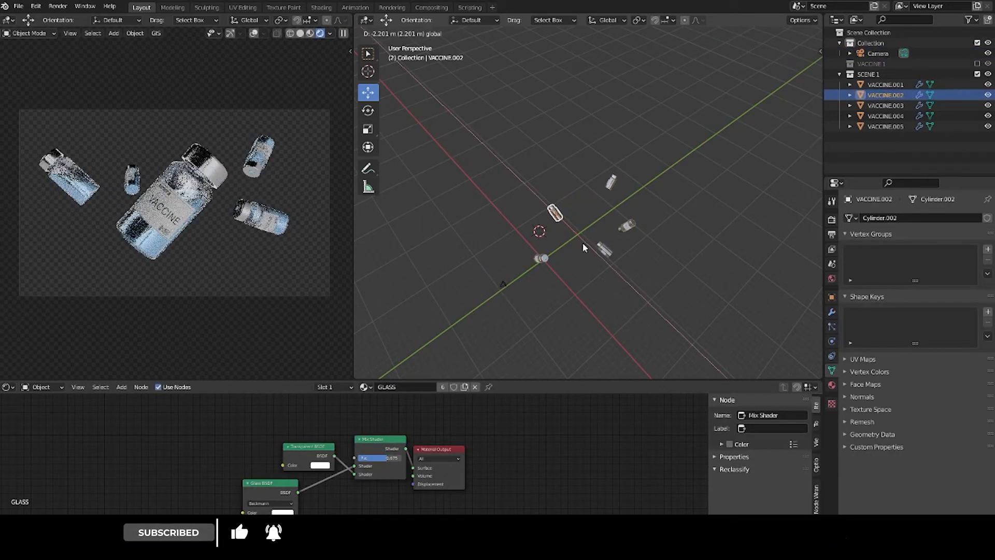
click(583, 247)
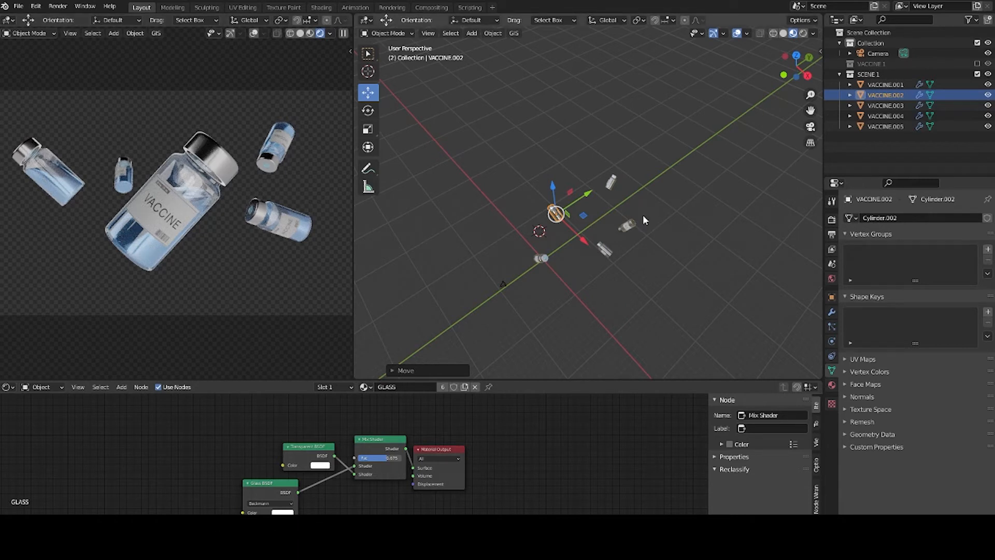
Duplicate the third bottle, place the copy near the large bottle and rotate it freely.
click(629, 226)
middle_drag(632, 227, 675, 203)
key(shift+d)
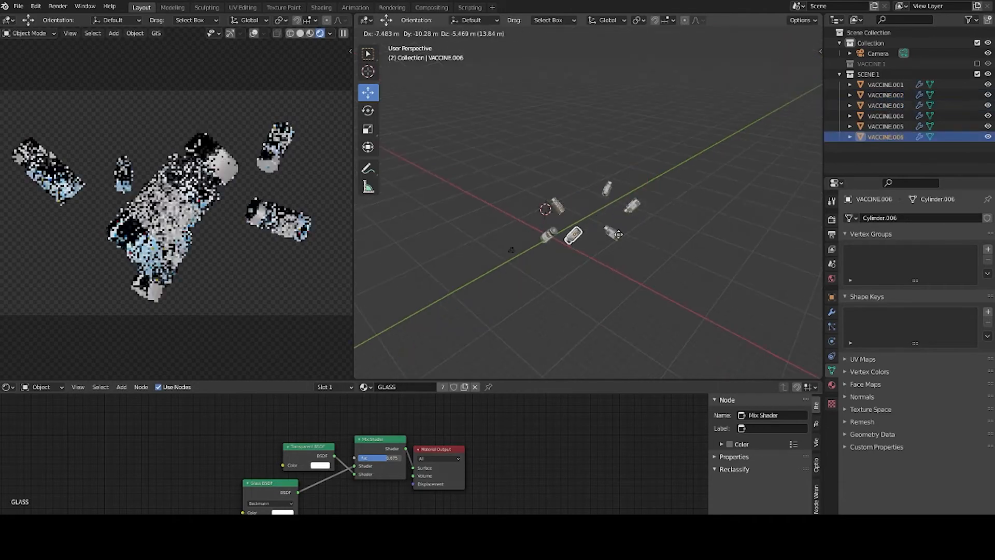
click(614, 233)
key(r)
key(r)
click(632, 234)
Move the sixth bottle along the global axes to the lower right of the camera frame.
middle_drag(629, 230, 594, 225)
key(g)
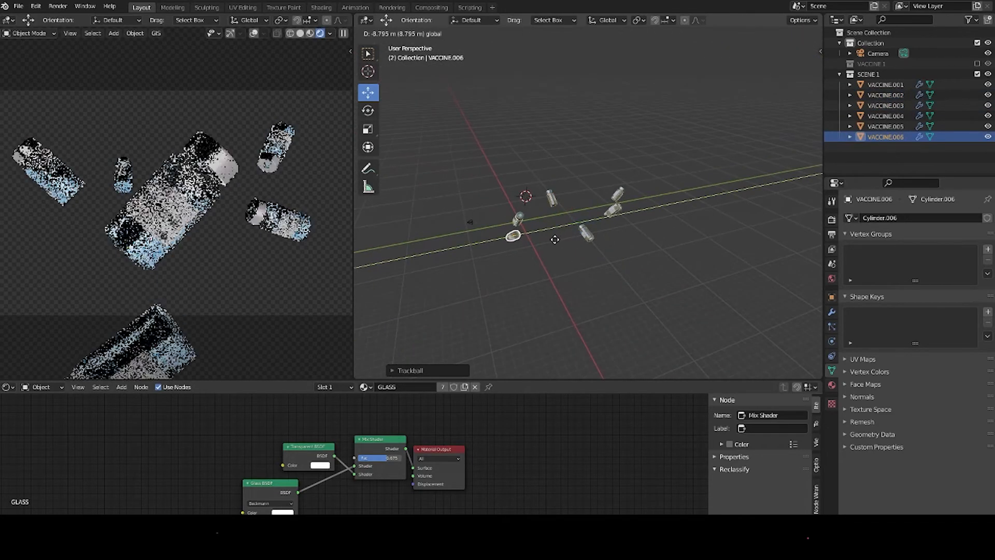
key(x)
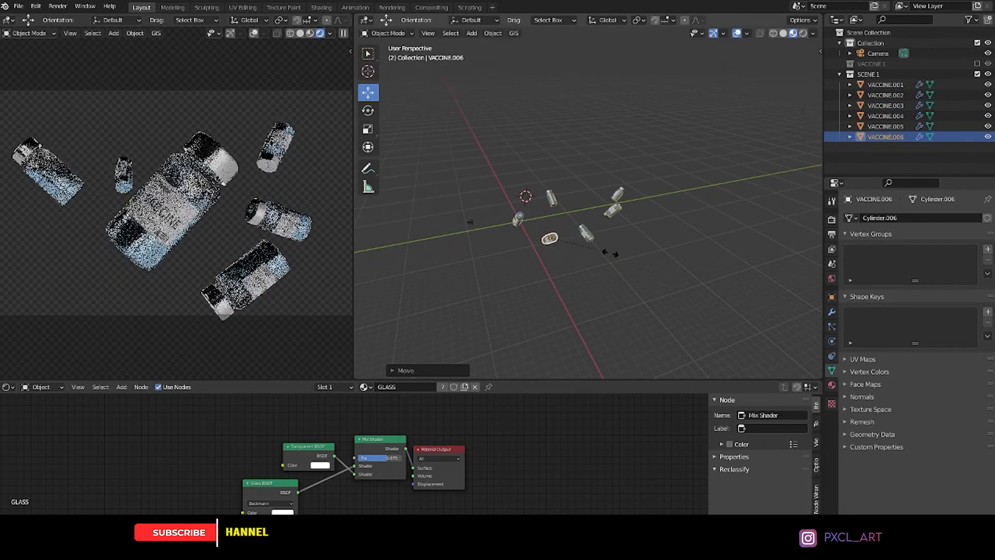
click(559, 254)
middle_drag(560, 254, 621, 235)
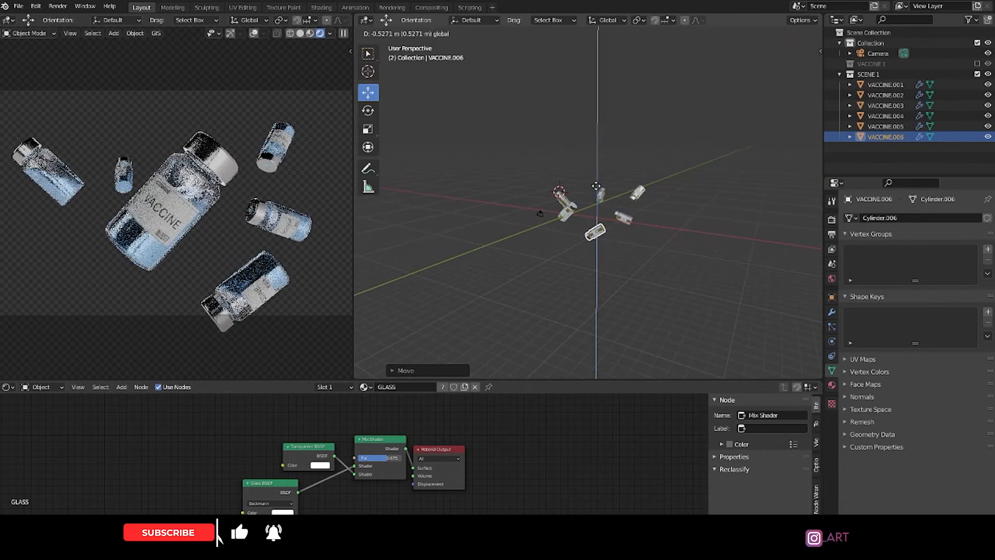
Rotate the sixth bottle around the global Z axis so its cap points down and to the right in the camera frame.
key(r)
key(z)
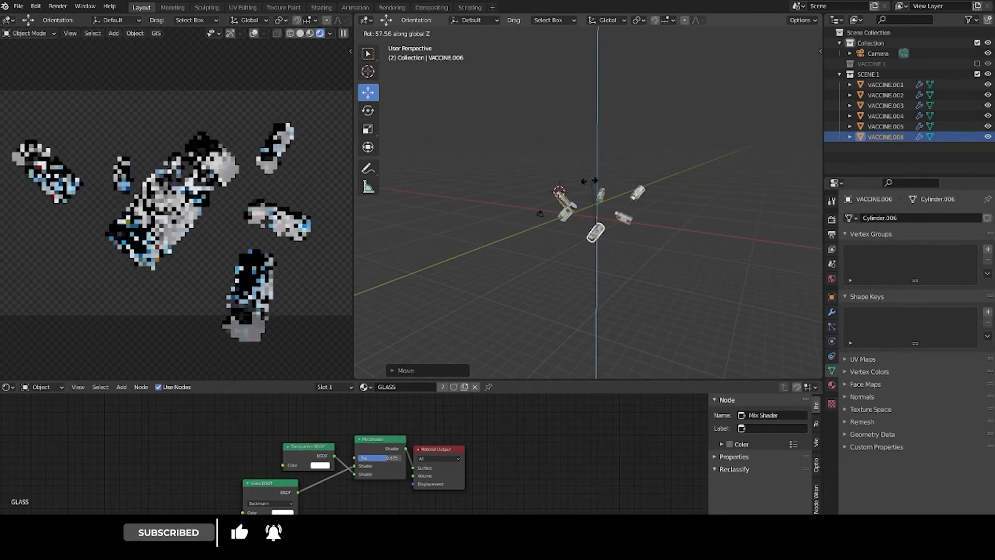
click(626, 213)
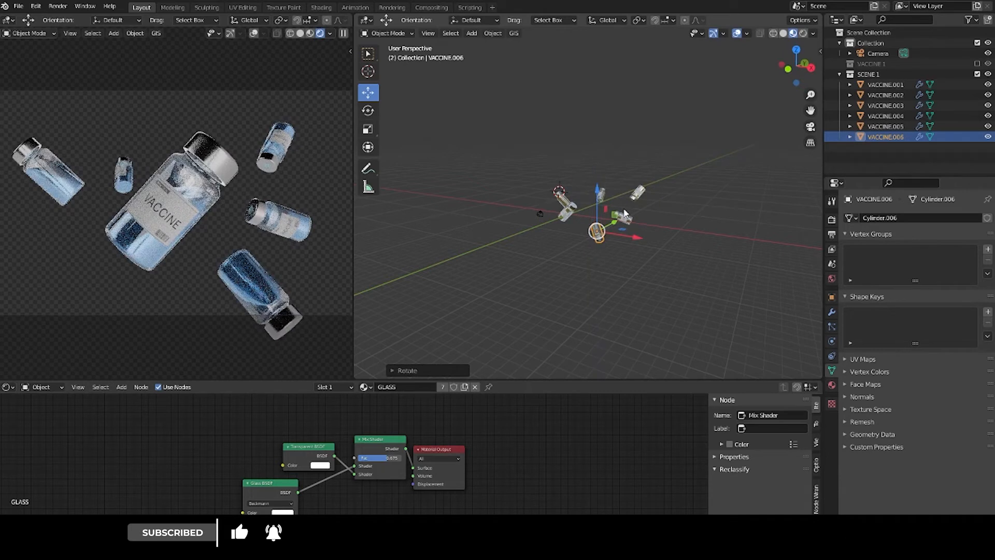
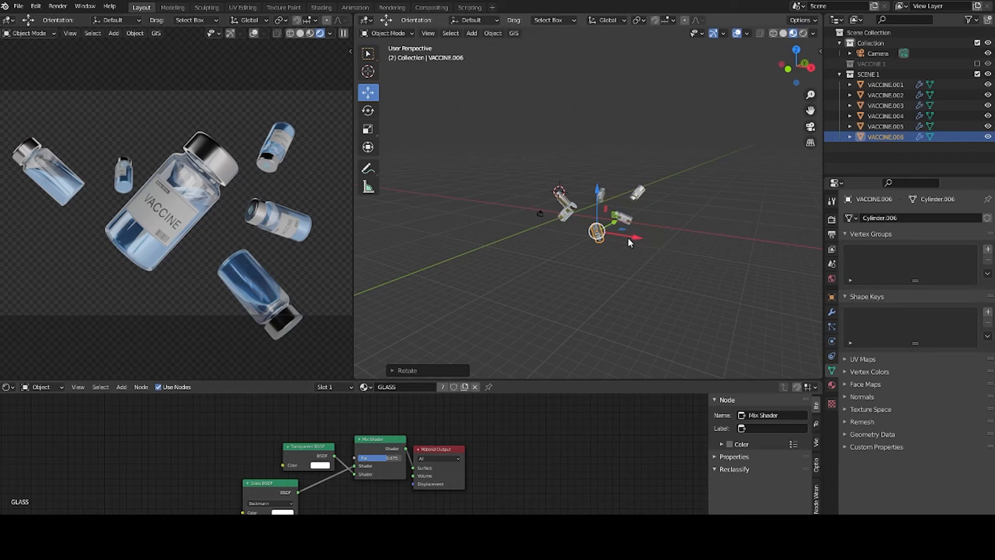
Duplicate the sixth bottle, place the copy on the opposite side of the large bottle and rotate it freely.
key(shift+d)
click(570, 244)
key(r)
key(r)
click(555, 242)
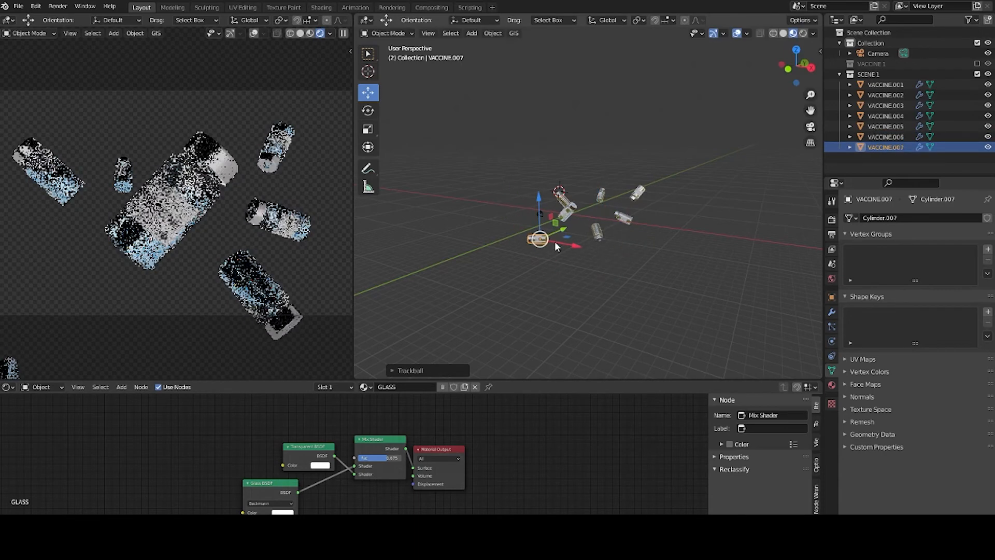
Refine the seventh bottle's tilt with another rotation.
scroll(555, 241, up, 7)
scroll(574, 226, up, 2)
middle_drag(575, 226, 606, 236)
key(r)
click(618, 281)
scroll(617, 280, down, 3)
middle_drag(617, 280, 511, 240)
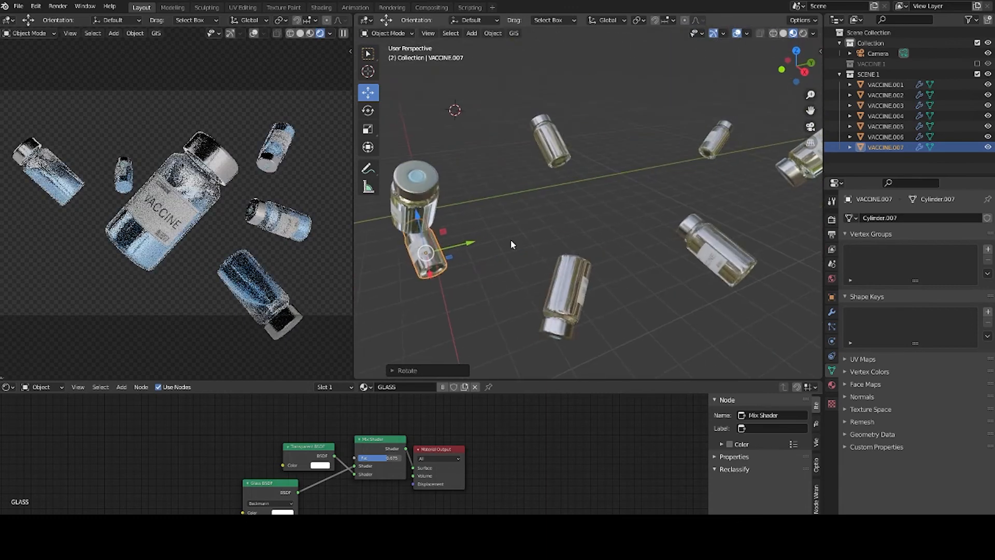
Move the seventh bottle along Y away from the camera and raise it along Z.
mouse_move(484, 240)
mouse_down()
mouse_move(531, 233)
mouse_move(501, 237)
mouse_up()
click(434, 248)
scroll(482, 247, down, 4)
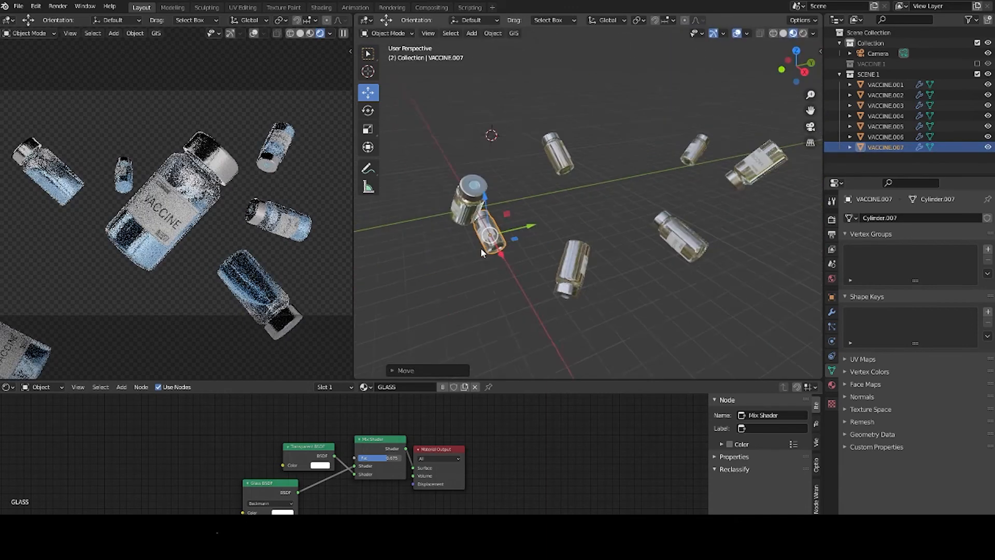
scroll(174, 228, down, 1)
scroll(173, 232, down, 1)
drag(506, 191, 504, 175)
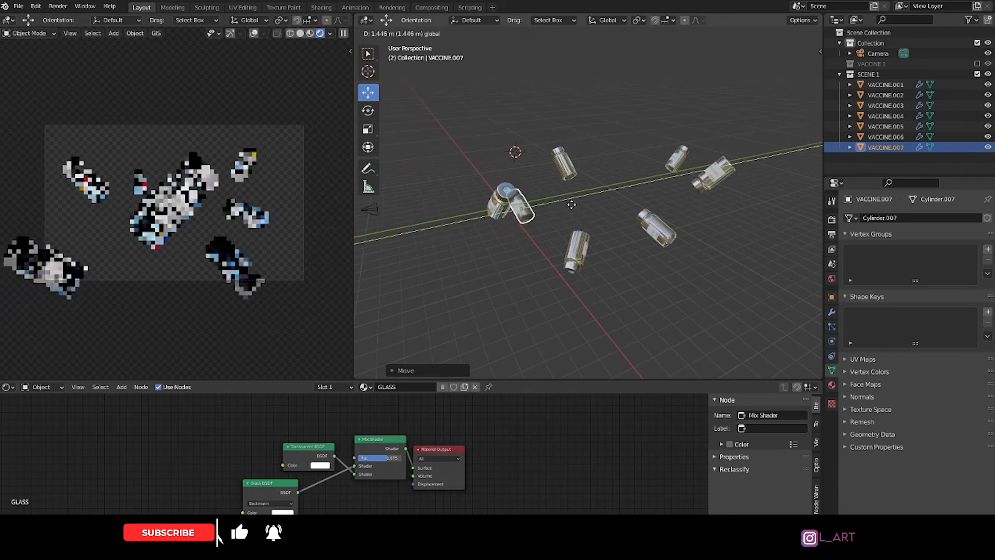
Shift the seventh bottle along X and Y until it sits fully inside the lower-left corner of the camera frame.
drag(522, 228, 550, 229)
drag(574, 206, 570, 207)
drag(535, 174, 533, 174)
middle_drag(615, 190, 573, 195)
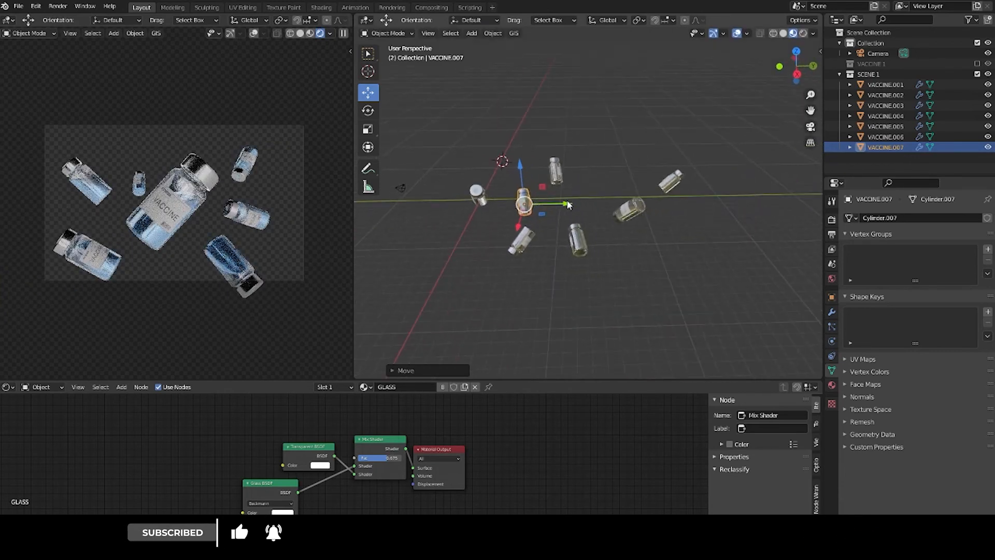
mouse_move(567, 202)
mouse_down()
mouse_move(594, 200)
mouse_move(576, 201)
mouse_up()
Duplicate the third bottle, place the copy above the large bottle and rotate it around Z.
click(522, 240)
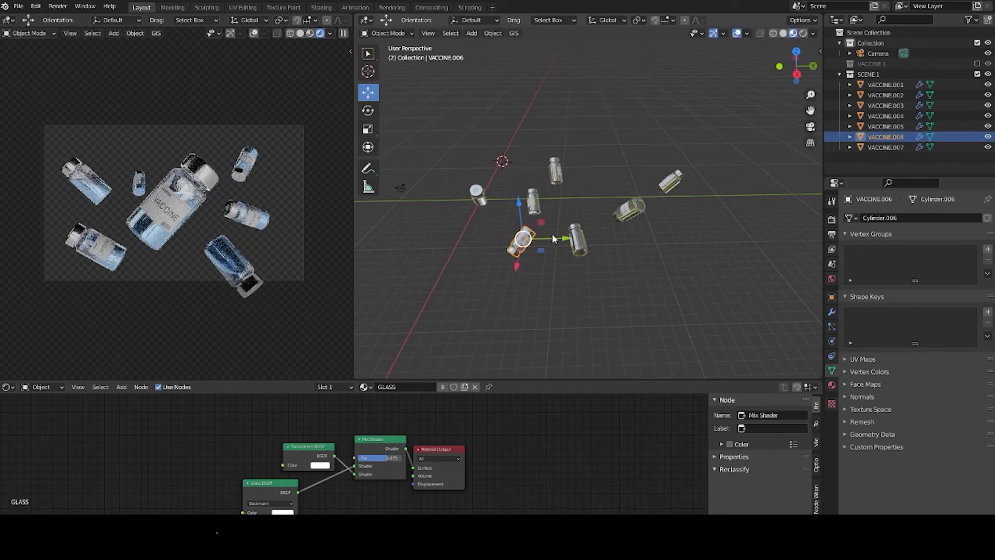
middle_drag(553, 234, 668, 163)
click(667, 163)
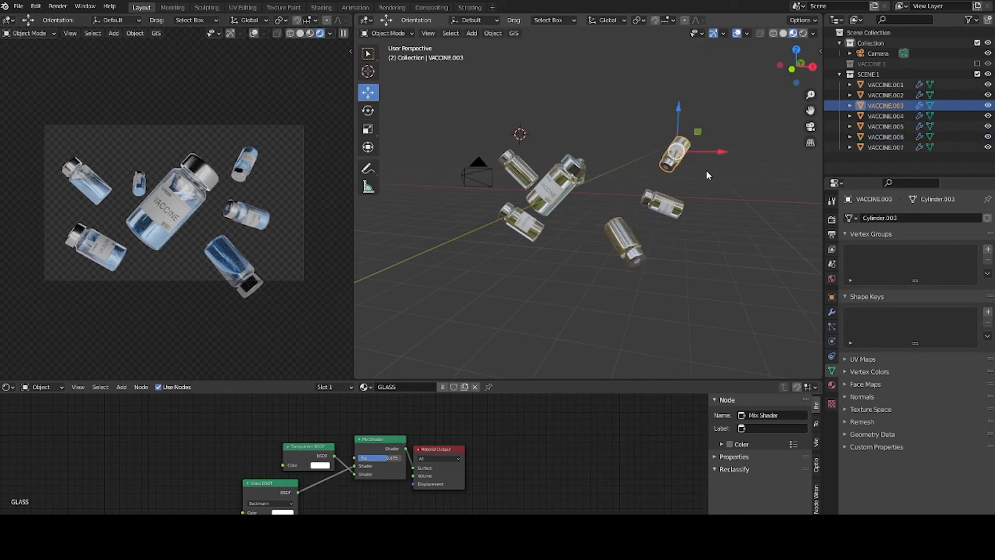
key(shift+d)
click(634, 153)
key(r)
key(z)
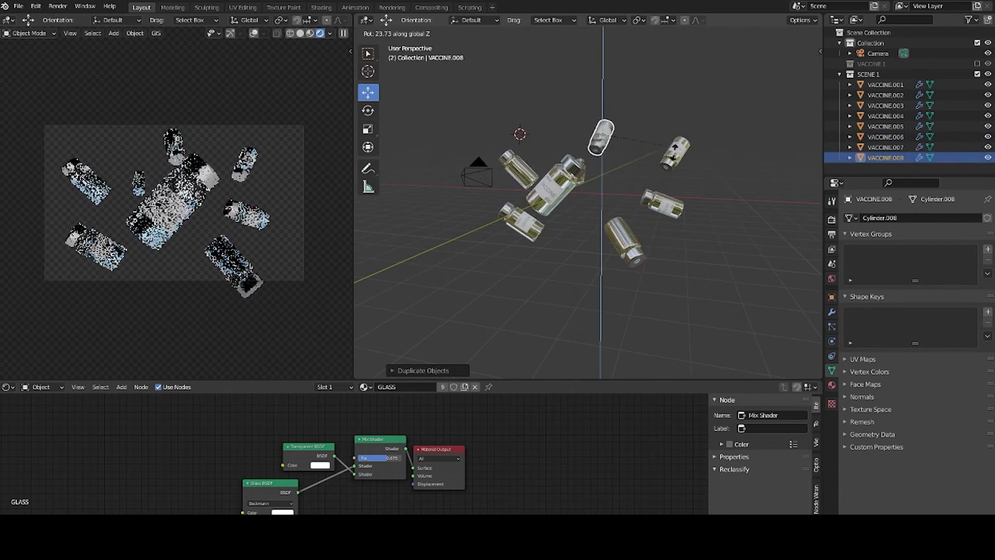
click(699, 153)
Move the eighth bottle to the upper left above the large bottle and push it back along Y.
key(g)
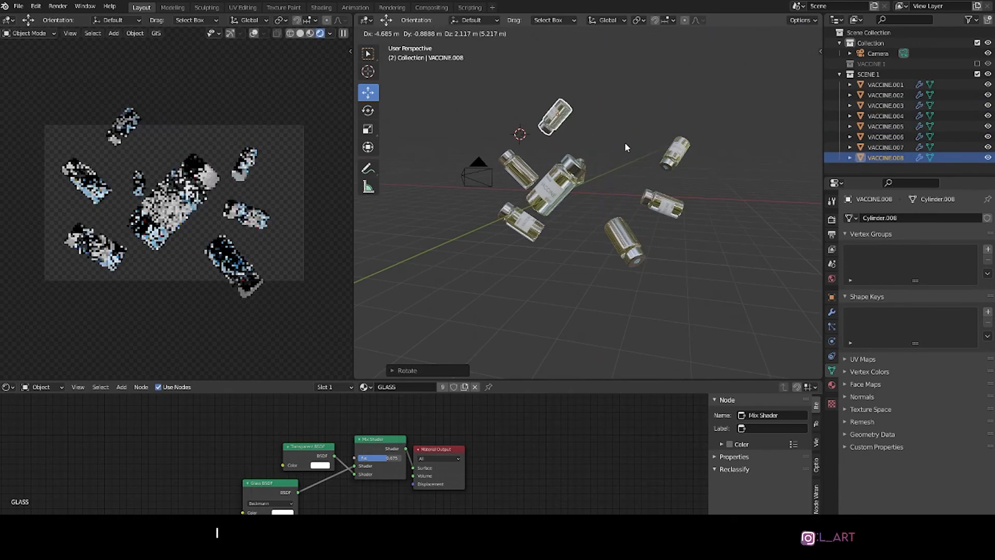
click(626, 147)
middle_drag(627, 150, 594, 186)
drag(611, 110, 686, 105)
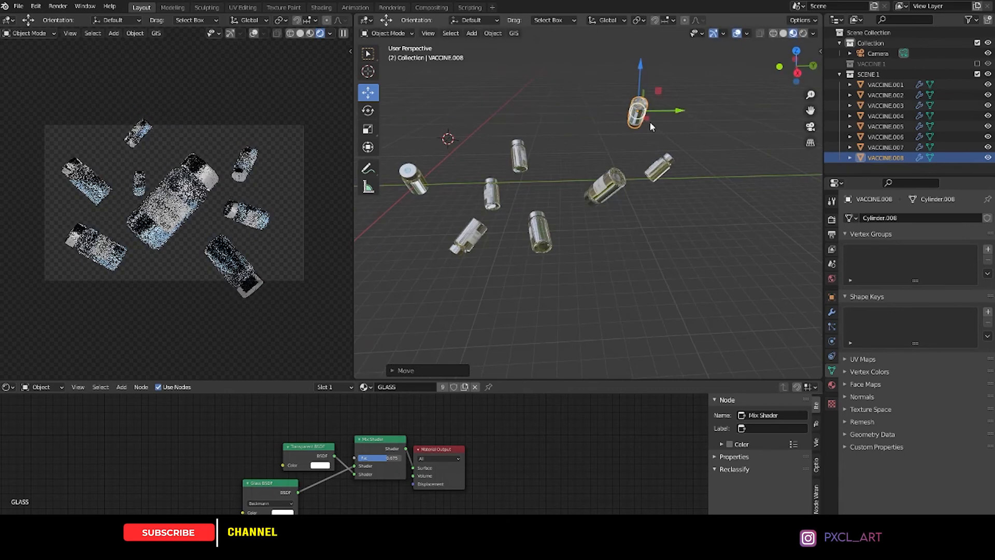
Shift the eighth bottle along X, further toward the upper-left corner of the camera frame.
middle_drag(651, 126, 704, 125)
drag(641, 111, 632, 109)
scroll(141, 211, up, 1)
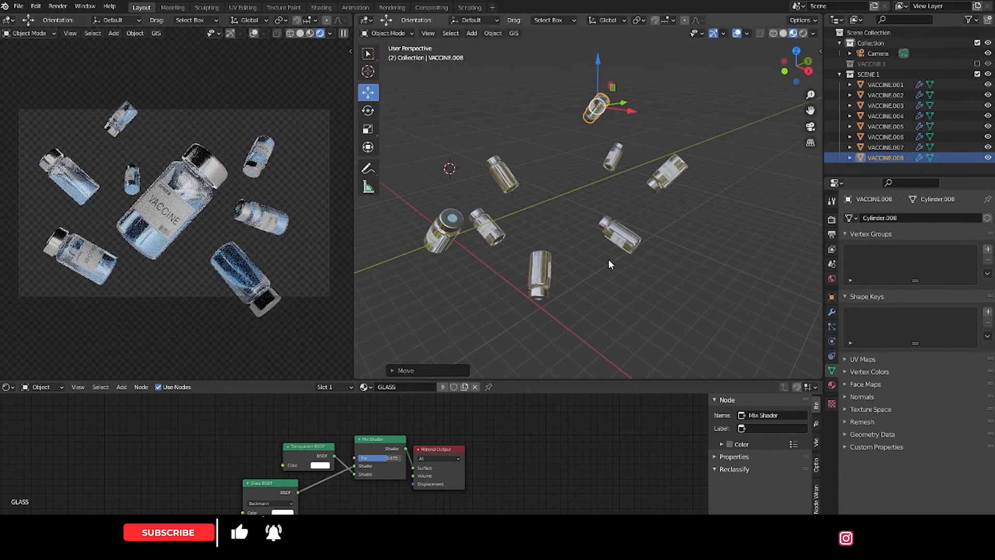
Select the small bottles surrounding the large one and push them together slightly further from the camera along Y.
click(541, 269)
middle_drag(689, 256, 624, 264)
shift+click(535, 241)
shift+click(495, 190)
shift+click(518, 160)
shift+click(600, 204)
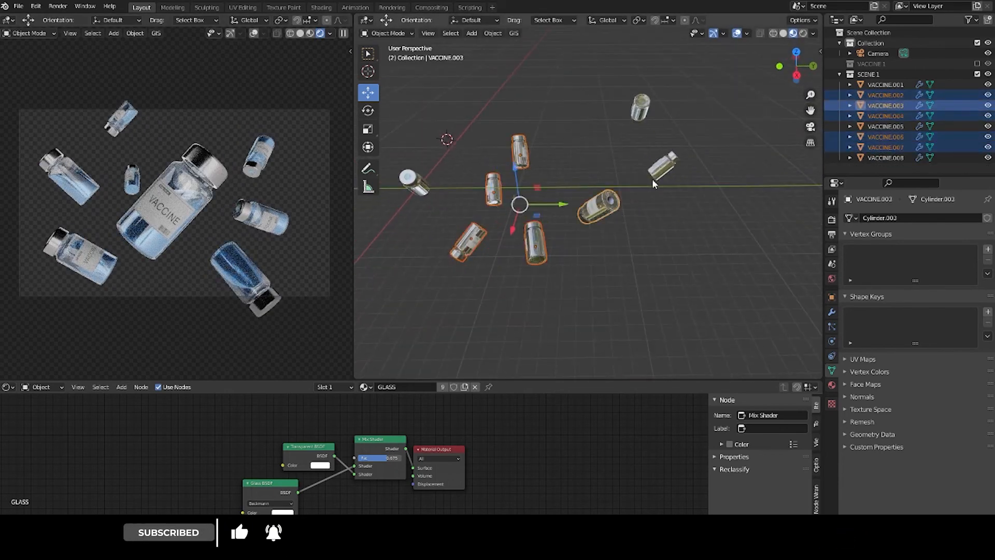
shift+click(661, 169)
shift+click(640, 111)
mouse_move(598, 188)
mouse_down()
mouse_move(625, 187)
mouse_move(600, 187)
mouse_up()
Select the three small bottles to the right of the large bottle and move them outward along X.
middle_drag(599, 221, 685, 246)
click(674, 254)
click(619, 267)
shift+click(662, 219)
shift+click(683, 159)
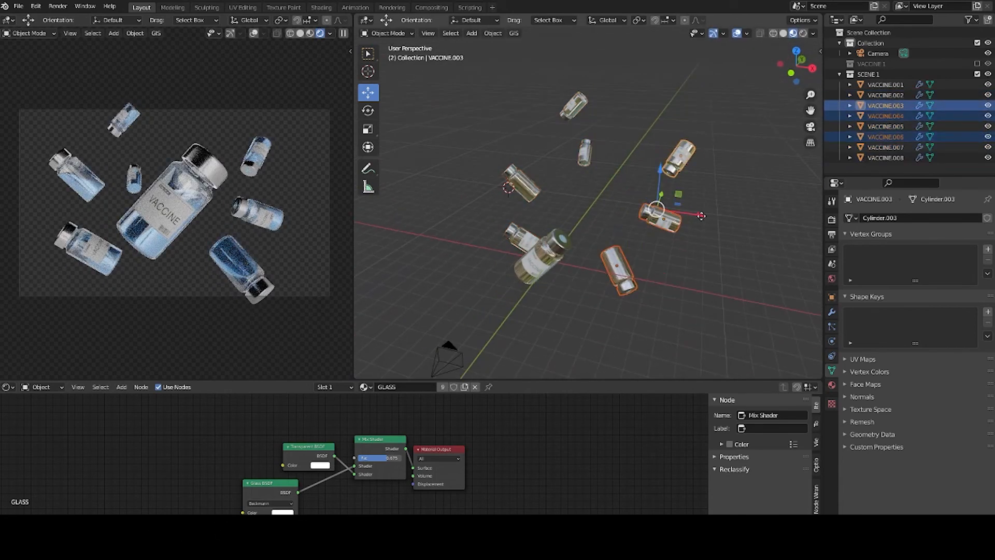
drag(698, 216, 714, 216)
click(709, 233)
Move the seventh bottle outward about 1.1 m along X, and shift the second bottle slightly outward along X.
click(524, 240)
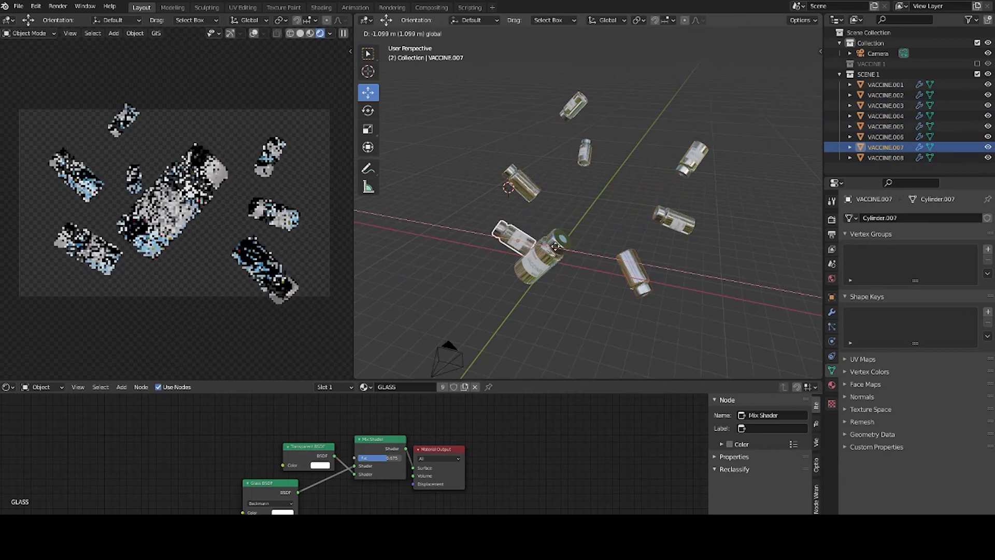
click(521, 183)
drag(562, 191, 558, 194)
click(662, 204)
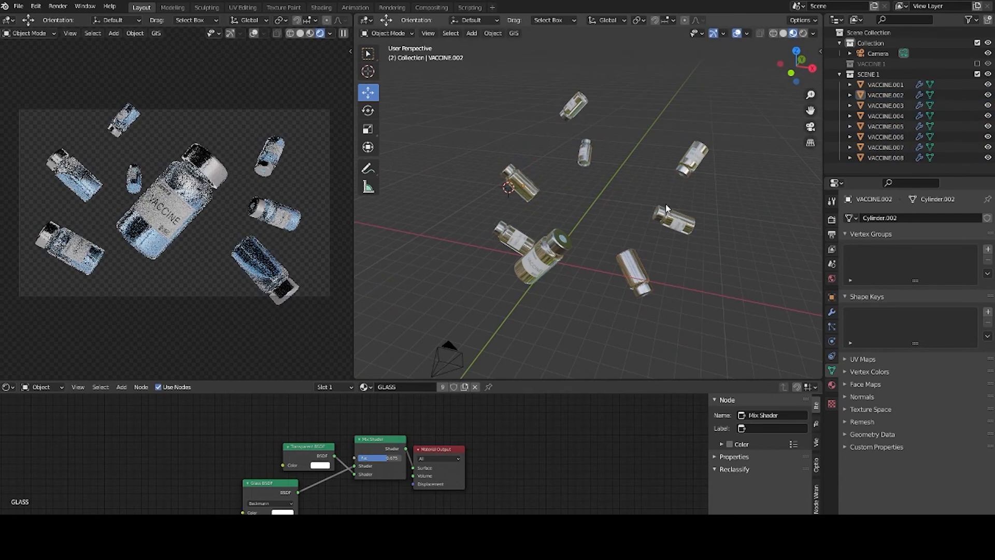
Duplicate one of the small surrounding bottles and place the copy near the large bottle's cap.
shift+middle_drag(685, 201, 669, 213)
middle_drag(730, 214, 475, 313)
scroll(670, 203, up, 3)
click(642, 177)
key(shift+d)
click(667, 197)
drag(472, 307, 558, 274)
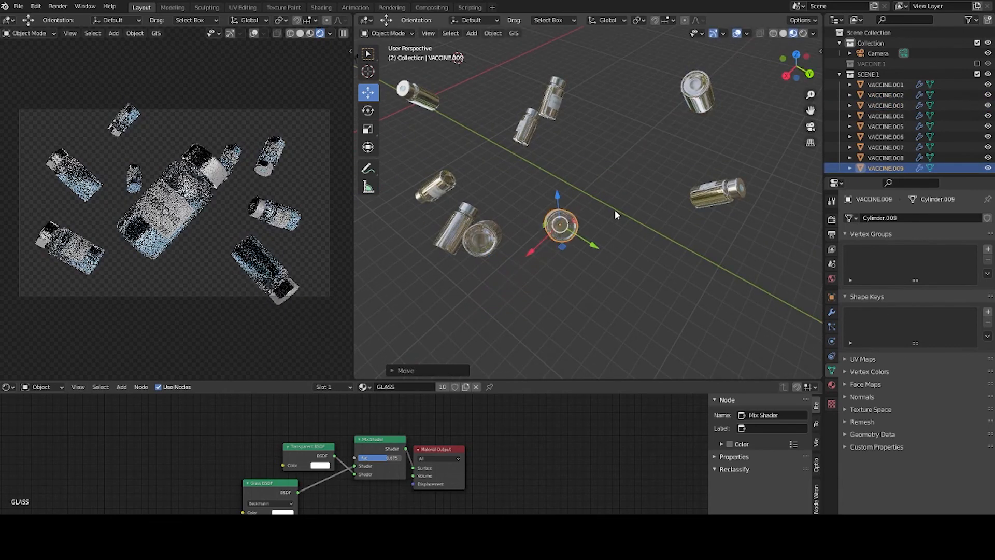
Rotate the ninth bottle freely to give it a different tilt from its neighbours.
key(r)
key(r)
click(588, 285)
Move the ninth bottle back along Y, shift it along X and raise it along Z.
drag(594, 245, 645, 261)
middle_drag(644, 260, 612, 246)
drag(530, 253, 578, 234)
drag(601, 180, 601, 156)
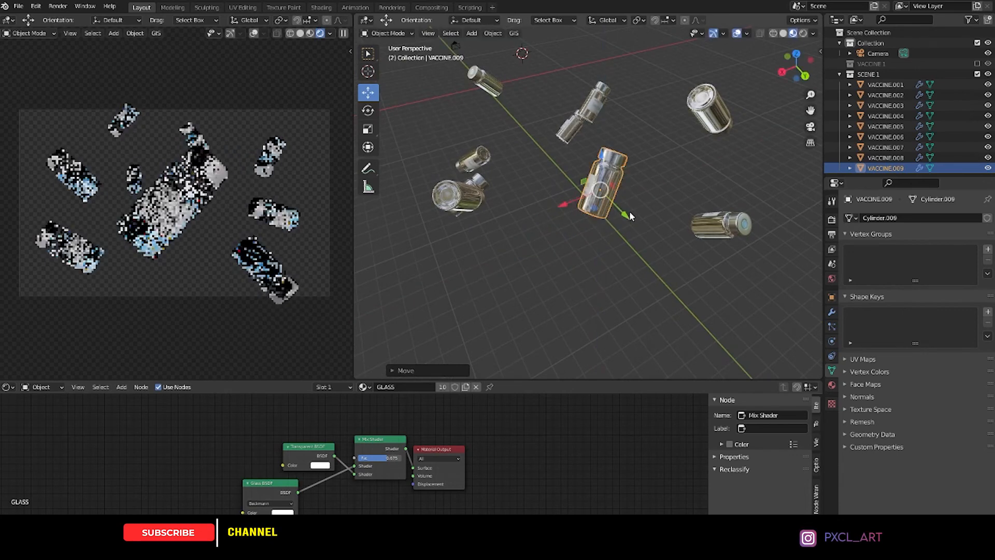
Reposition the ninth bottle along Y, X and Z into the gap above the large bottle's cap.
drag(630, 211, 546, 222)
middle_drag(546, 222, 631, 263)
key(g)
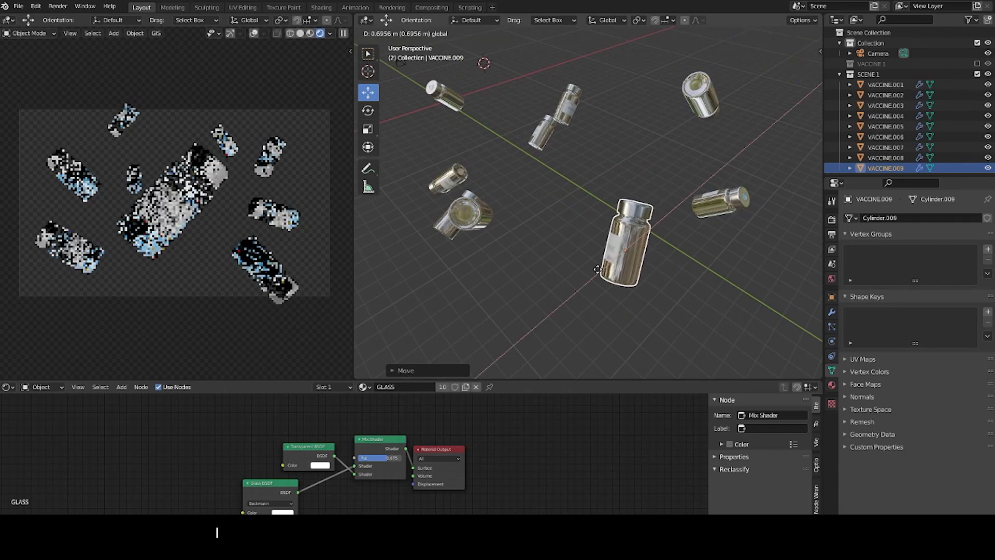
key(z)
drag(642, 219, 642, 216)
scroll(218, 206, up, 1)
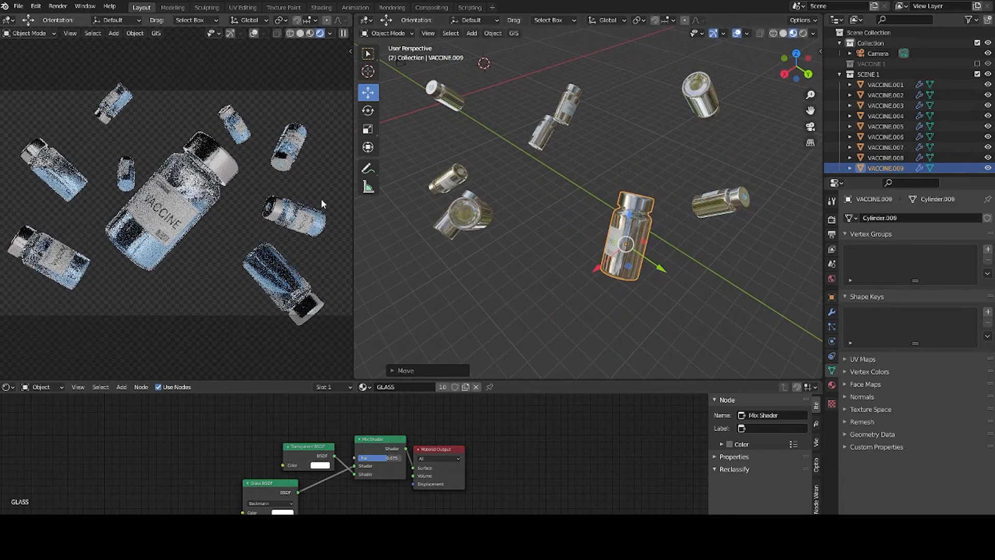
Widen the rendered camera viewport and set the camera's depth of field F-Stop to 0.8.
drag(354, 216, 506, 210)
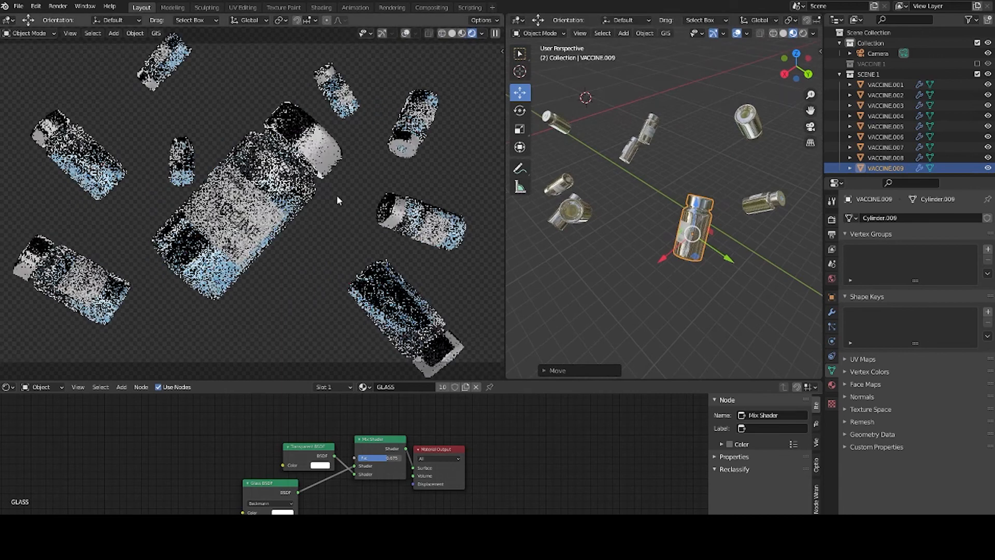
scroll(614, 249, down, 3)
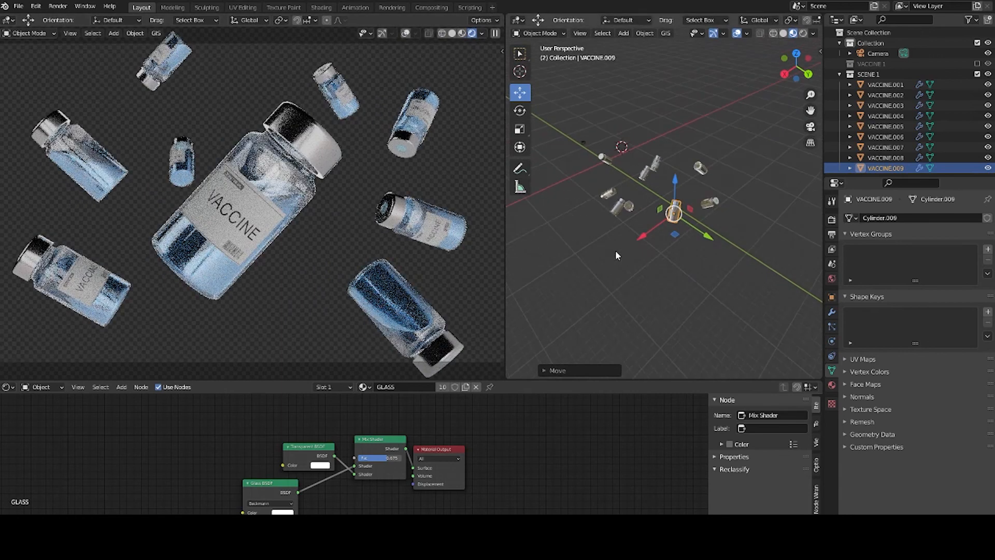
mouse_move(615, 250)
middle_down()
mouse_move(695, 223)
mouse_move(600, 238)
middle_up()
click(607, 228)
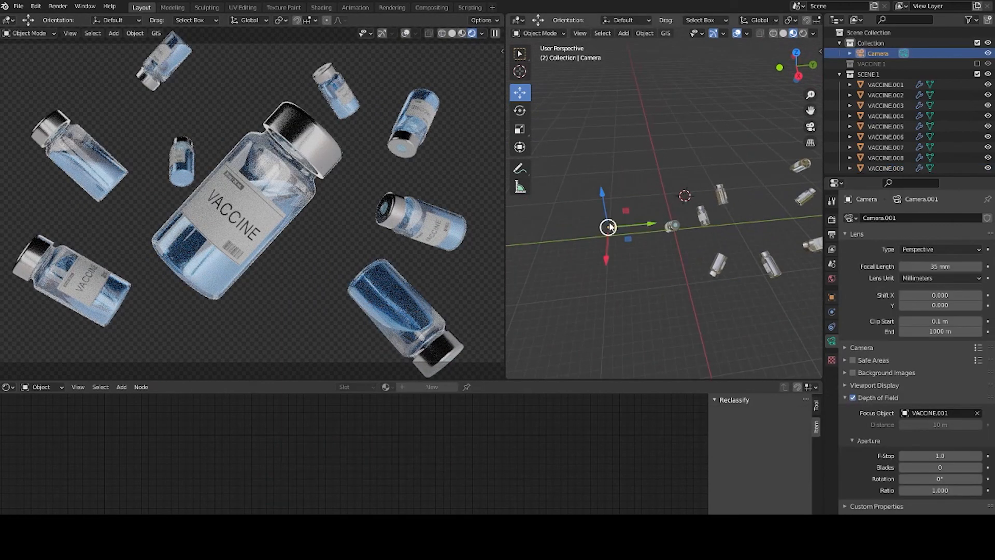
click(904, 456)
click(904, 455)
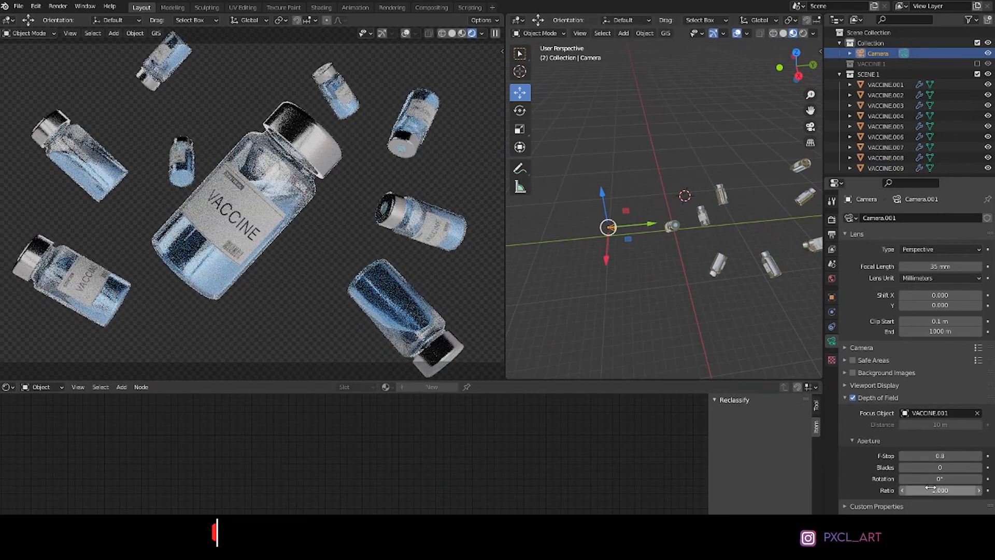
Set the number of aperture blades for the camera's depth of field to 3.
click(978, 468)
click(978, 469)
click(979, 468)
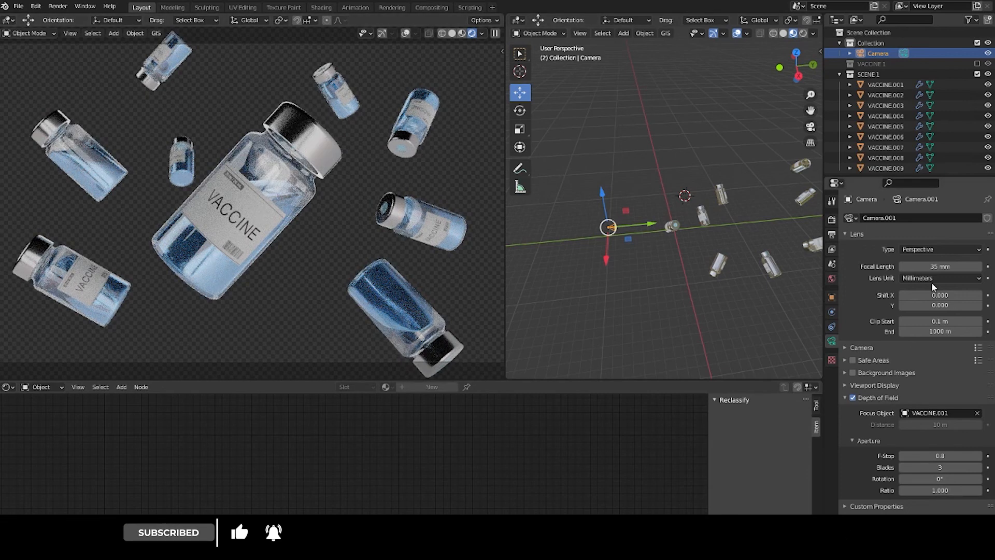
Set the Cycles render samples to 600.
click(833, 235)
click(832, 219)
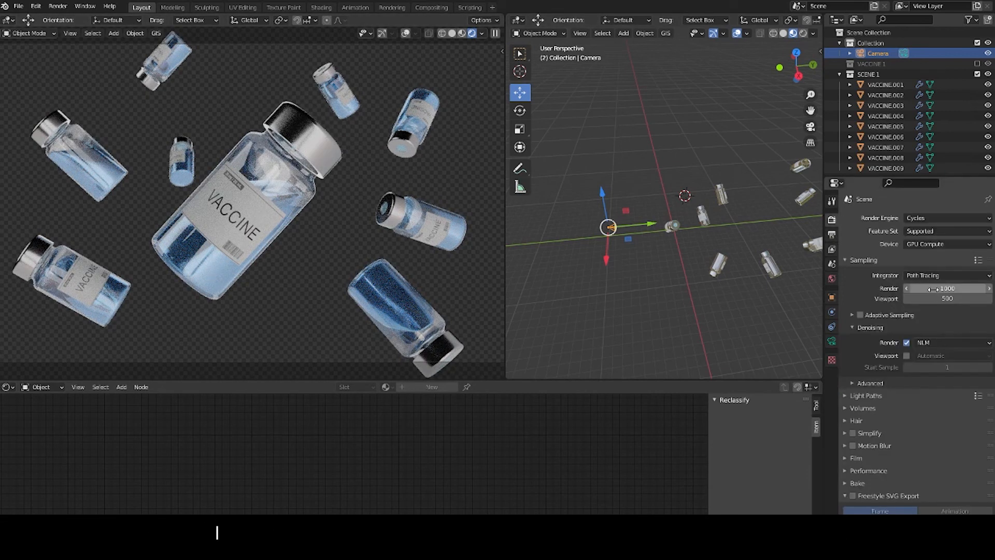
click(938, 289)
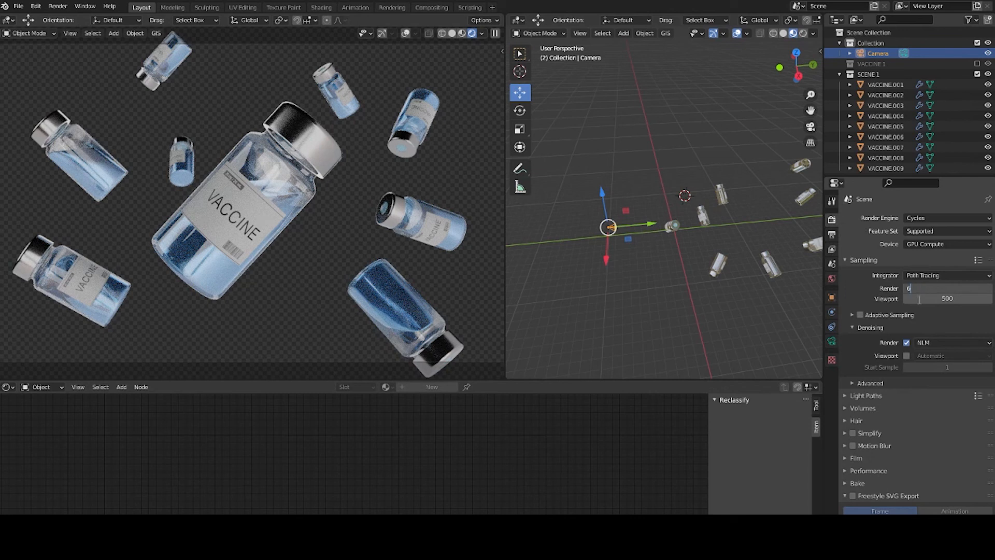
key(Return)
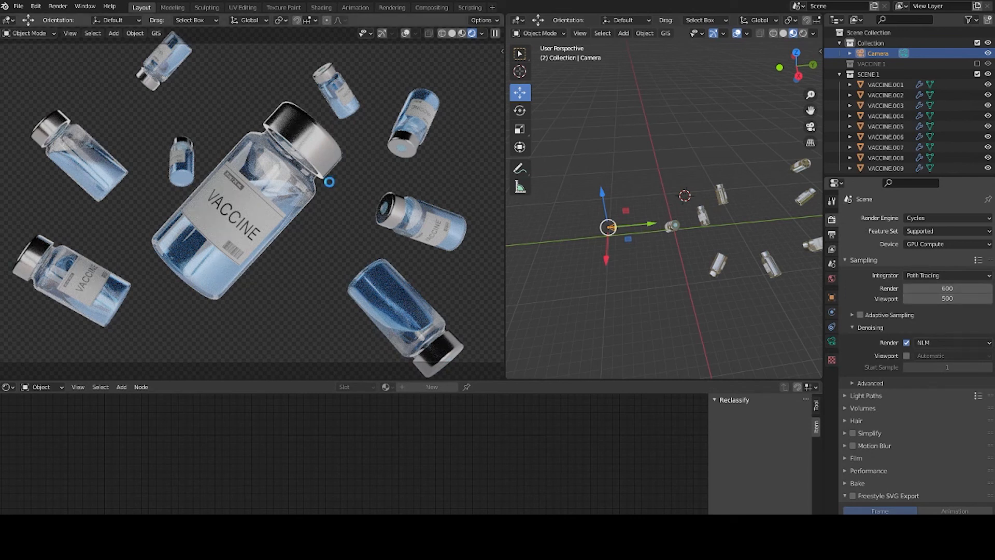